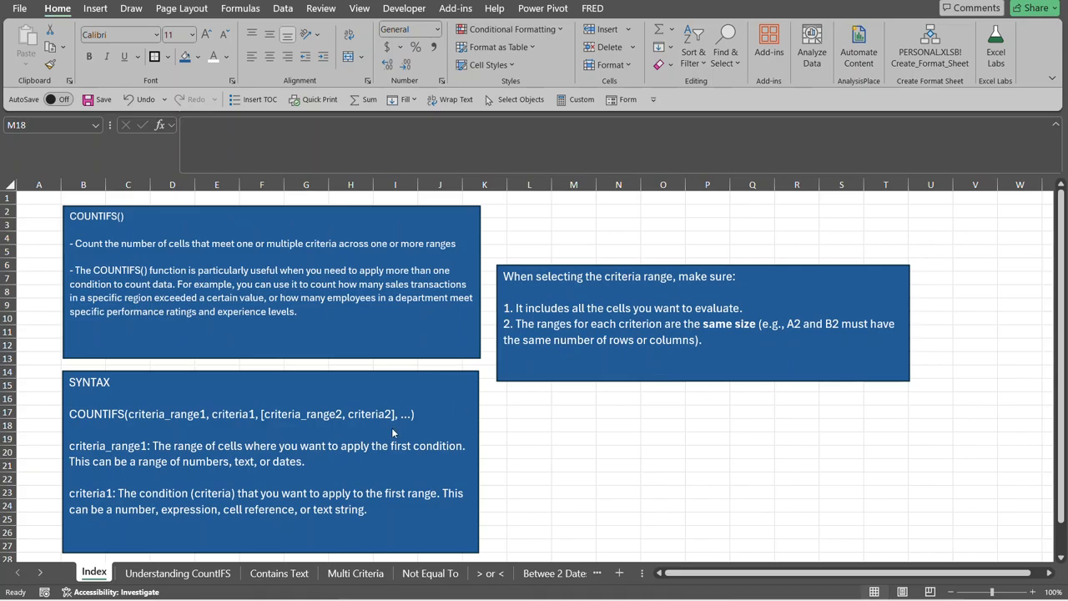
Step: Examine the criteria ranges of the COUNTIFS formula in cell E19 on the Understanding CountIFS sheet
click(154, 576)
click(160, 576)
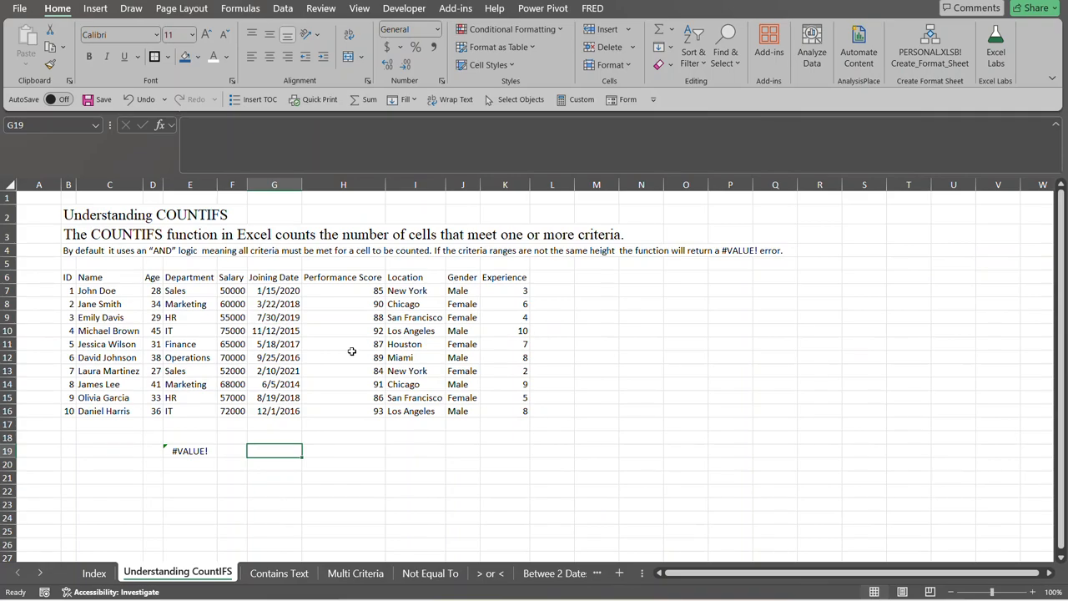
click(94, 573)
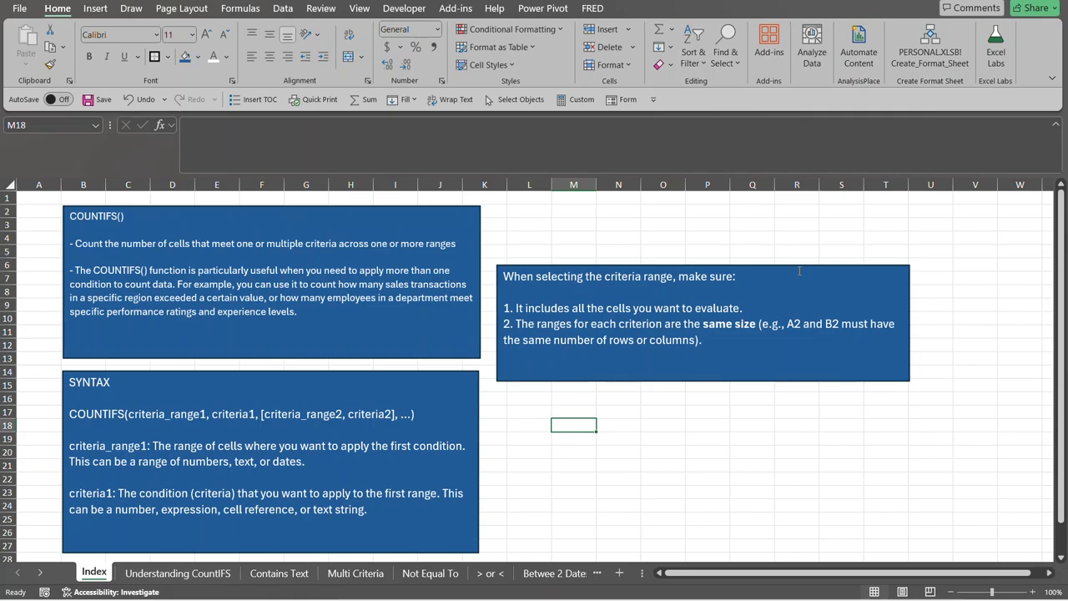
click(185, 576)
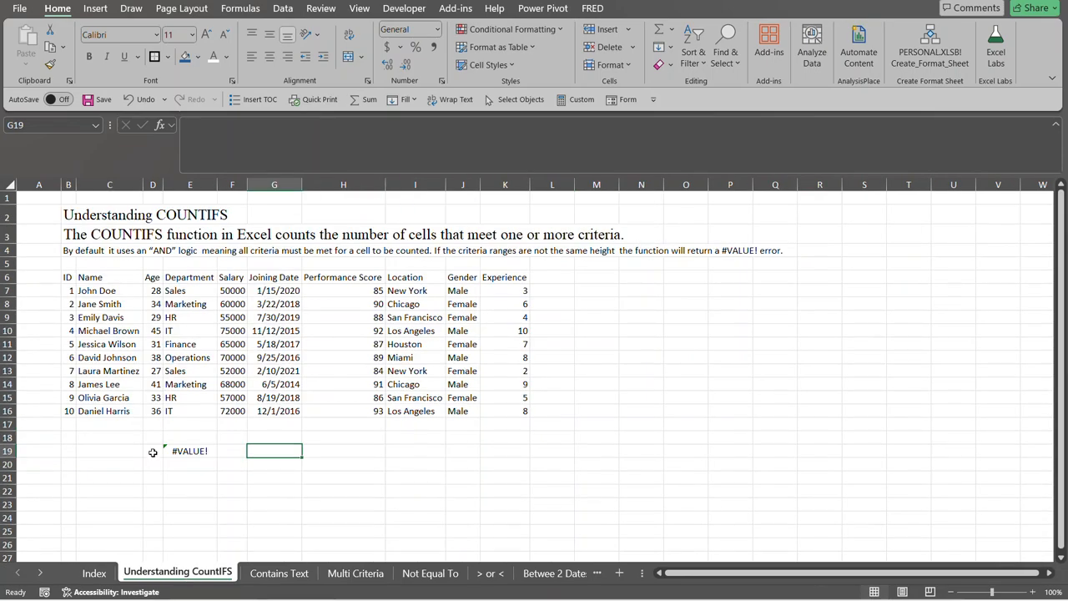
click(181, 454)
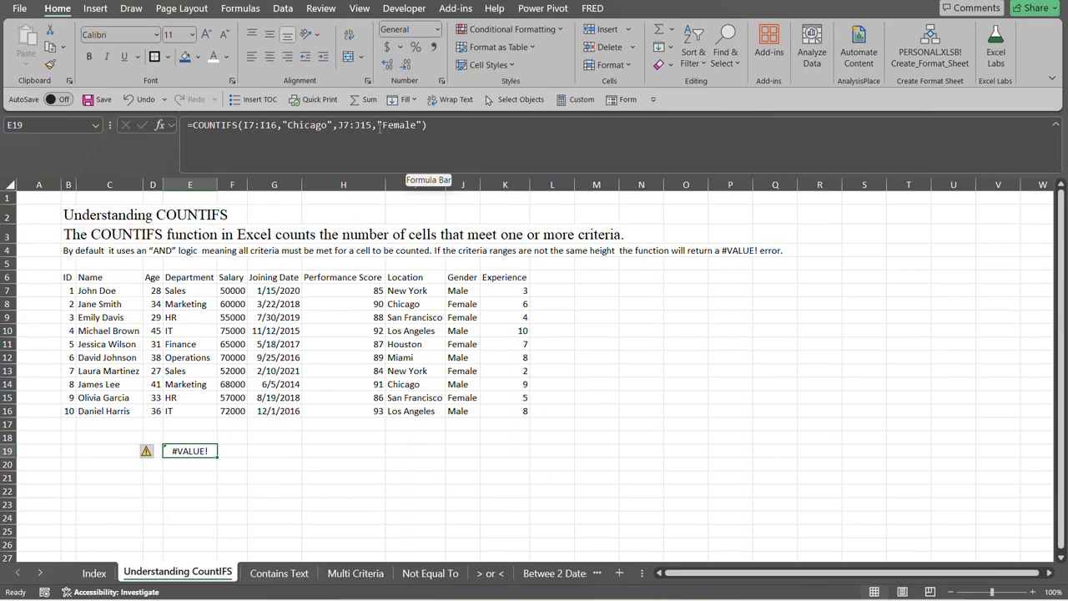
click(450, 123)
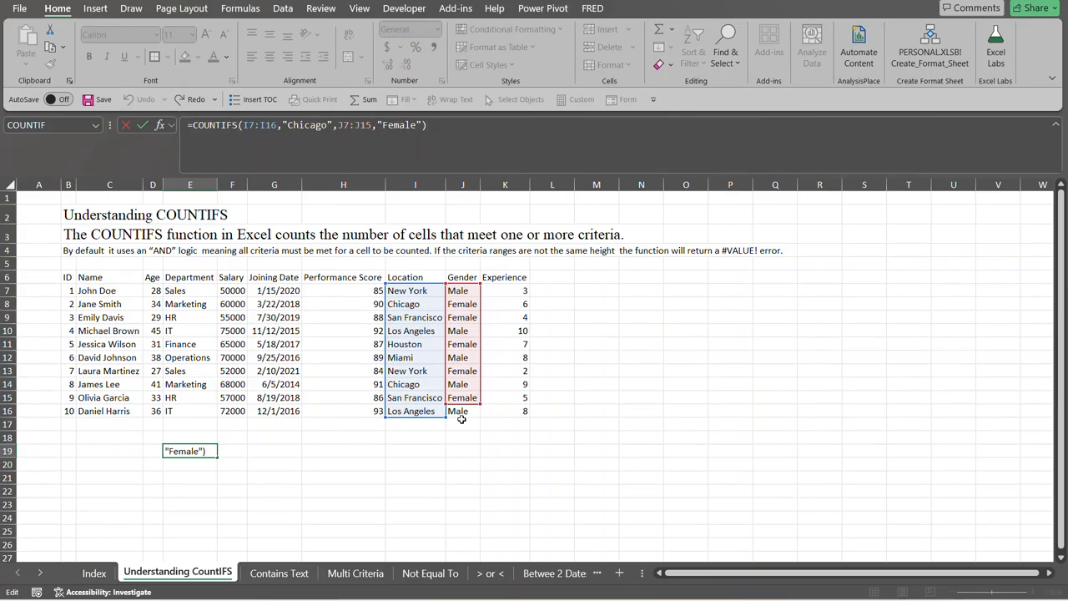
click(229, 464)
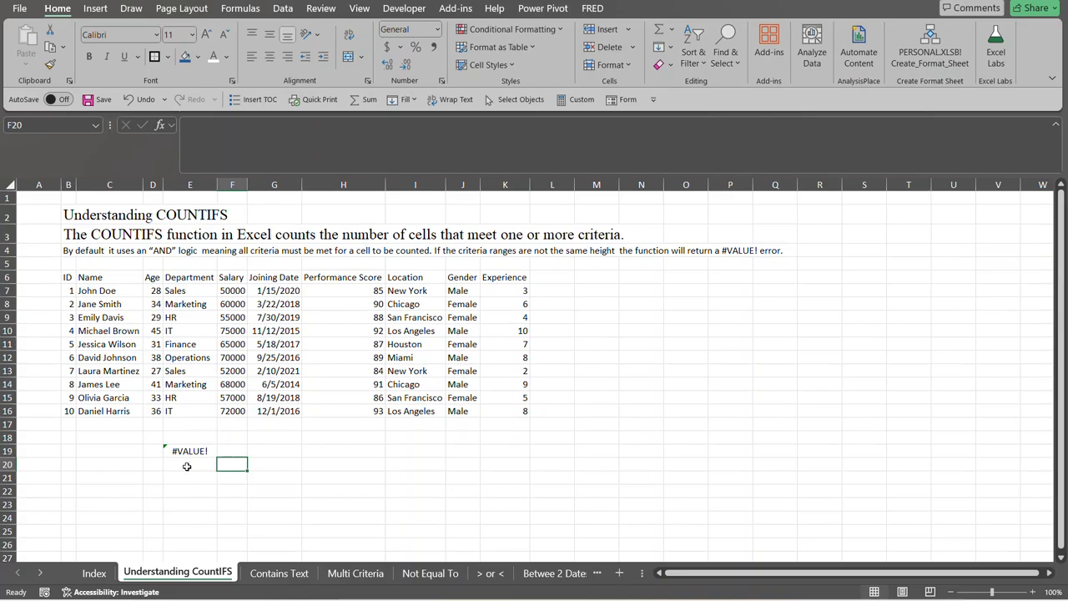
Step: Extend the Gender criteria range of the COUNTIFS formula in E19 to J7:J16
click(179, 451)
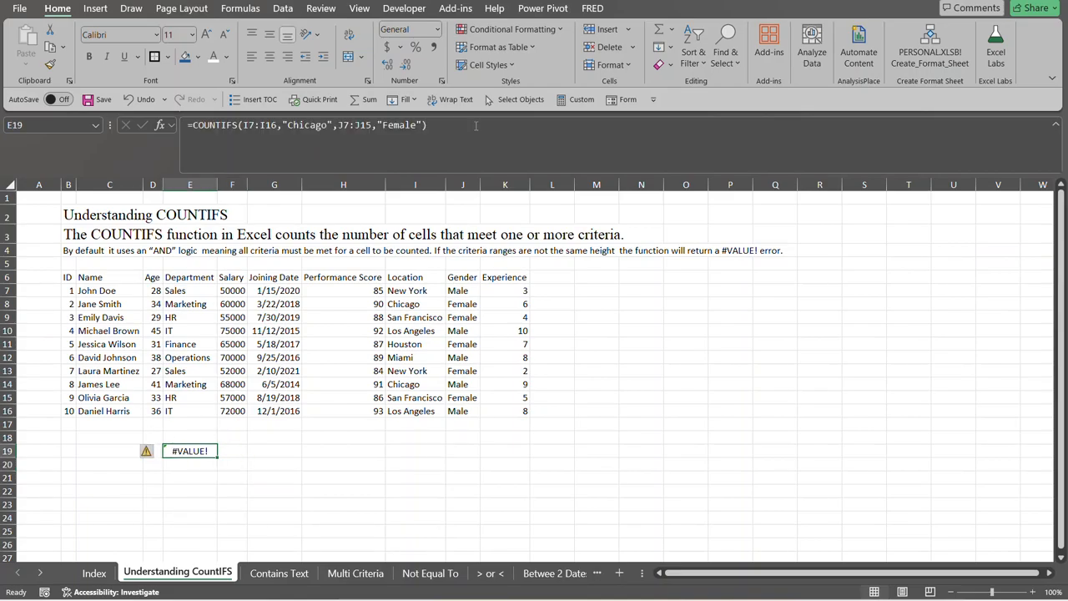
click(506, 166)
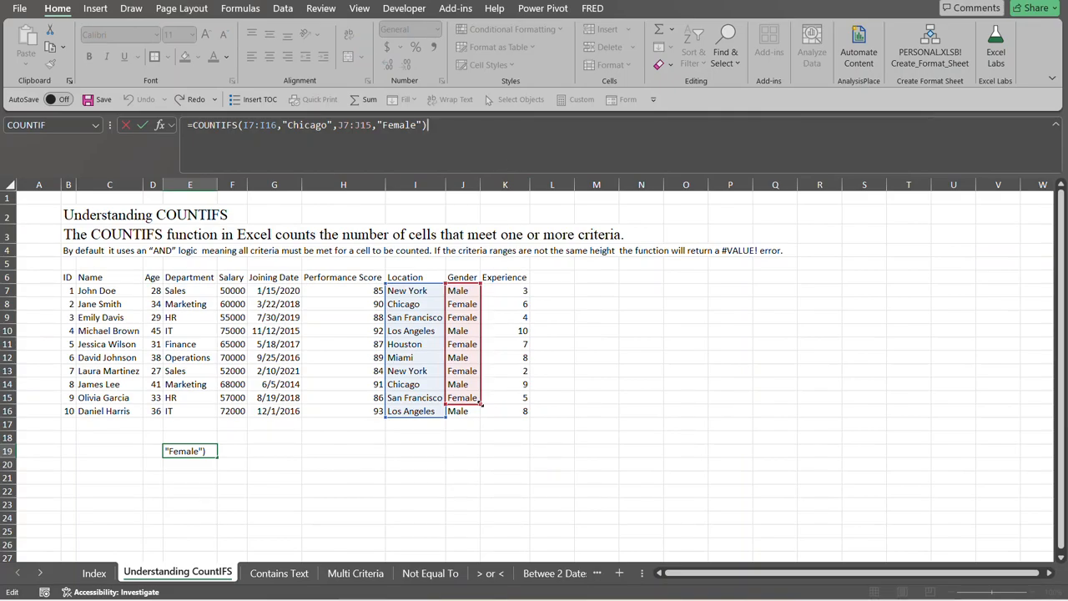
drag(482, 404, 482, 417)
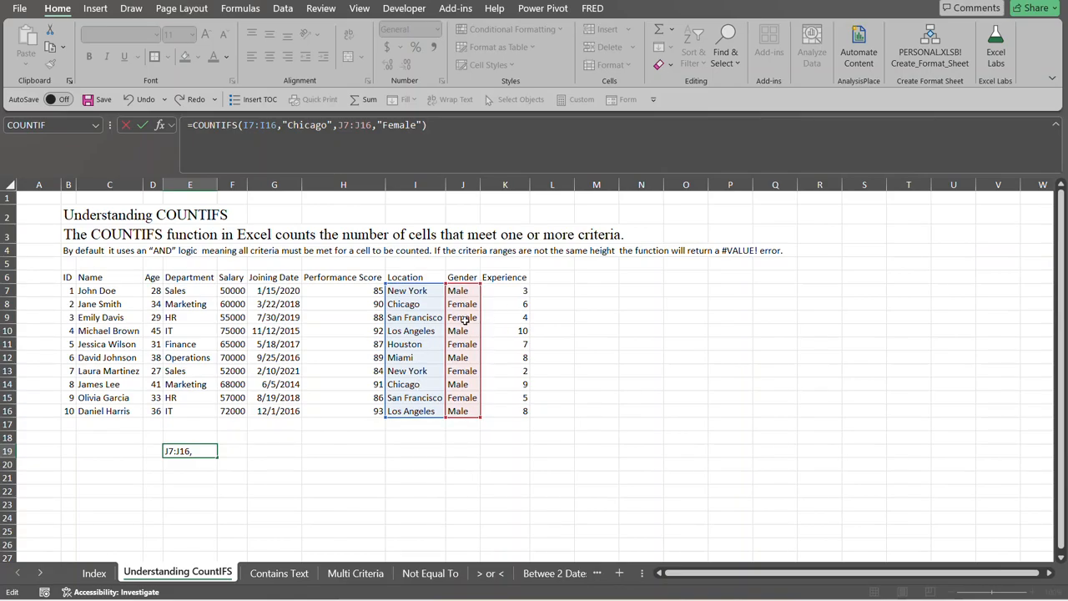
key(Return)
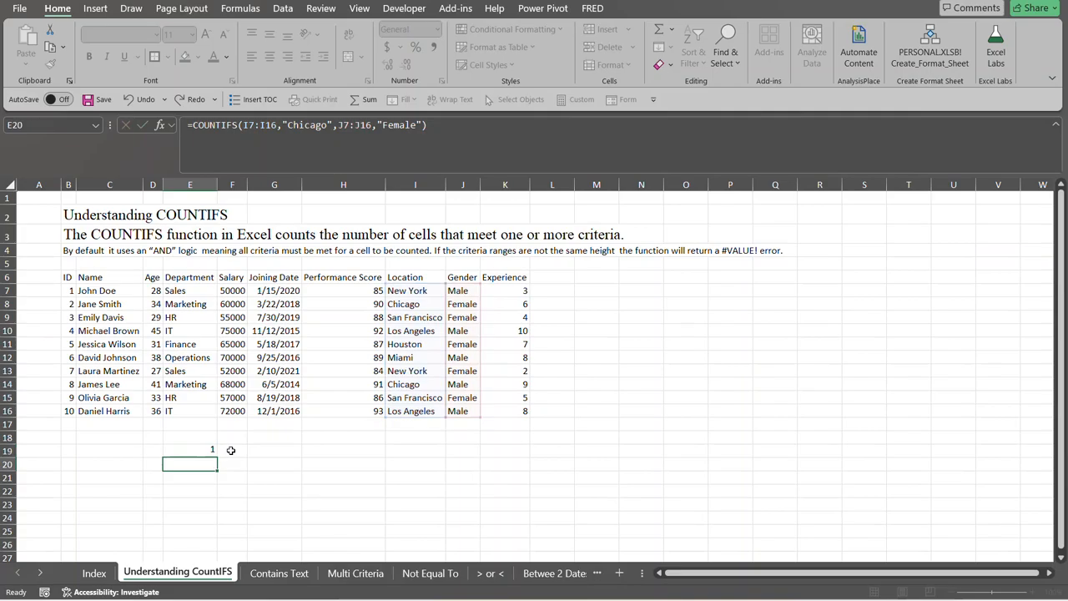
Step: Review the corrected formula in E19 and check the Location column for rows matching its Chicago criterion
click(203, 450)
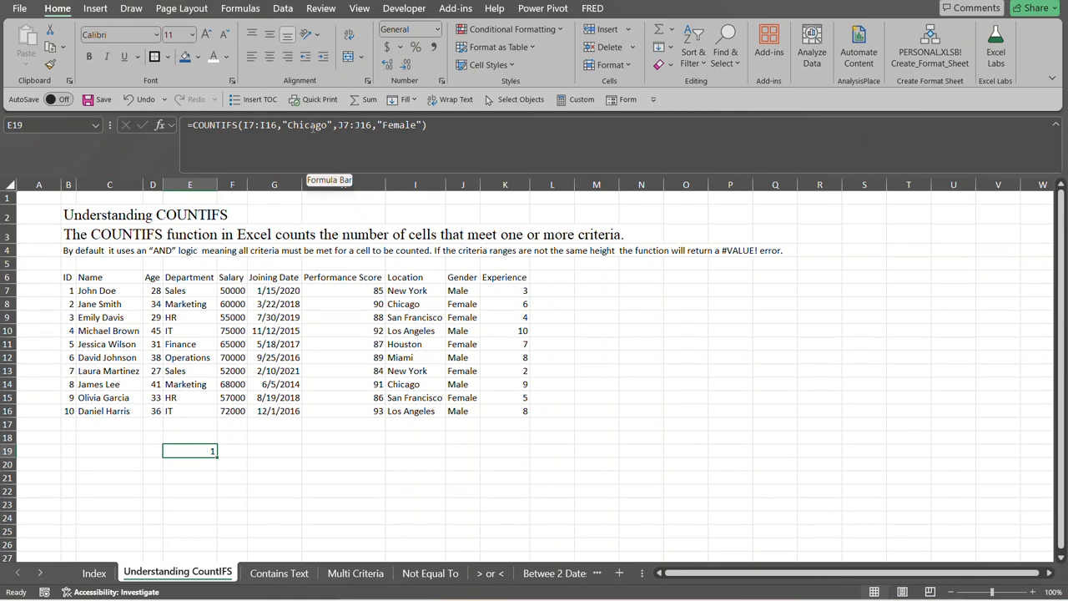
click(407, 306)
key(Down)
key(Down)
key(Down)
key(Down)
key(Down)
key(Down)
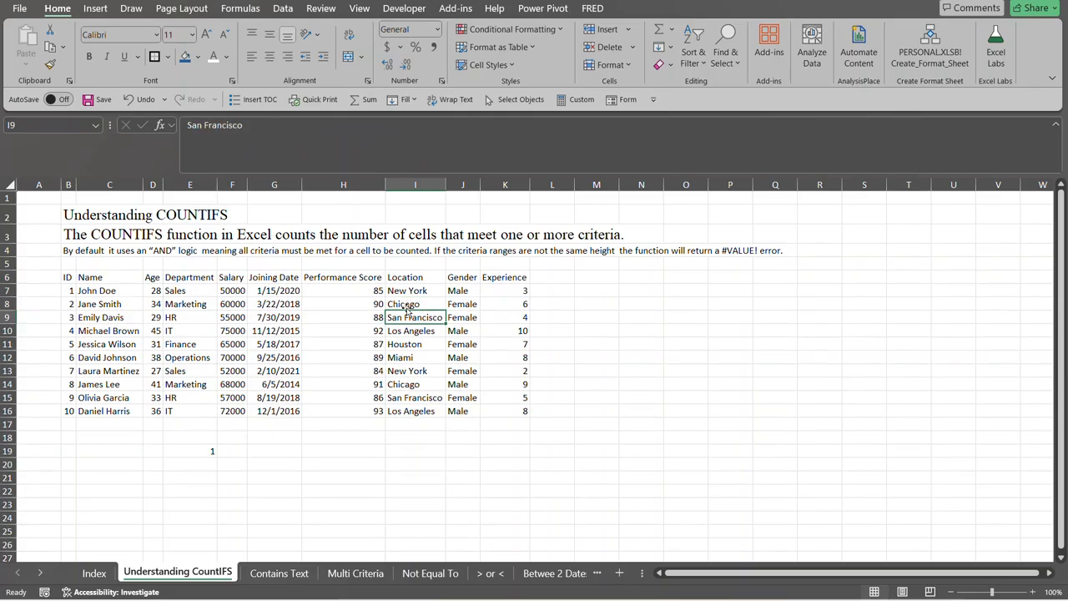
key(Up)
key(Up)
key(Up)
key(Up)
key(Up)
key(Up)
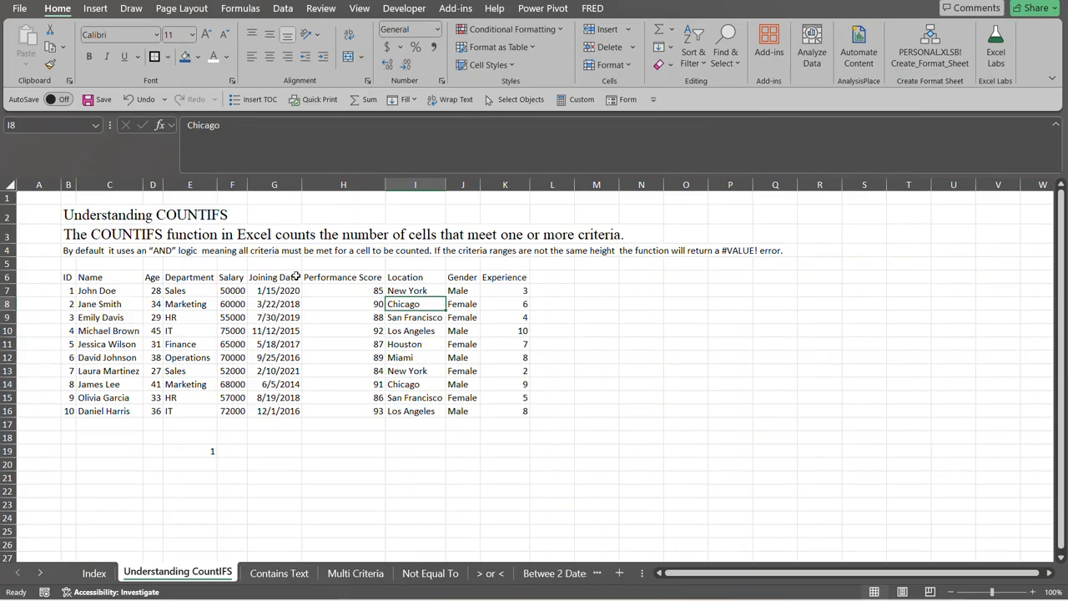
Step: Compare the Location and Gender values in rows 8 and 14 with the criteria of the COUNTIFS formula in E19
click(212, 449)
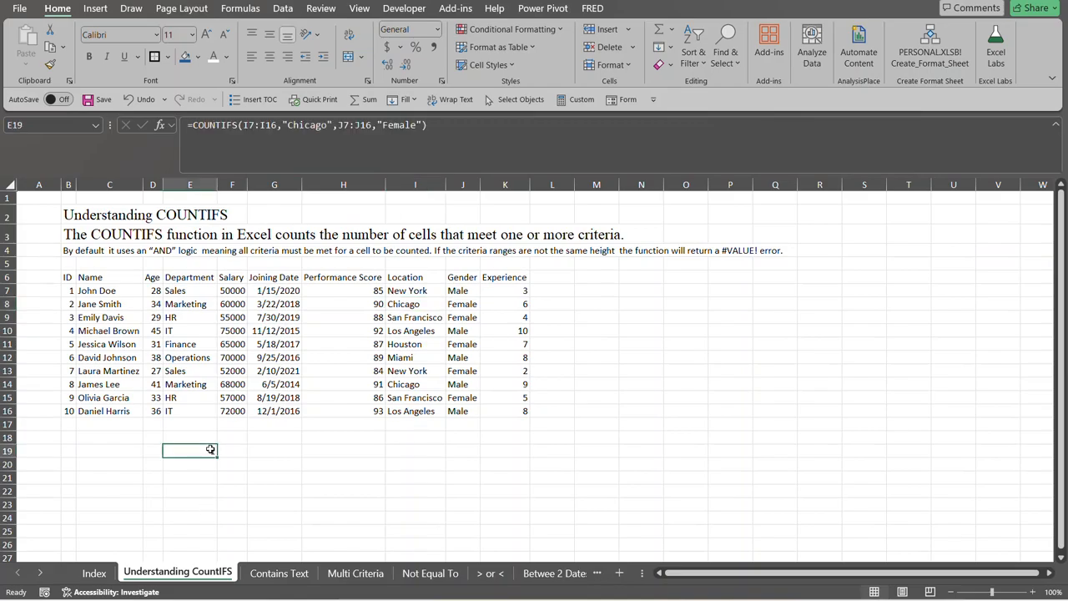
click(457, 127)
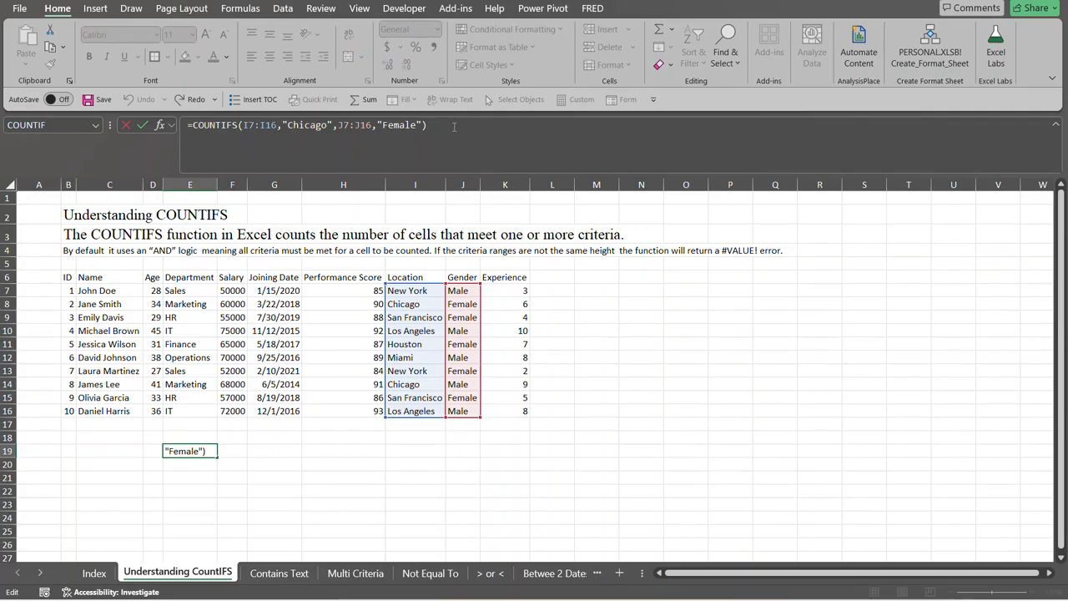
click(516, 317)
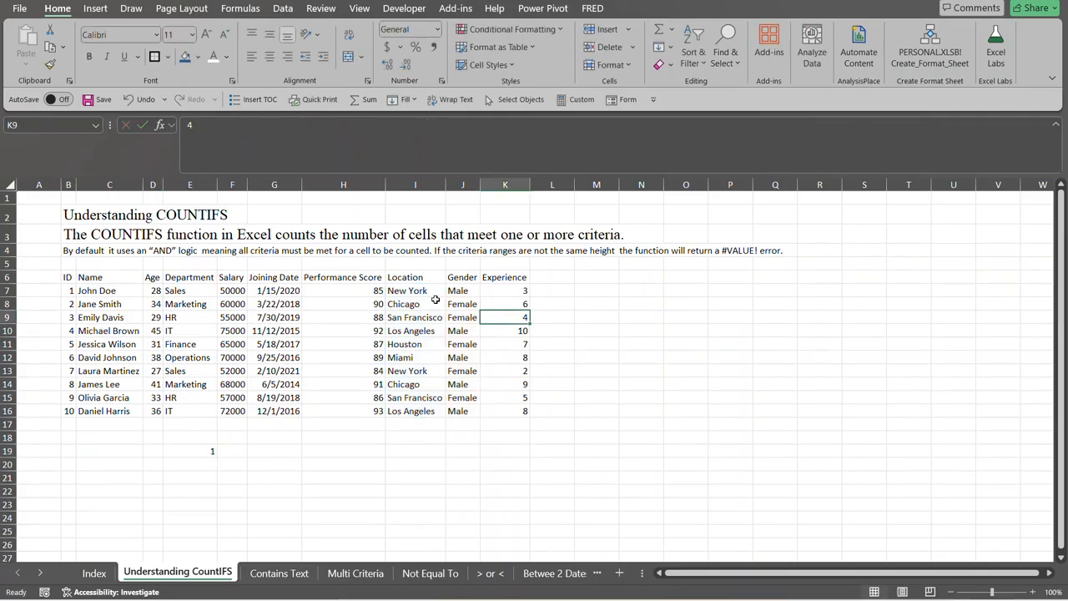
click(407, 306)
key(shift+Right)
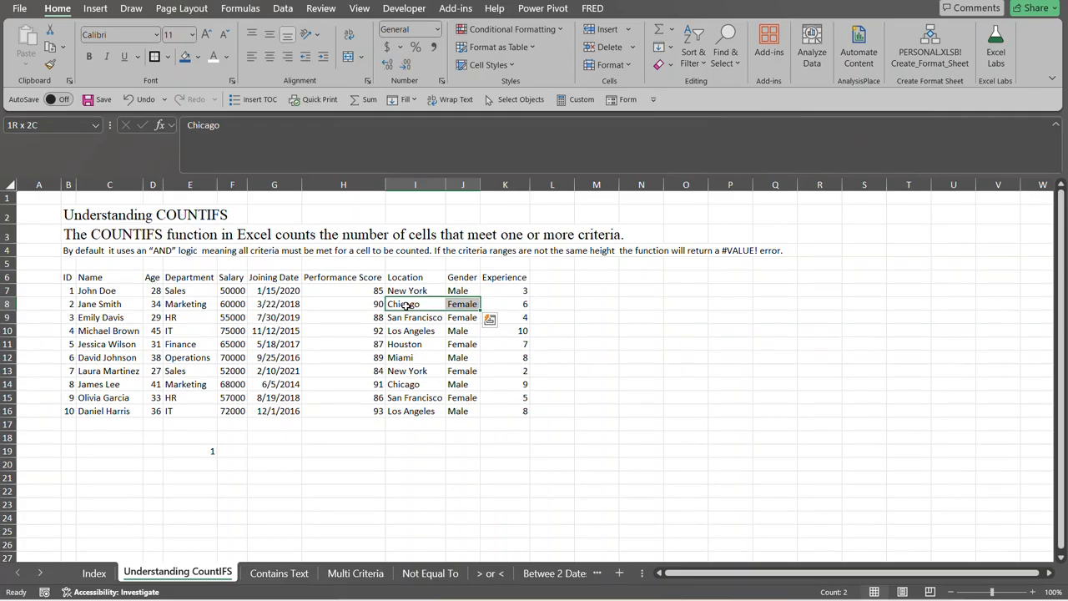
key(Down)
key(Down)
key(Down)
key(Down)
key(Down)
key(Down)
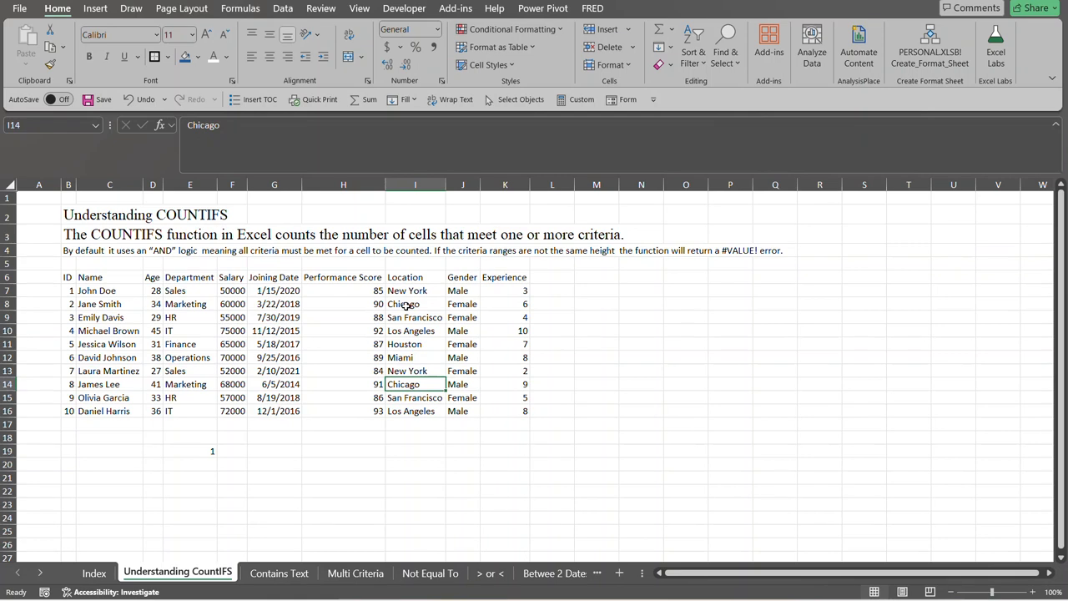
key(shift+Right)
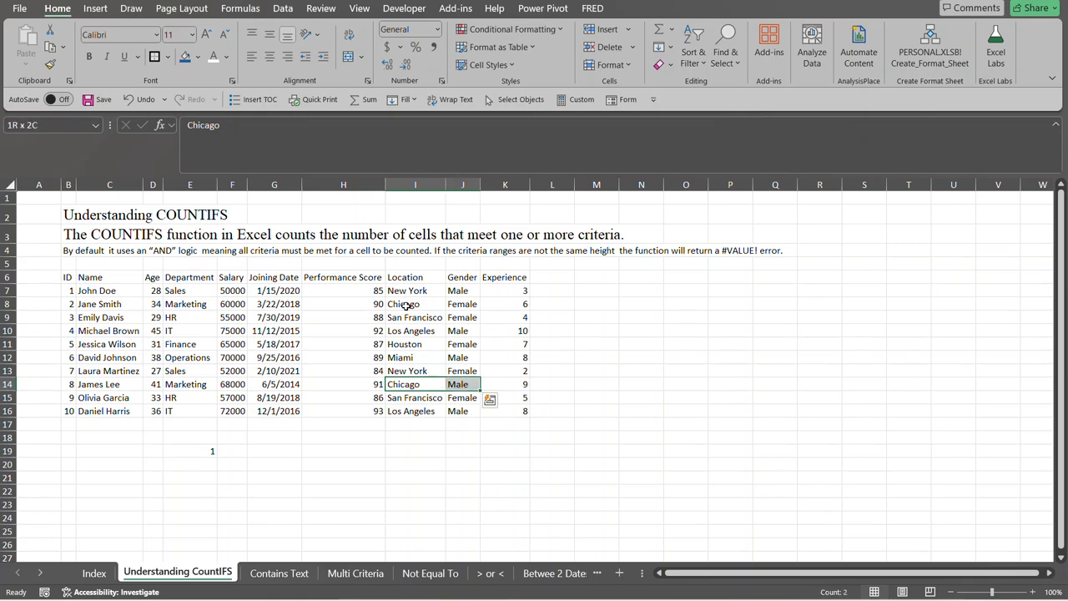
key(Left)
key(Left)
key(Left)
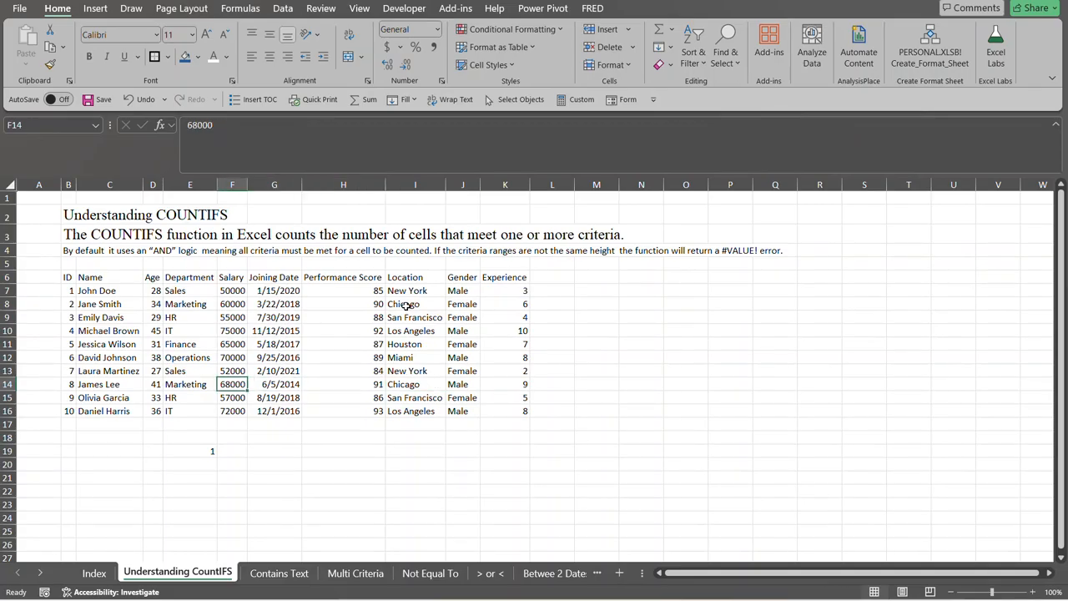
click(202, 451)
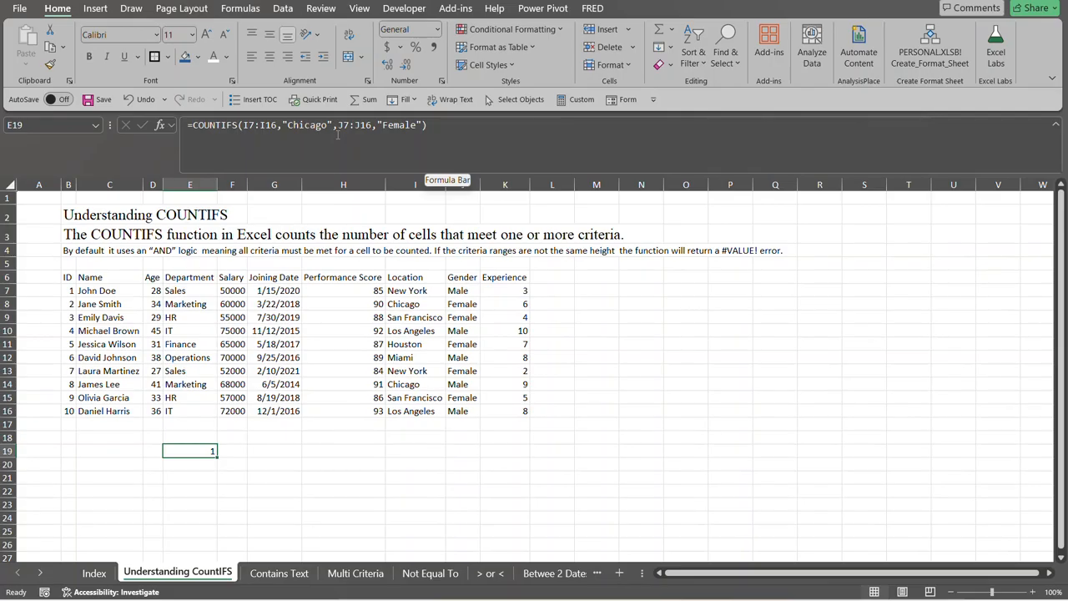
click(408, 362)
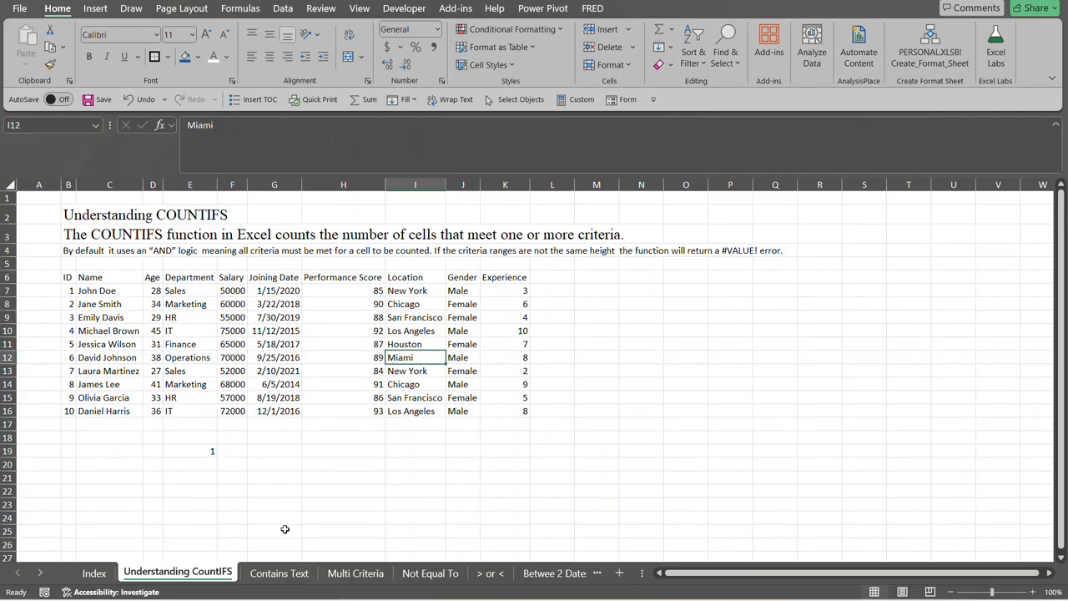
Step: Look through the employee table on the Contains Text sheet from its first record to its last
click(280, 574)
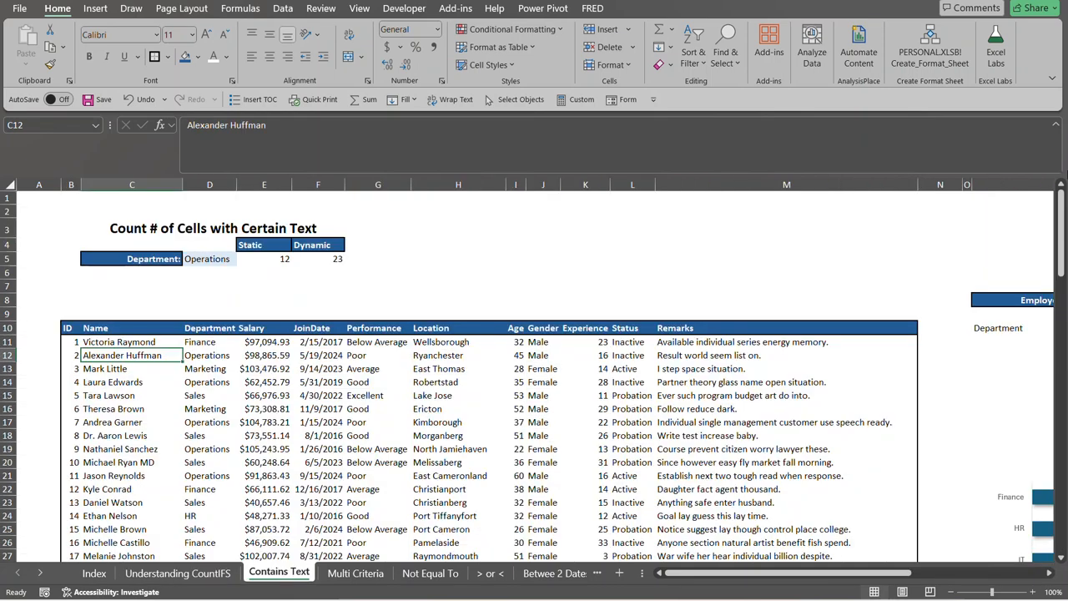
scroll(431, 354, down, 3)
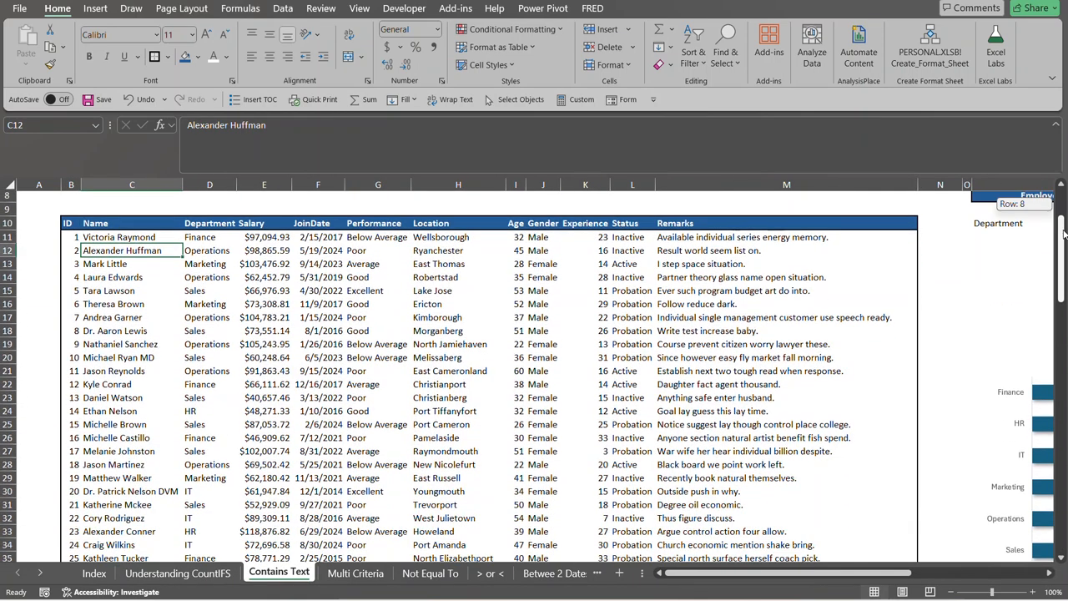
click(251, 277)
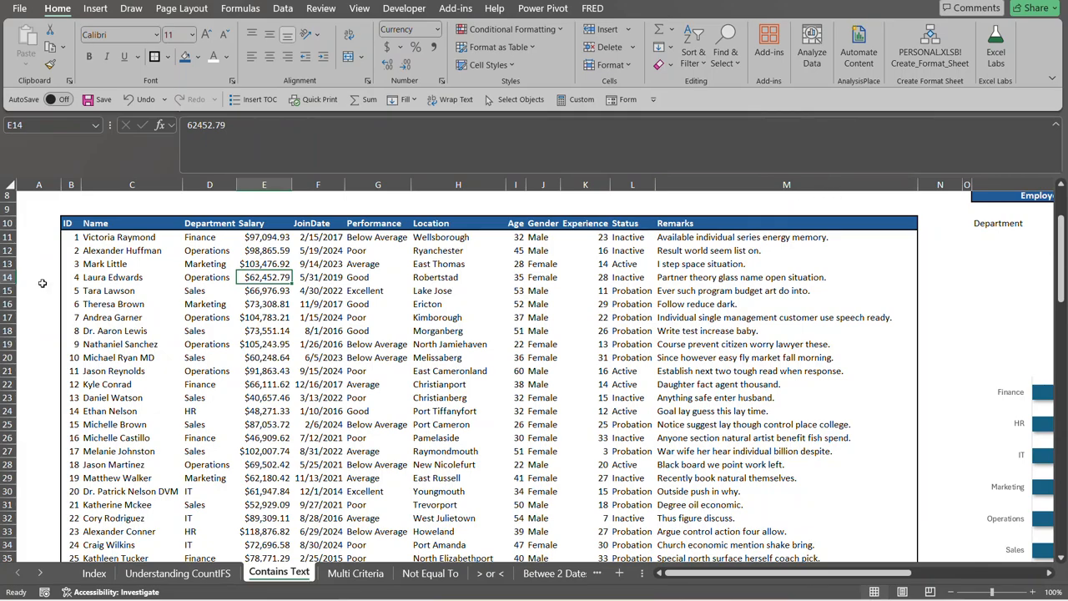
click(87, 240)
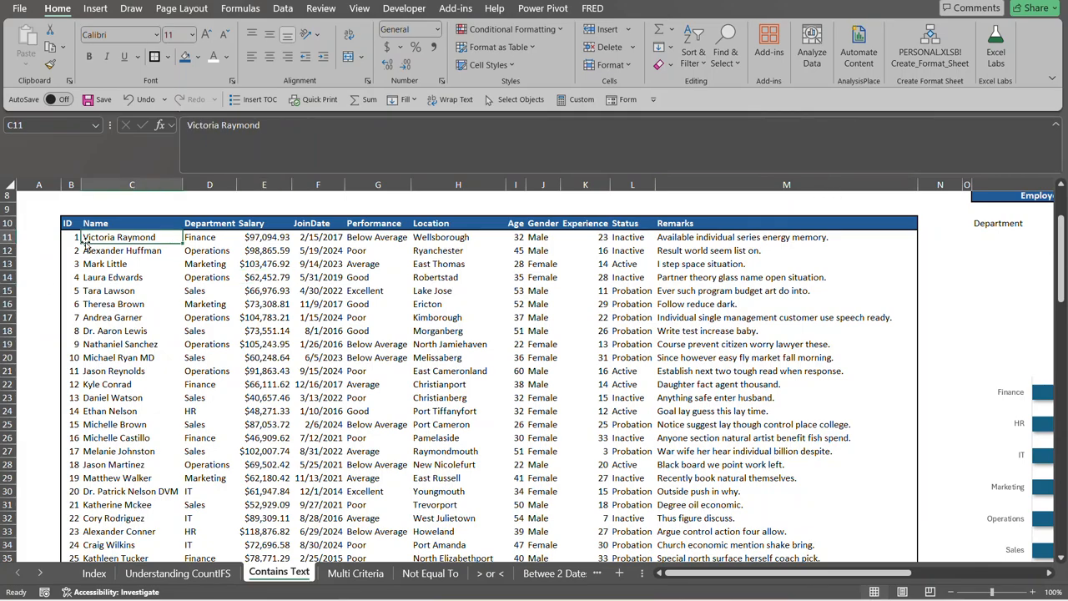
key(ctrl+Down)
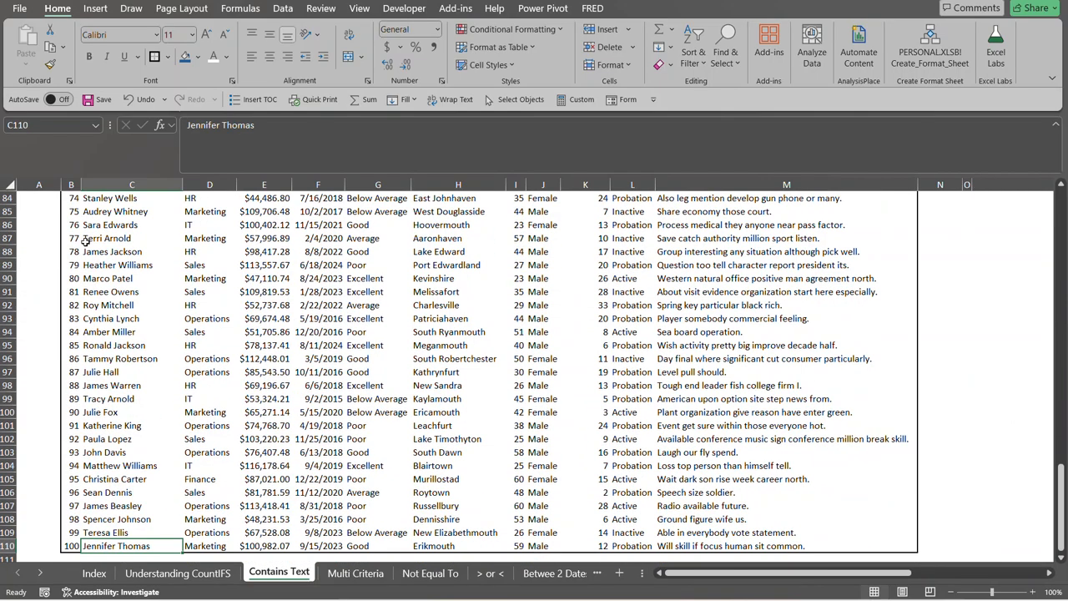
key(shift+Up)
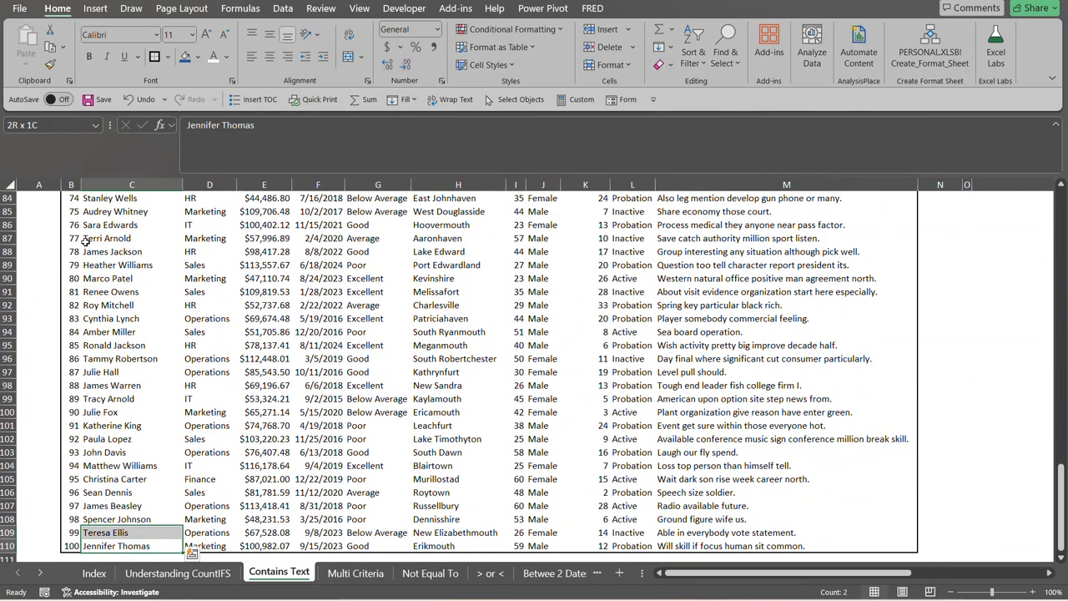
key(ctrl+Up)
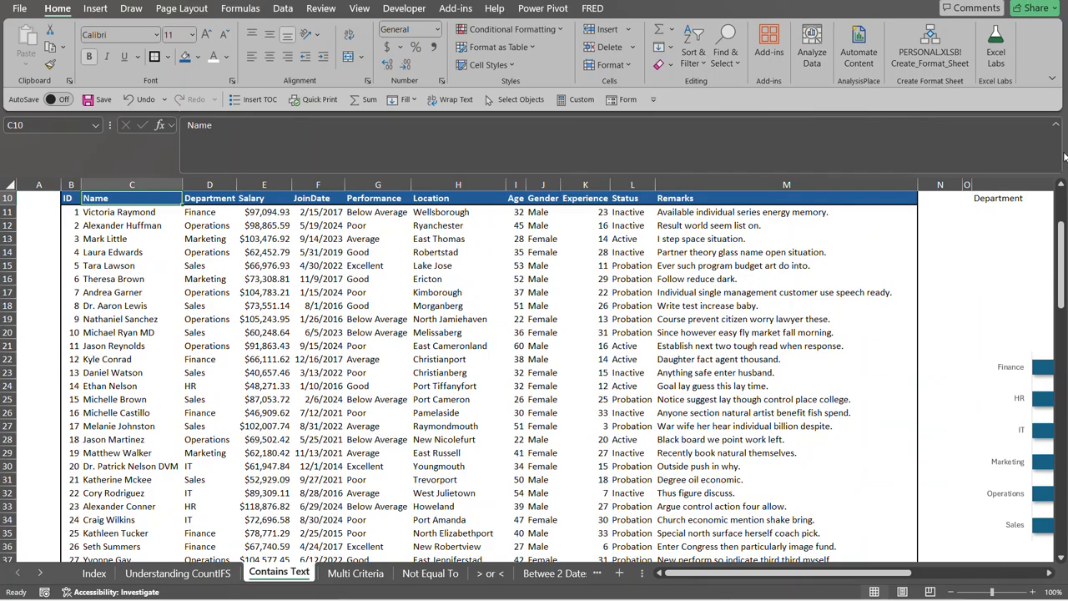
scroll(521, 227, up, 3)
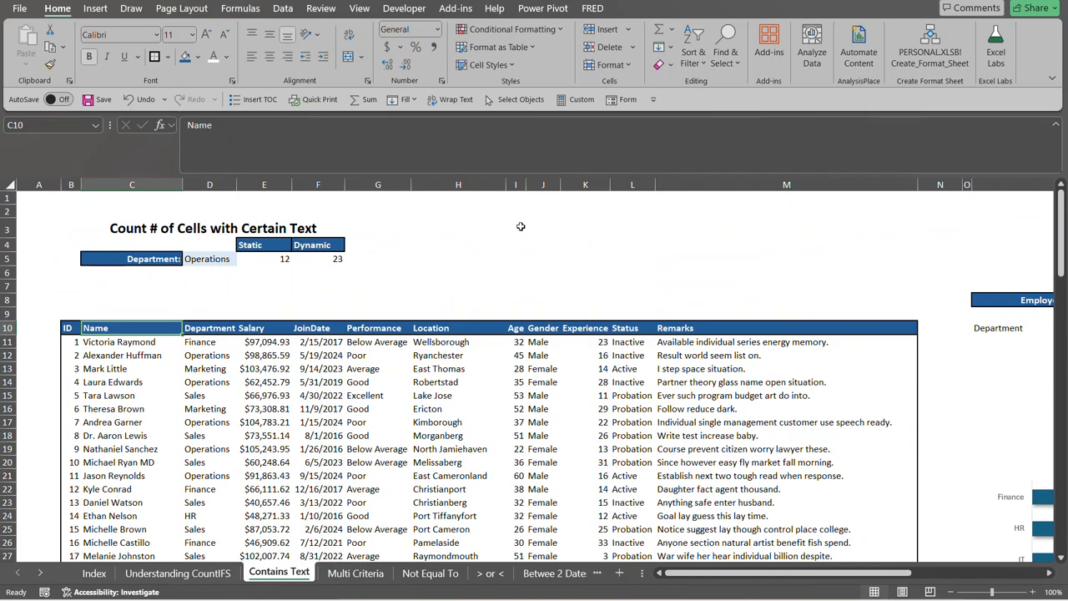
Step: Compare the COUNTIFS formulas behind the Static and Dynamic department counts in E5 and F5
click(225, 286)
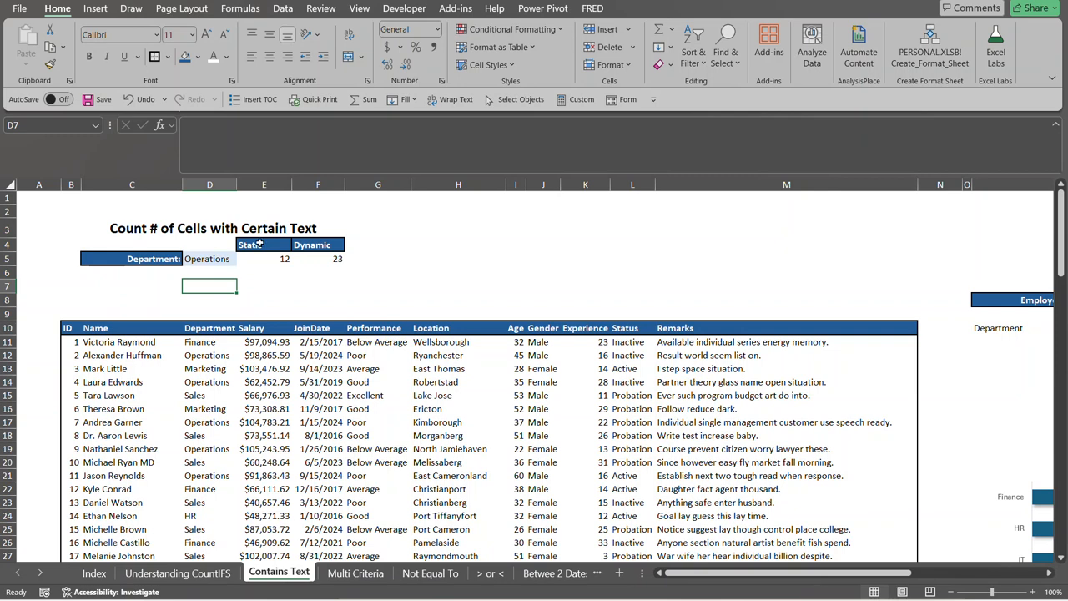
click(150, 260)
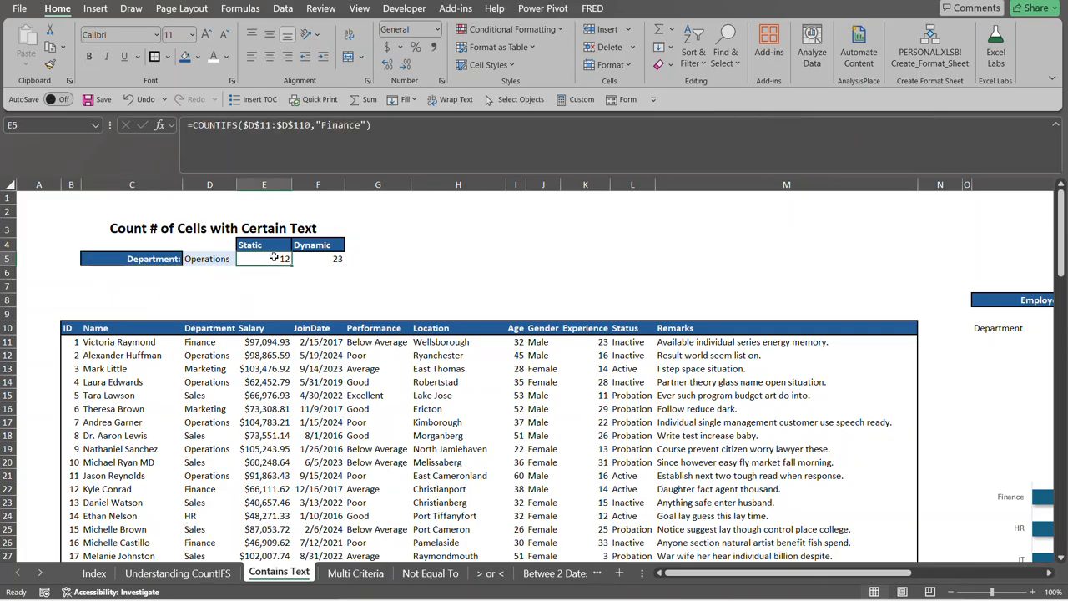
click(320, 262)
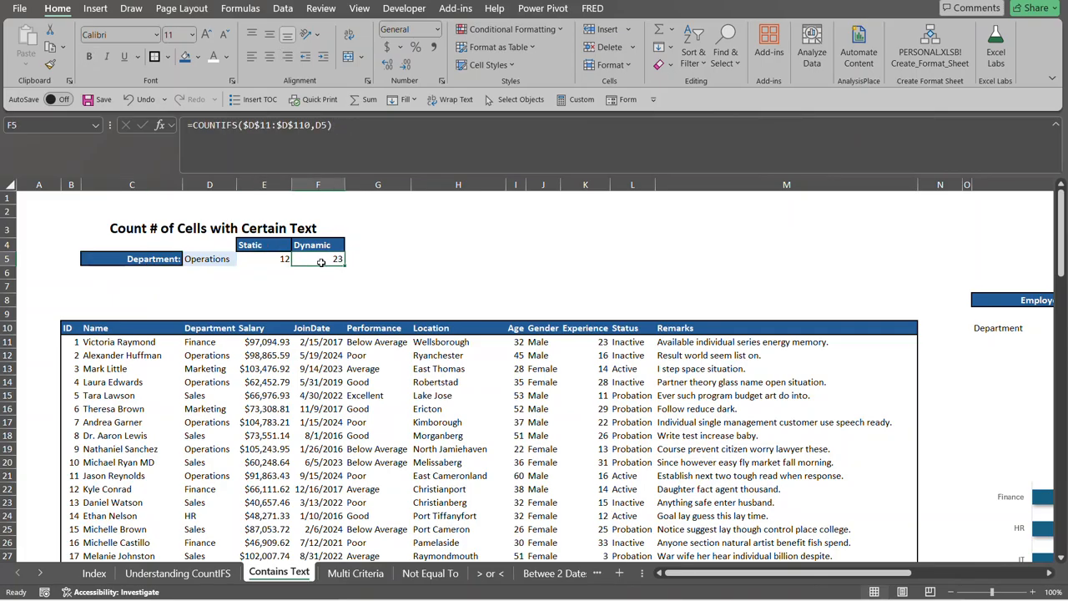
Step: Examine the criteria range and the "Finance" text criterion of the static COUNTIFS formula in E5
click(264, 260)
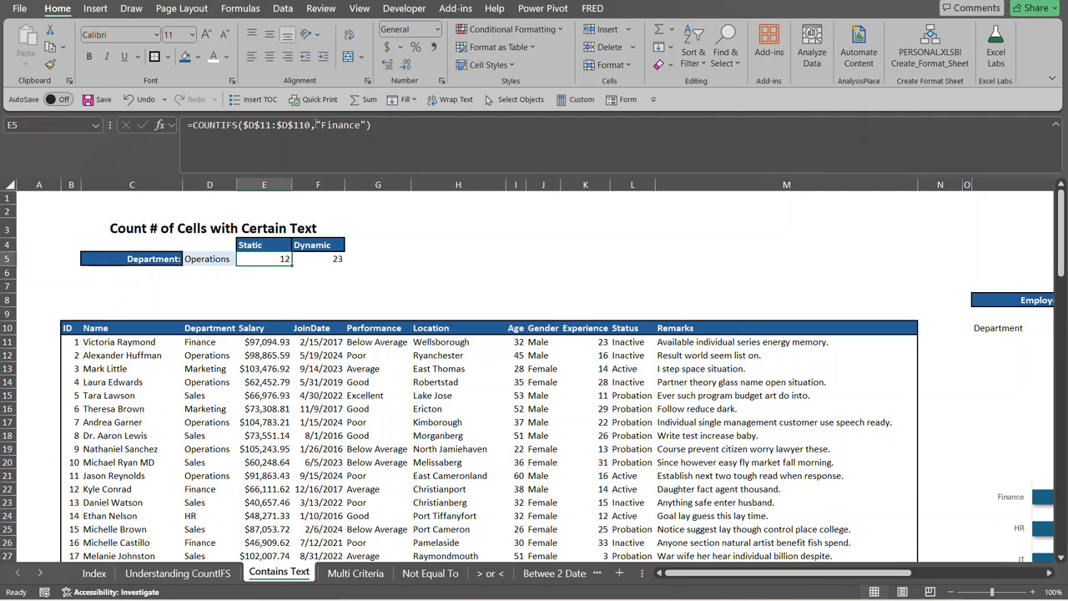
click(307, 125)
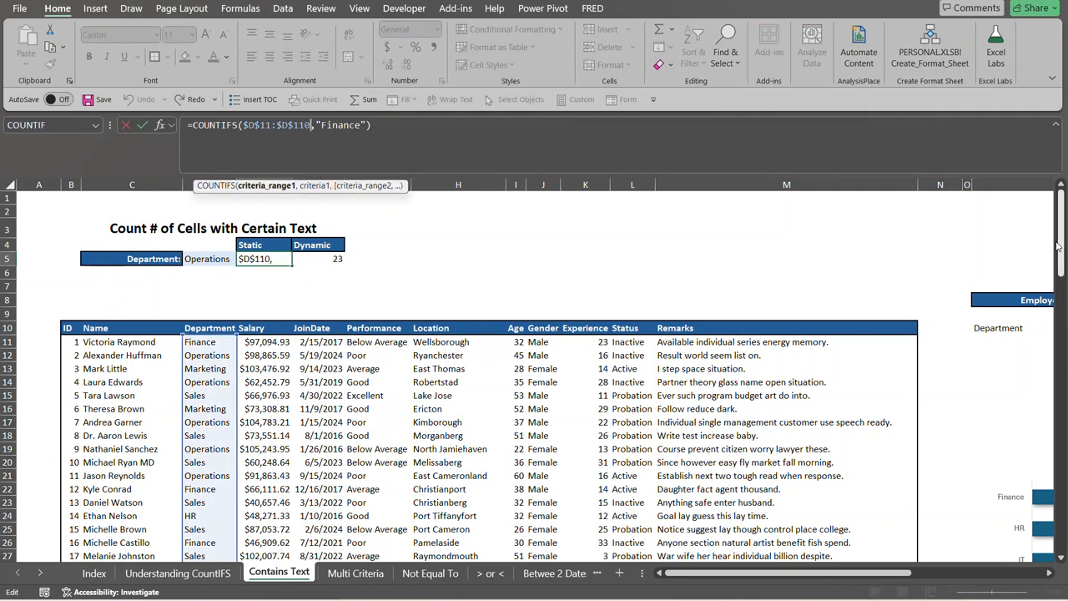
mouse_move(1065, 240)
mouse_down()
mouse_move(1046, 530)
mouse_move(1060, 467)
mouse_move(1065, 230)
mouse_up()
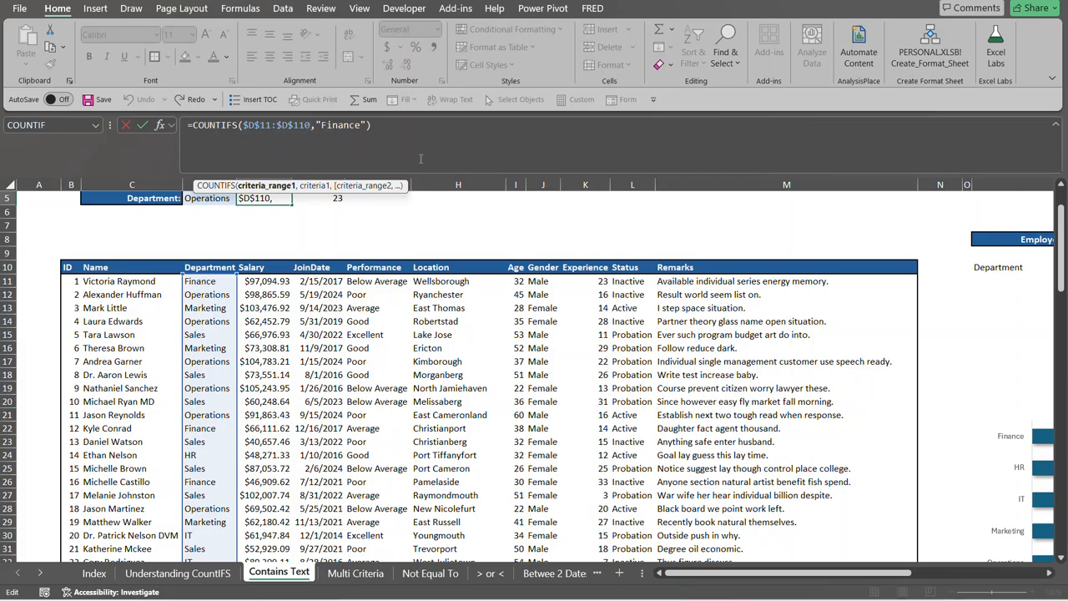
click(357, 126)
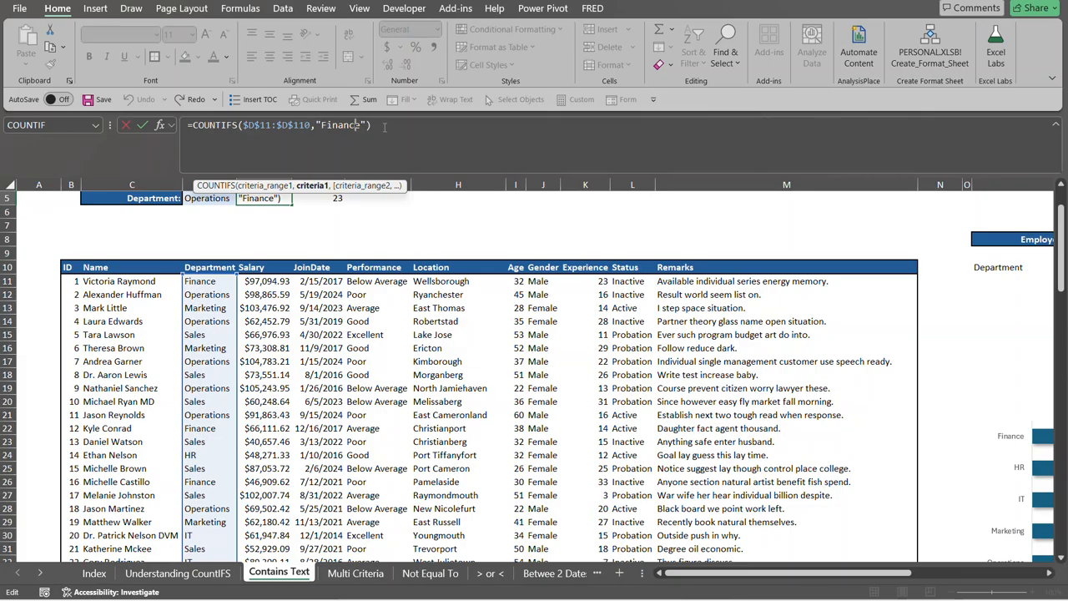
click(384, 127)
key(Return)
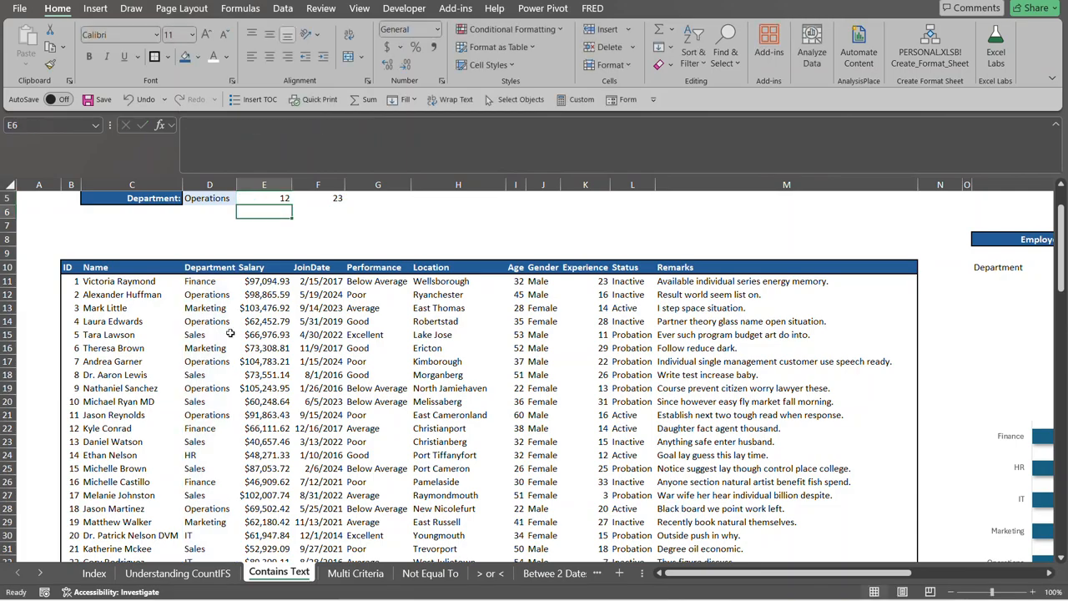
scroll(1057, 246, up, 1)
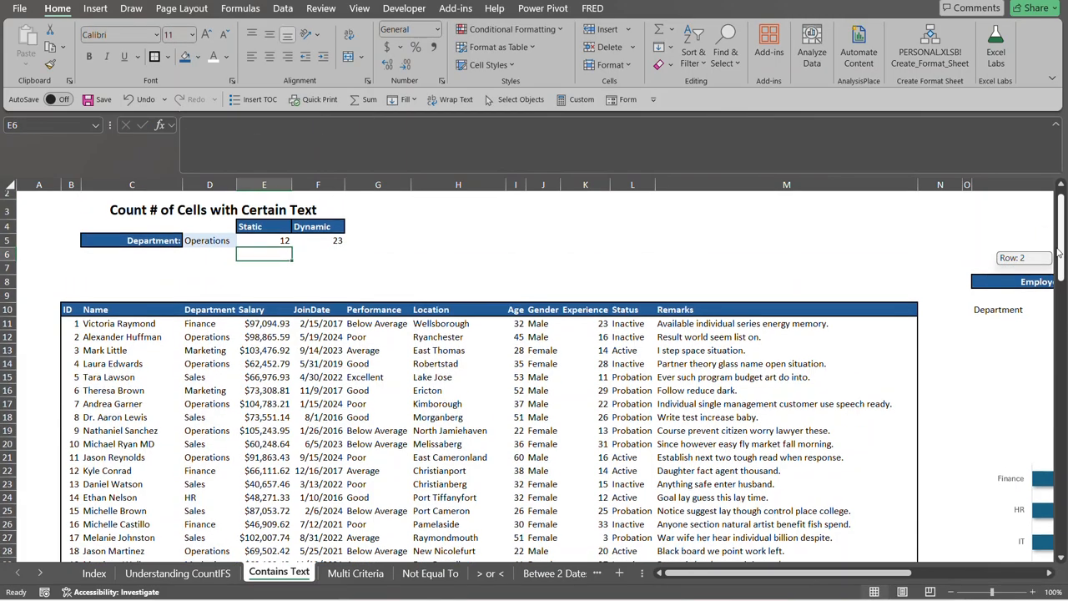
click(266, 247)
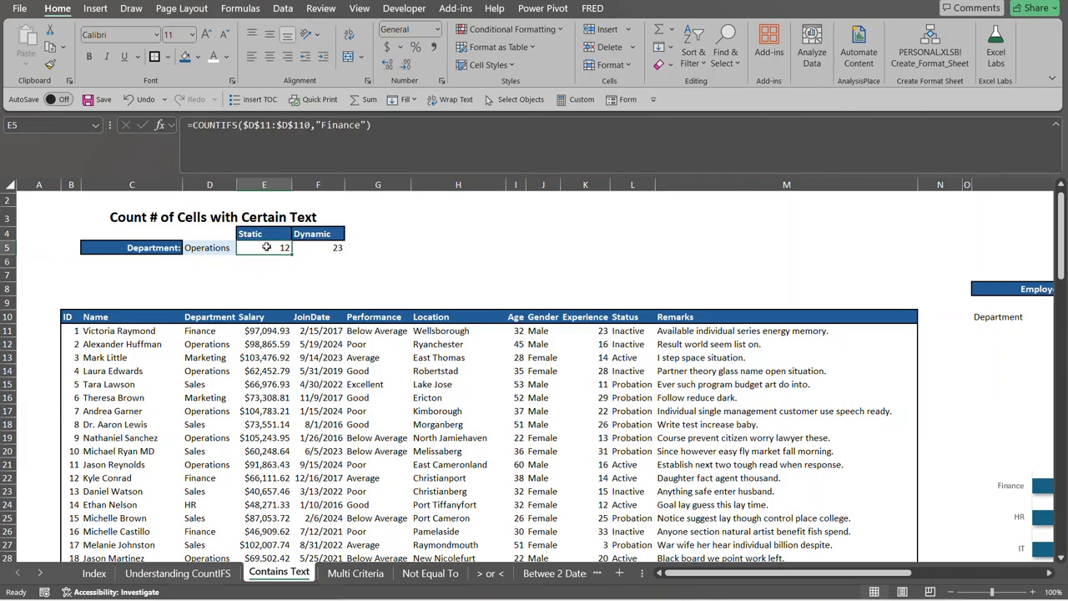
Step: Check how far the employee table extends by going to its last record and back to the first rows
click(209, 377)
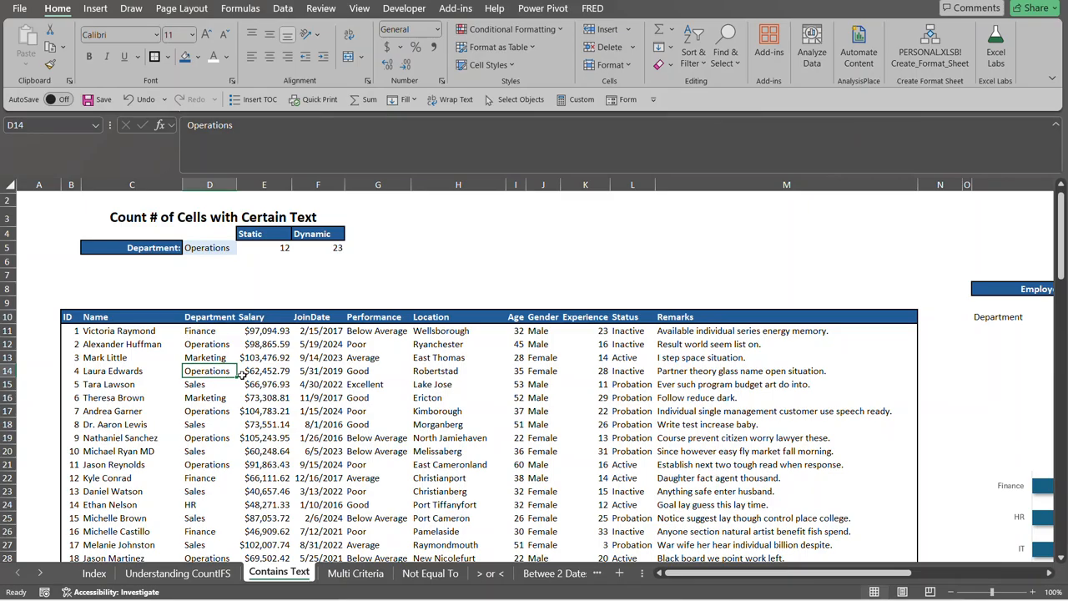
click(242, 375)
key(ctrl+Down)
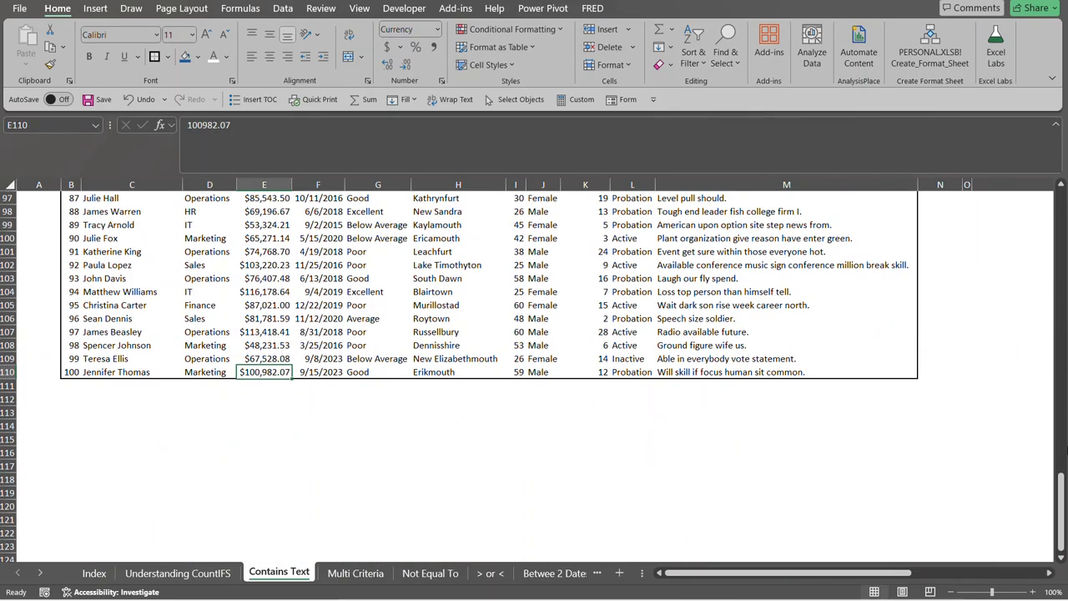
drag(1061, 532, 1061, 247)
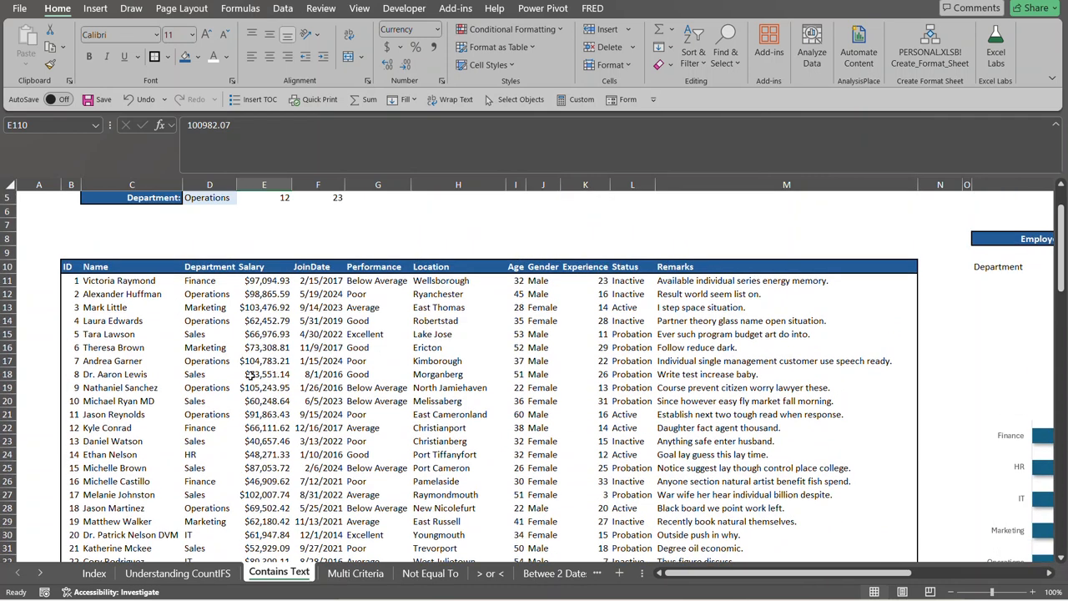
Step: Turn on filtering for the header row of the employee table
click(201, 324)
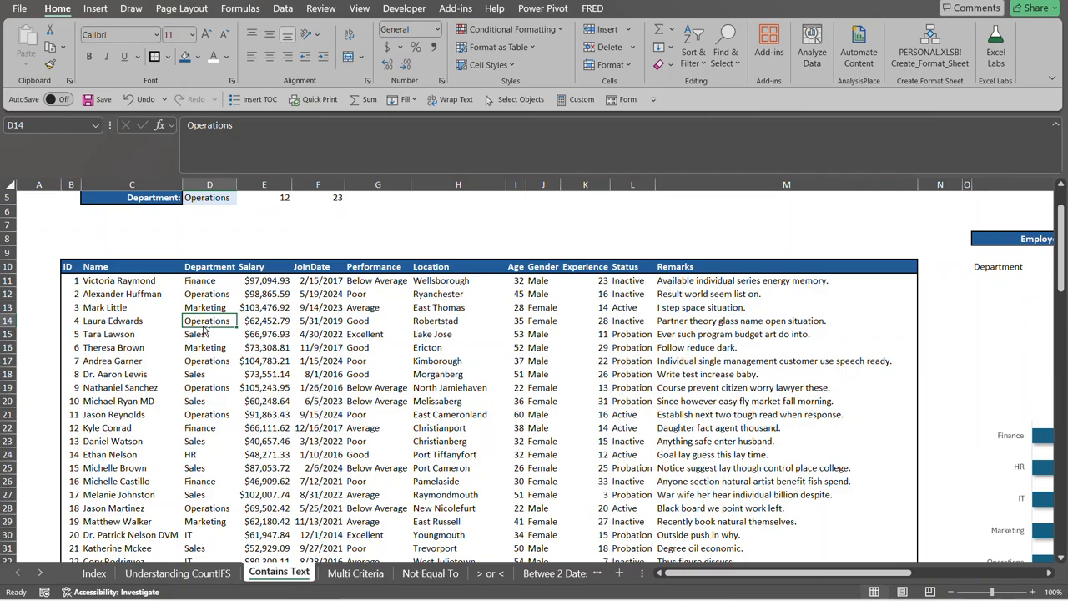
key(ctrl+shift+l)
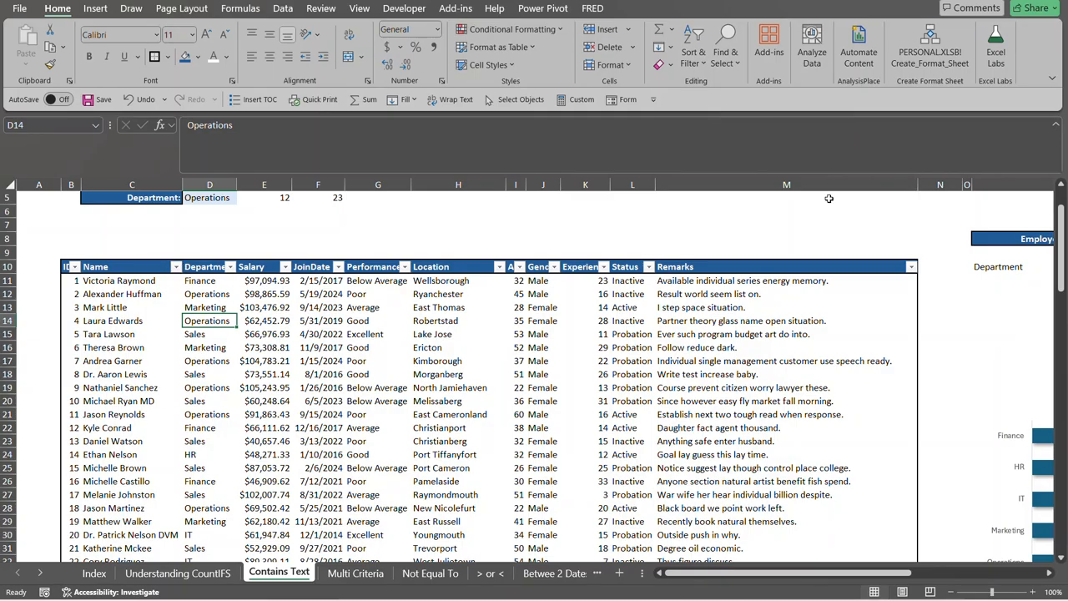
scroll(359, 265, up, 2)
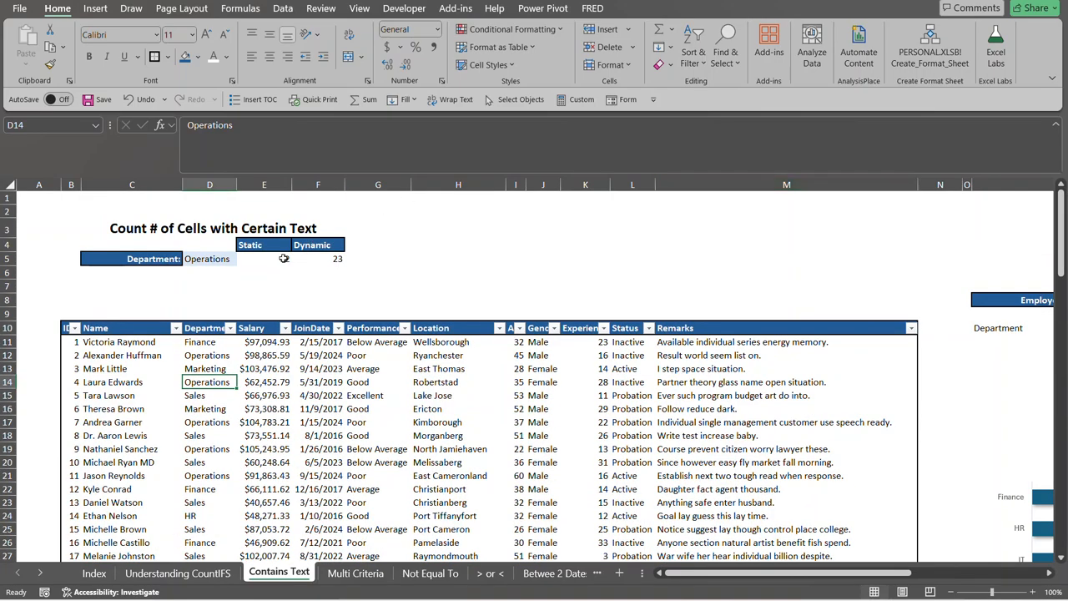
Step: Filter the employee table's Department column to show only Finance
click(232, 332)
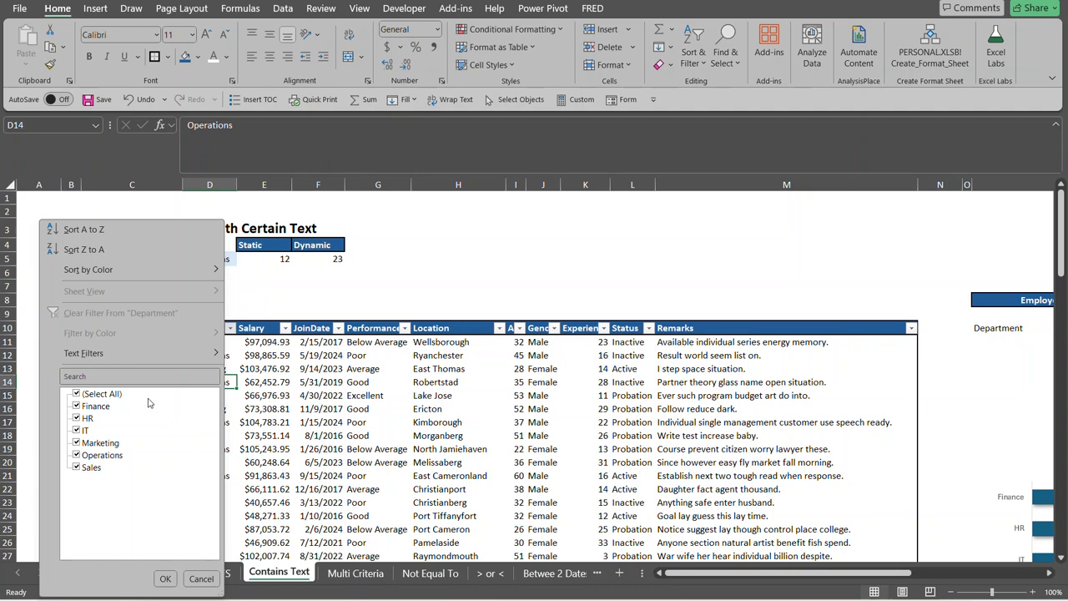
click(77, 394)
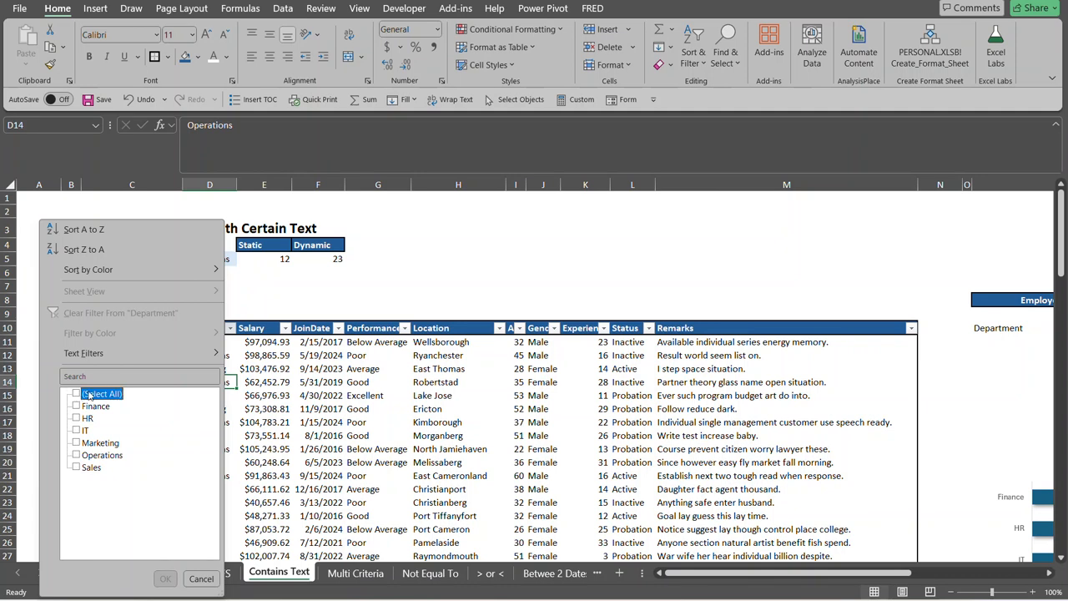
click(77, 407)
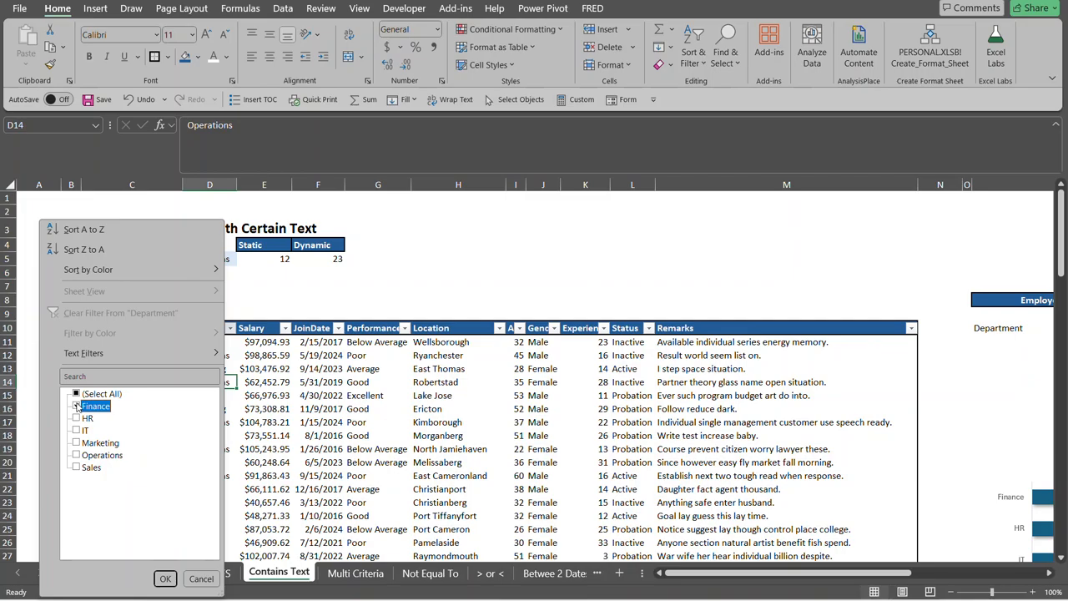
click(166, 579)
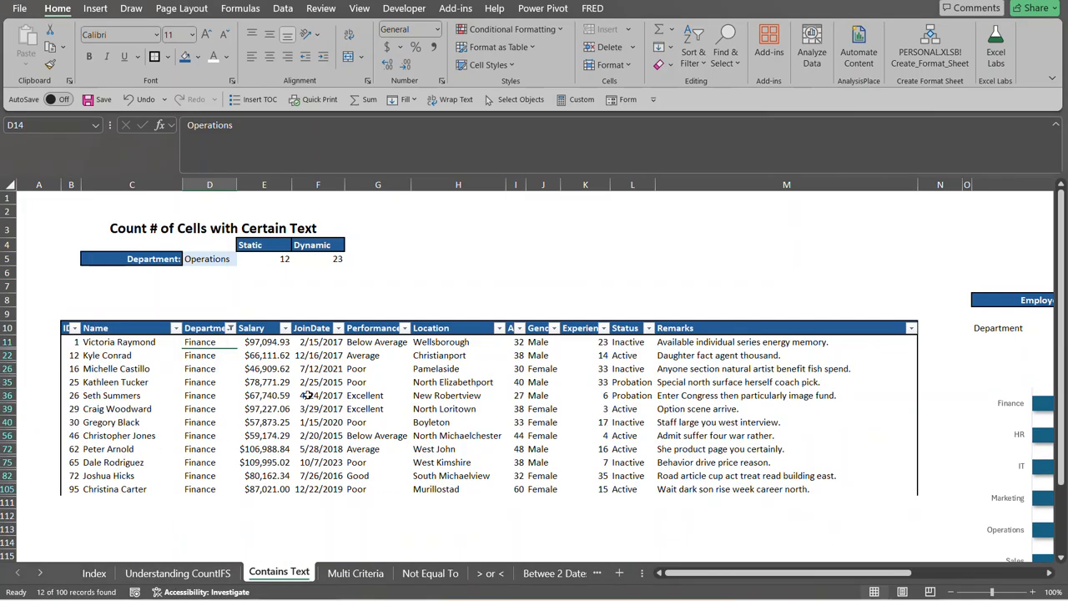
Step: Select all filtered Finance cells in the Department column to count them, and clear the Department filter
click(202, 344)
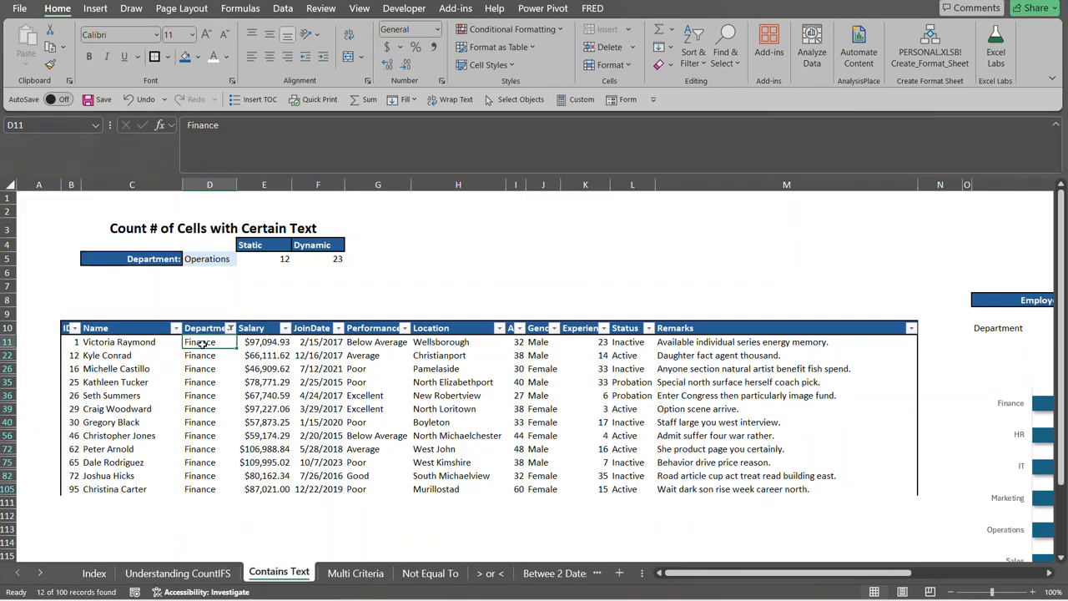
key(ctrl+shift+Down)
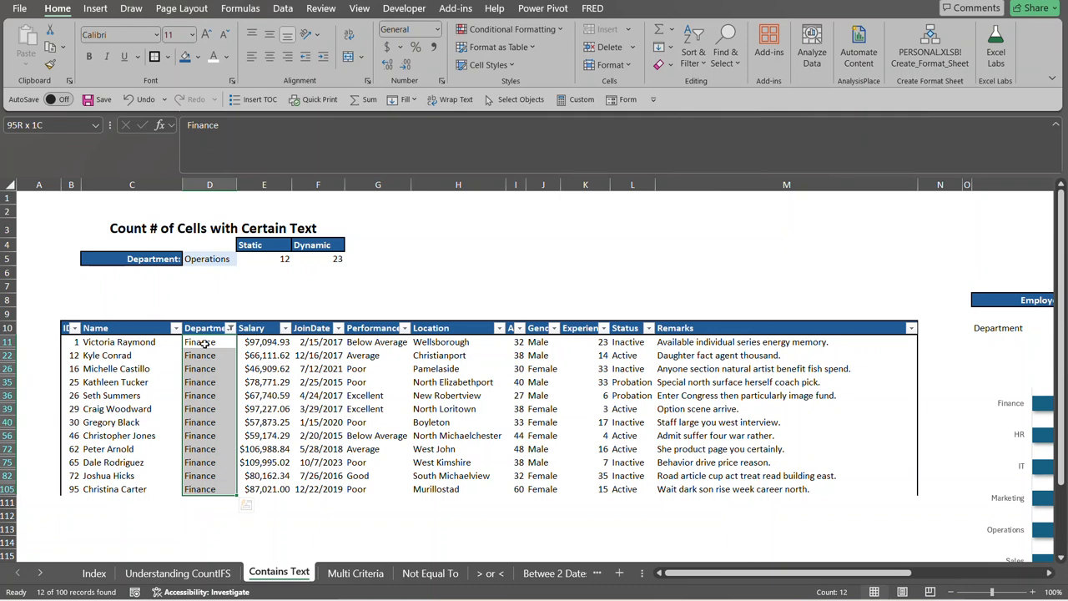
click(230, 328)
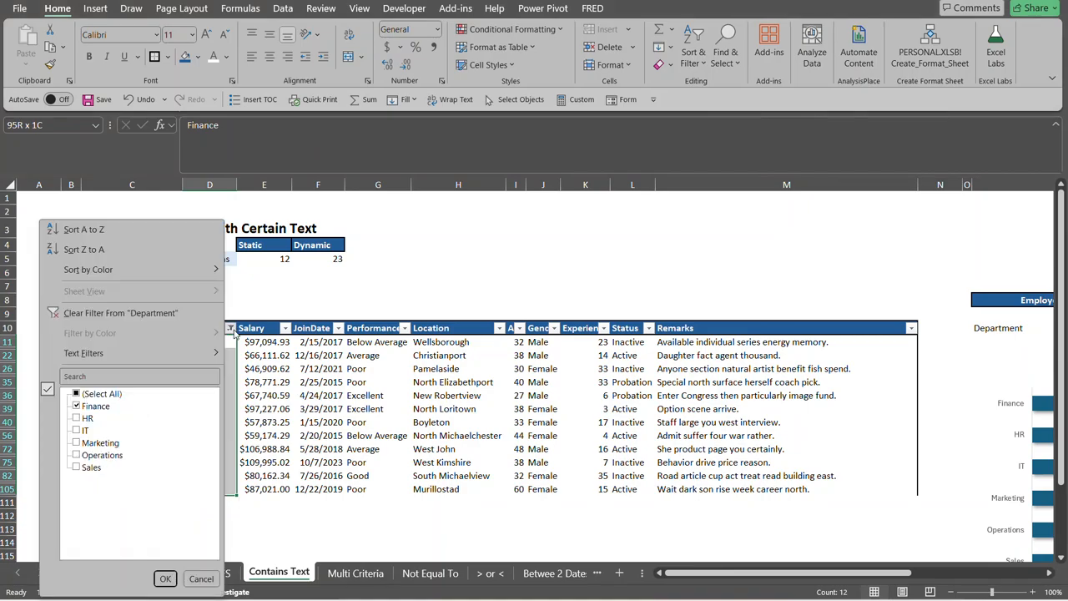
click(125, 314)
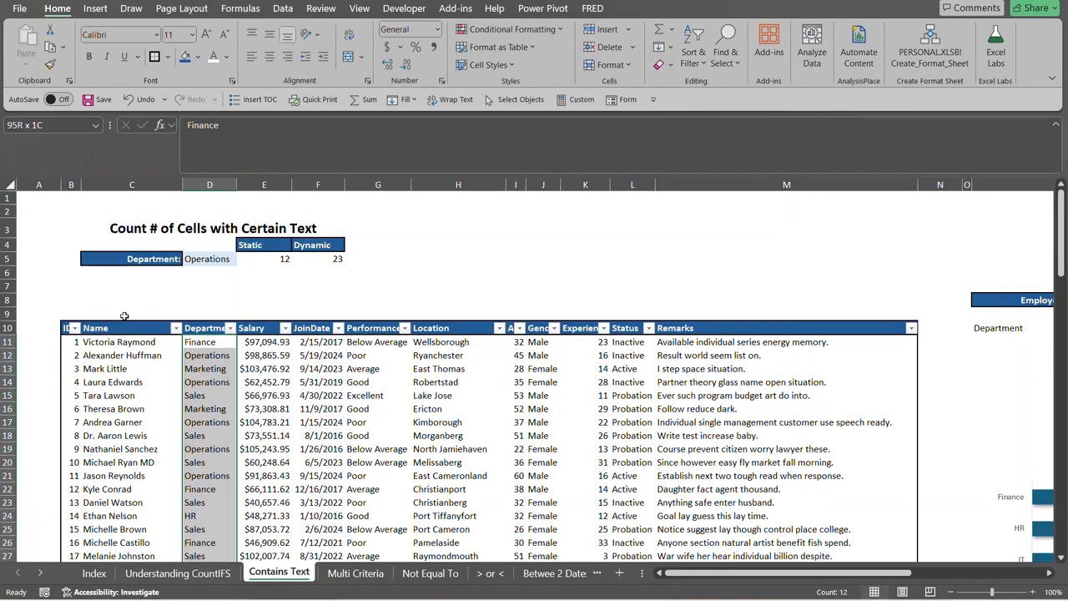
Step: Compare the static formula in E5 with the dynamic one in F5 and view the department choices offered in D5
click(262, 255)
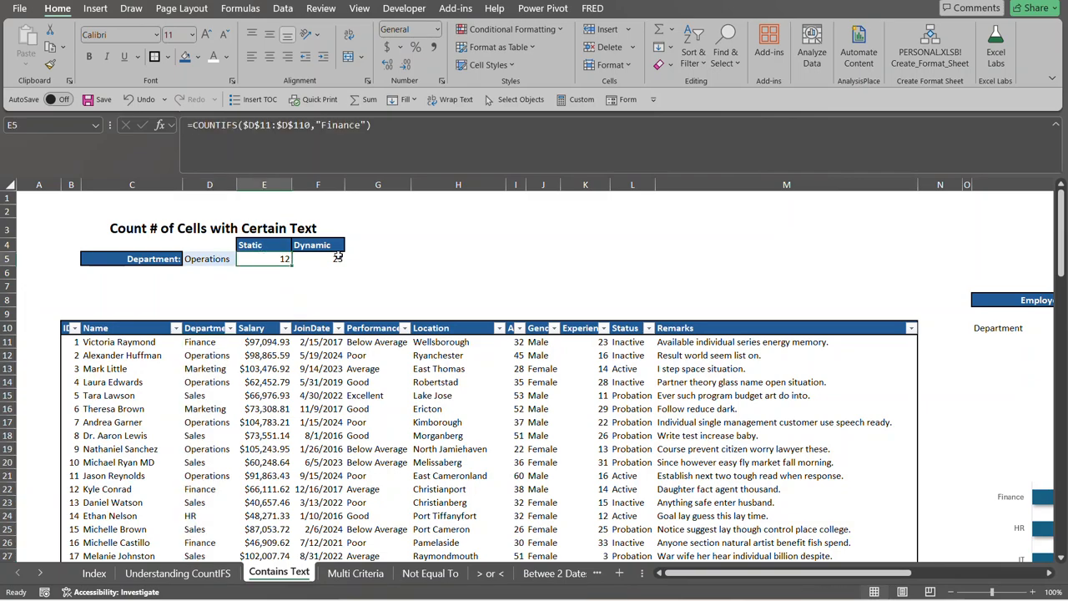
click(332, 259)
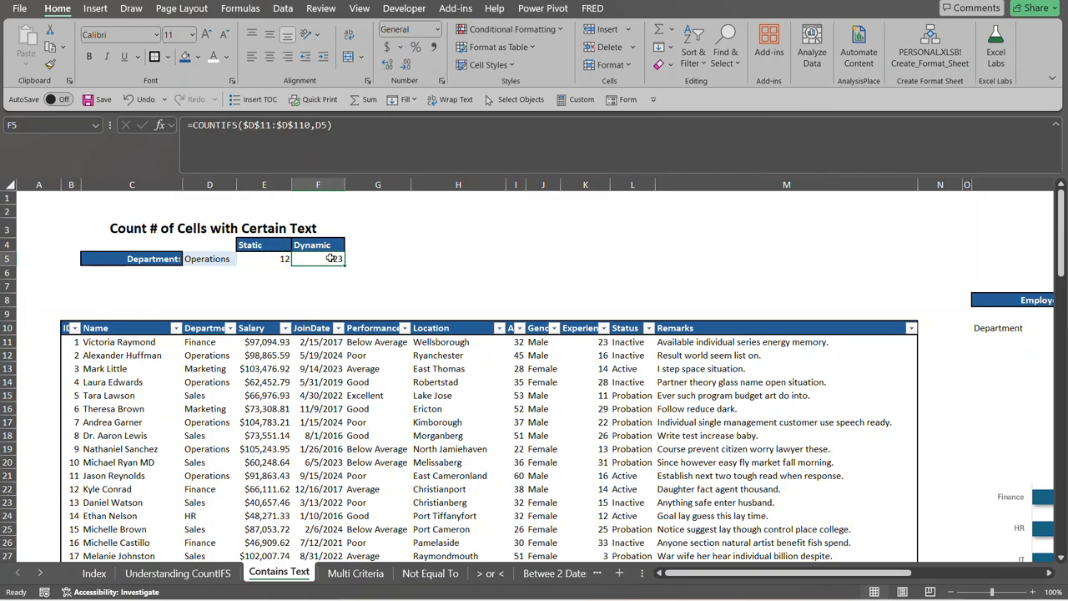
click(219, 258)
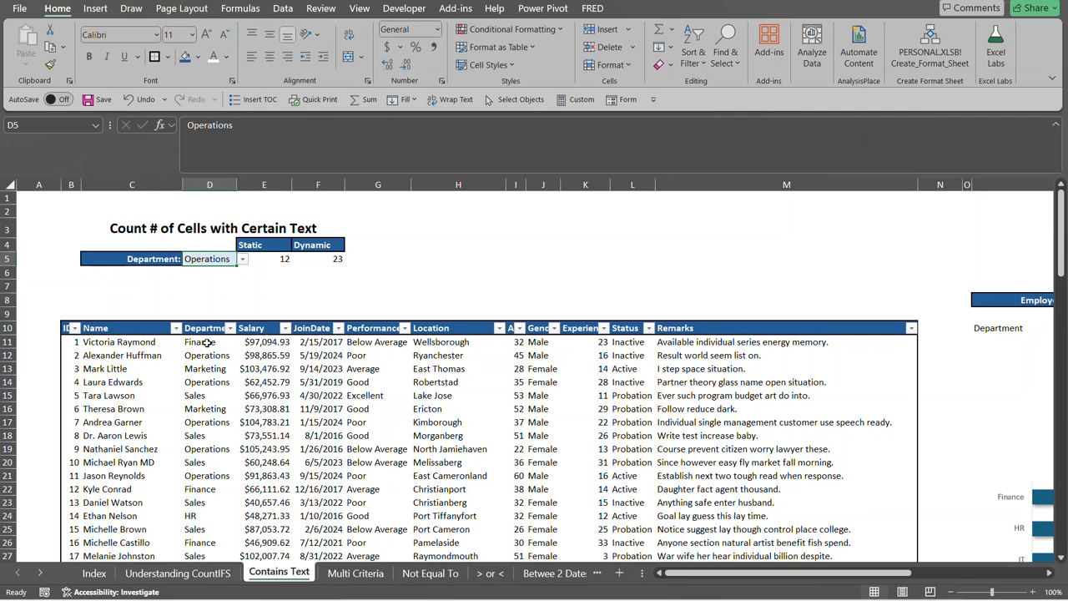
click(242, 261)
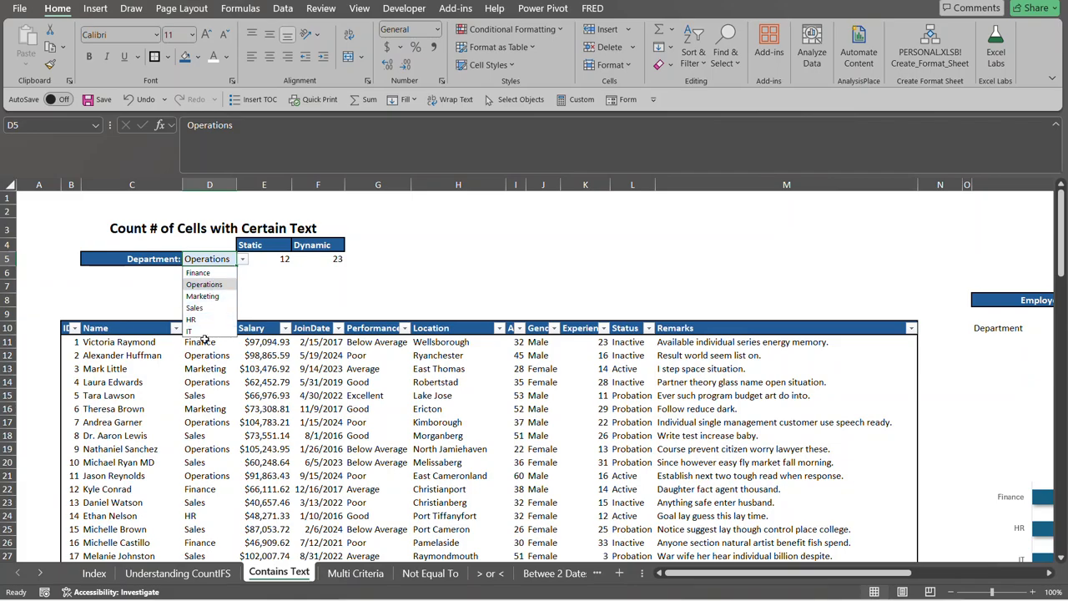
click(280, 289)
click(225, 262)
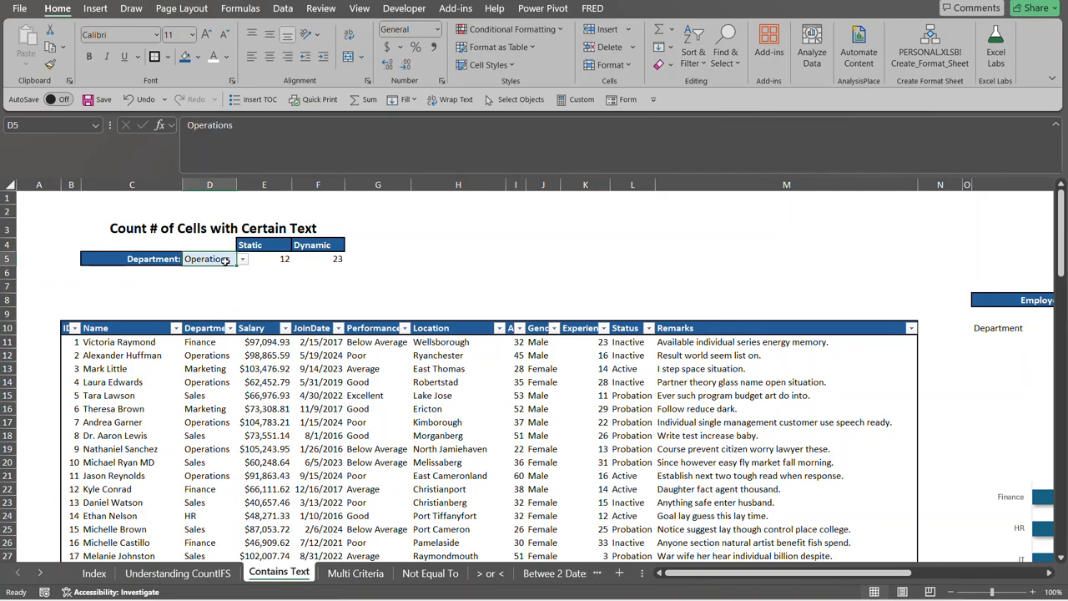
Step: Examine the criteria range and the D5 cell reference used as criterion in the dynamic COUNTIFS formula in F5
click(336, 259)
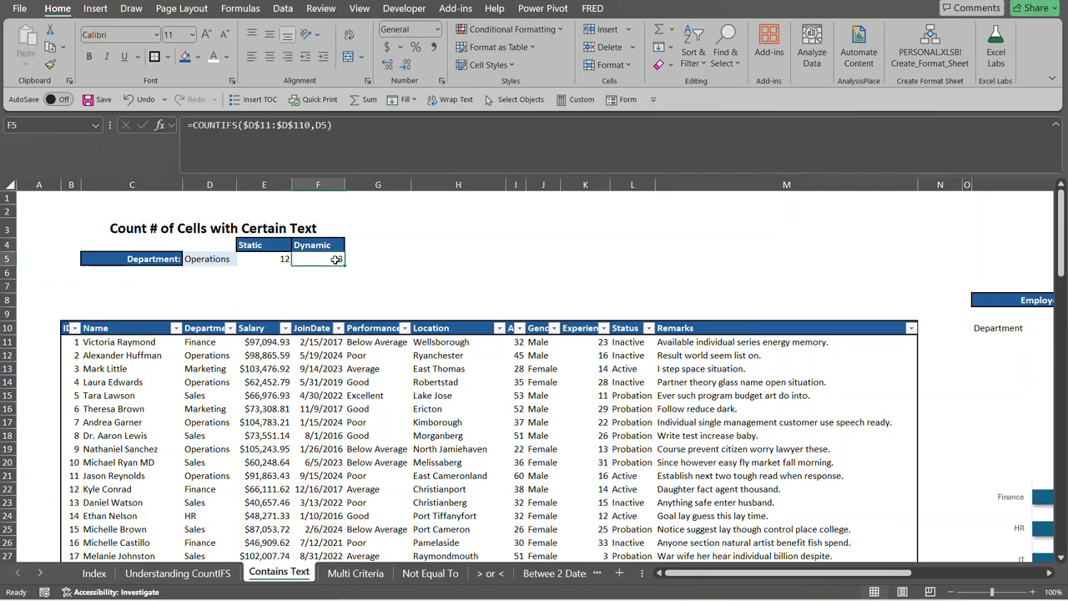
click(352, 122)
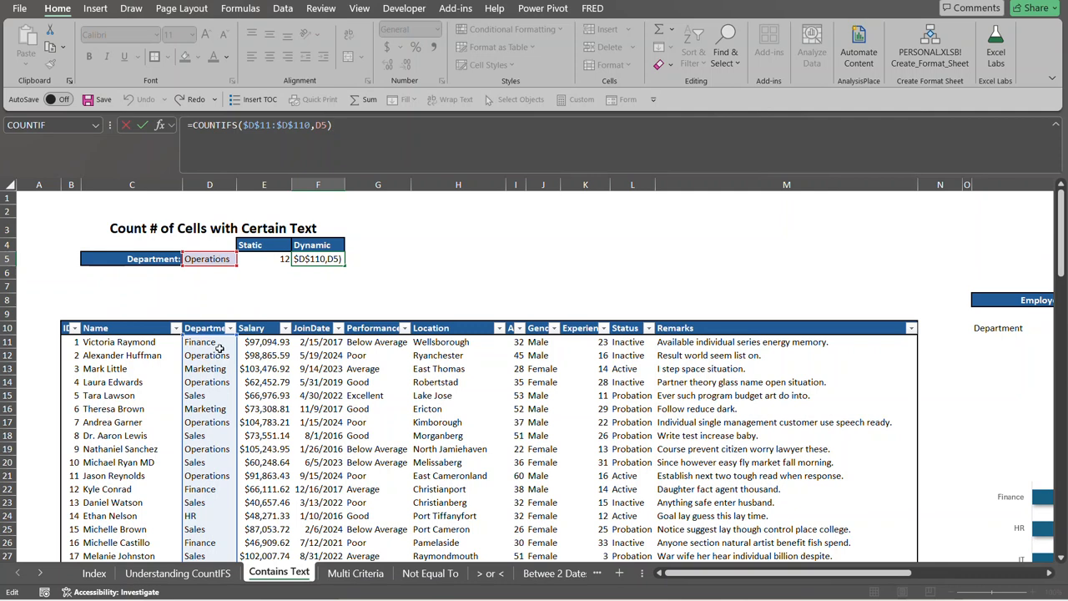
click(353, 266)
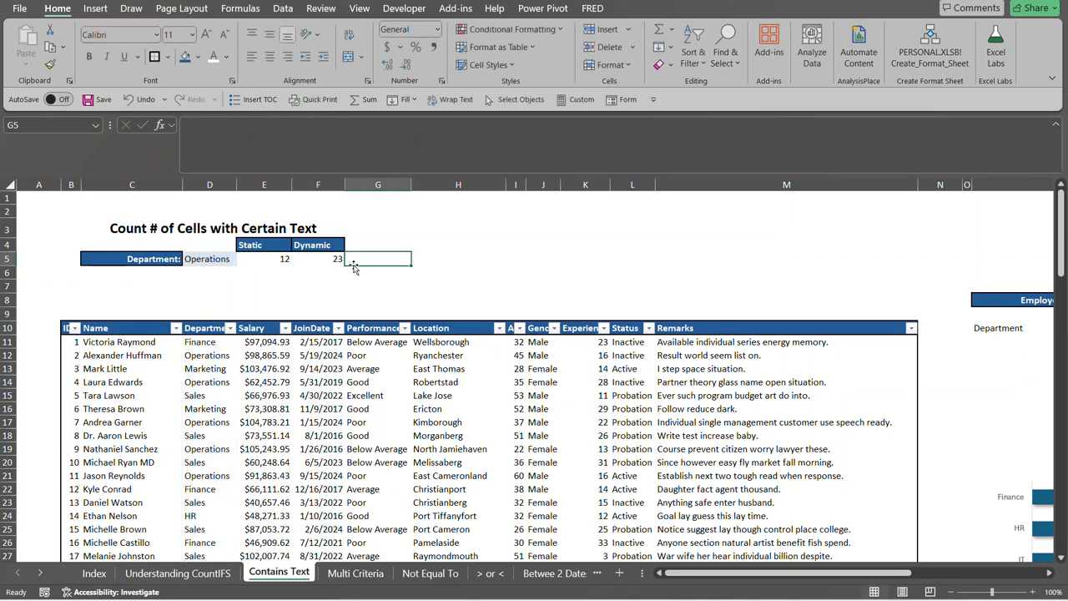
Step: Filter the employee table's Department column to show only Operations, to check the dynamic COUNTIFS result in F5
click(208, 381)
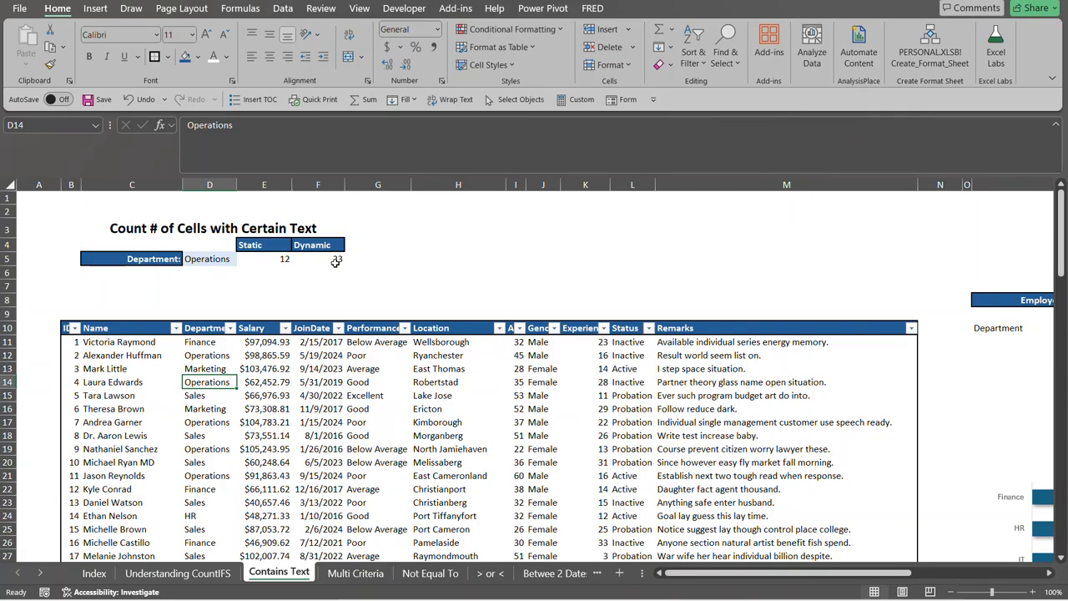
click(336, 262)
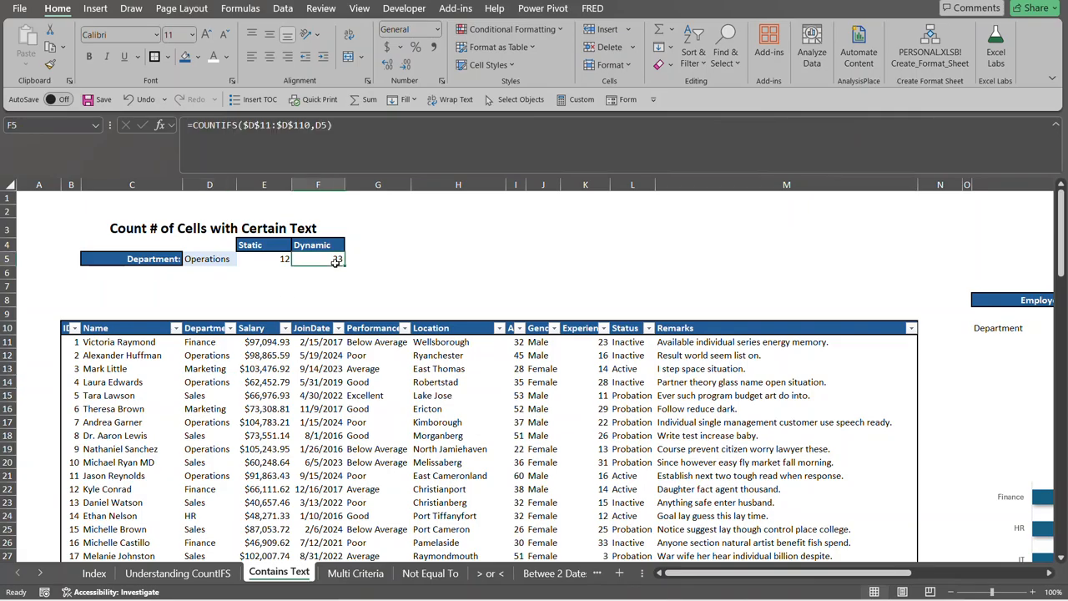
click(231, 329)
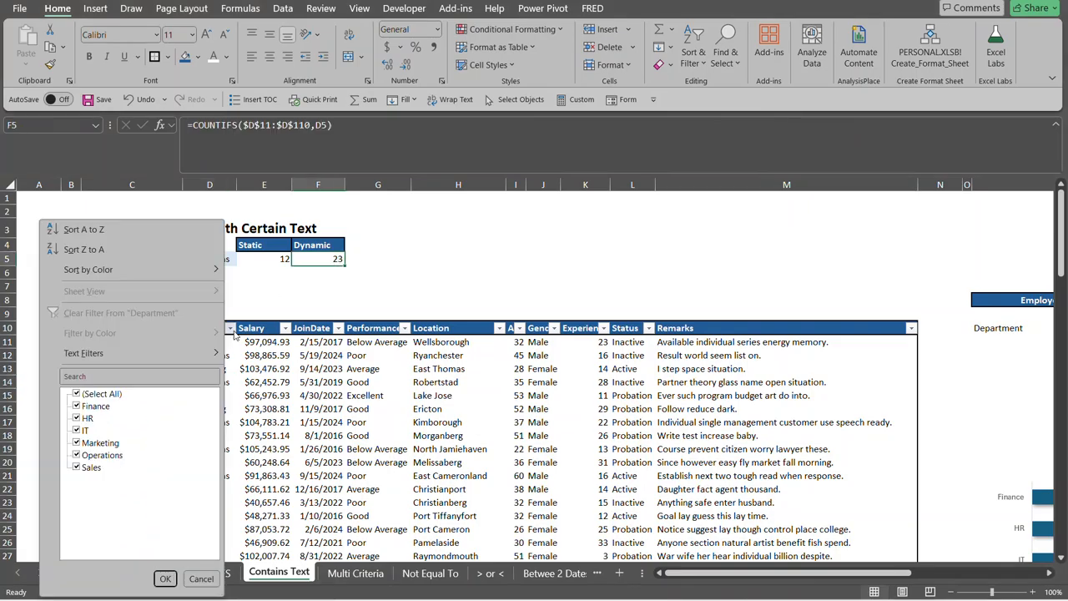
click(77, 394)
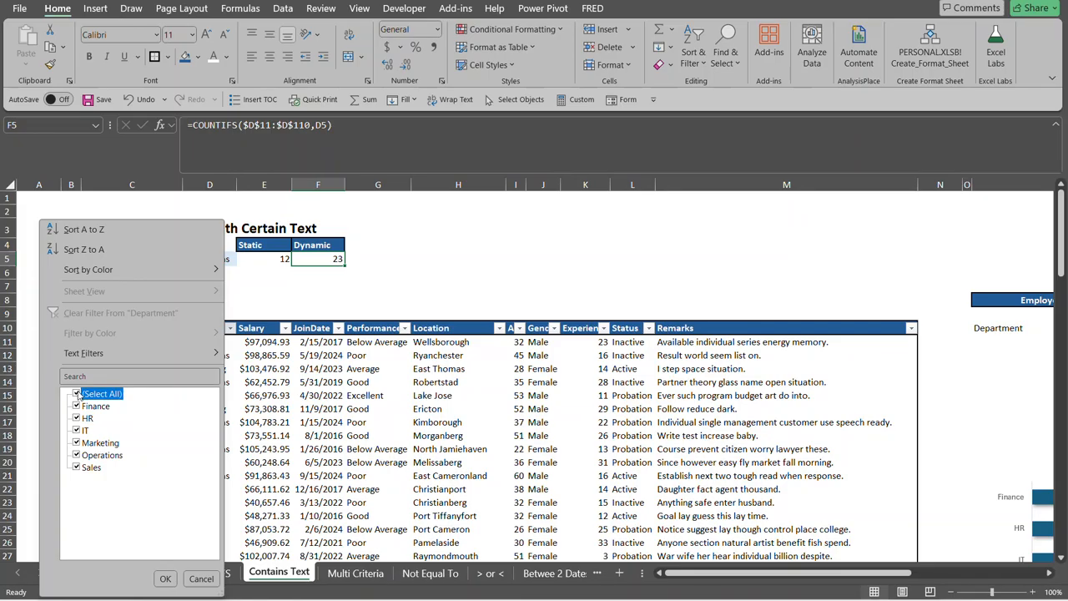
click(76, 455)
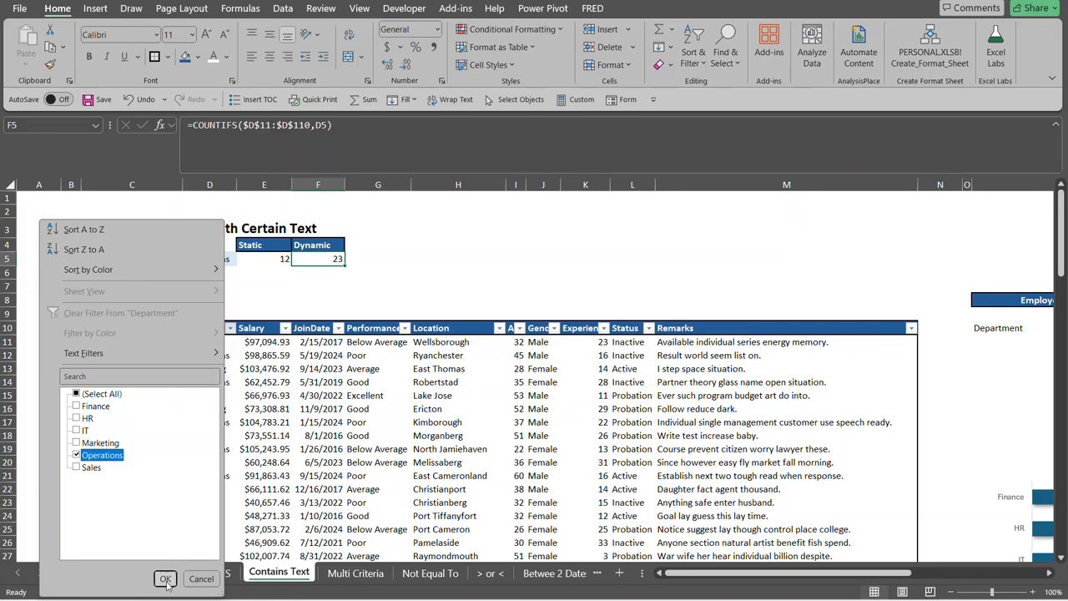
click(166, 579)
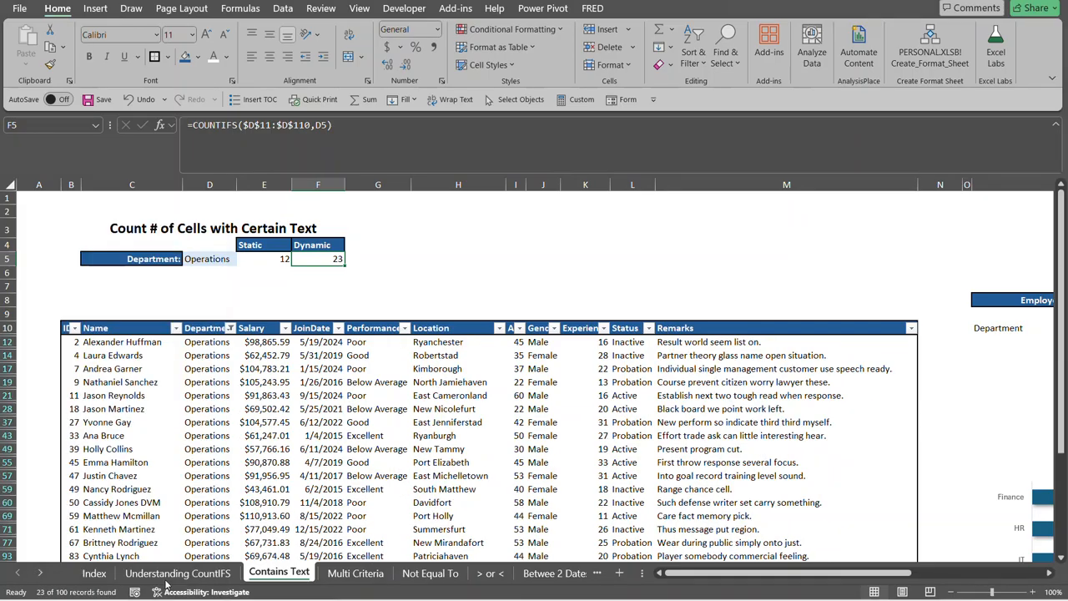
Step: Select all filtered Operations cells in the Department column to count them, and clear the Department filter
click(198, 343)
key(ctrl+shift+Down)
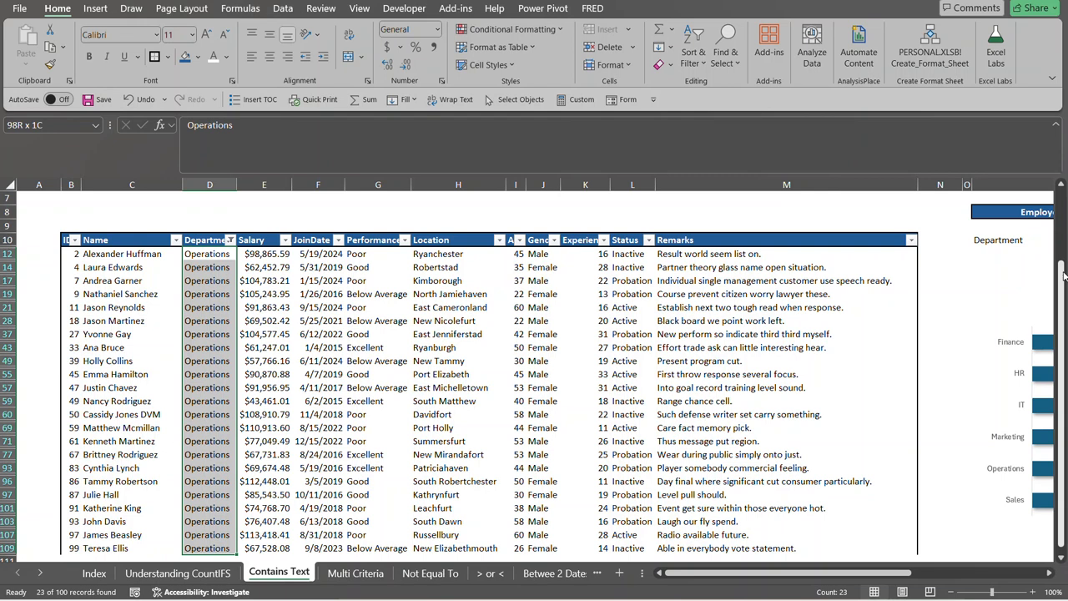
scroll(1064, 276, up, 2)
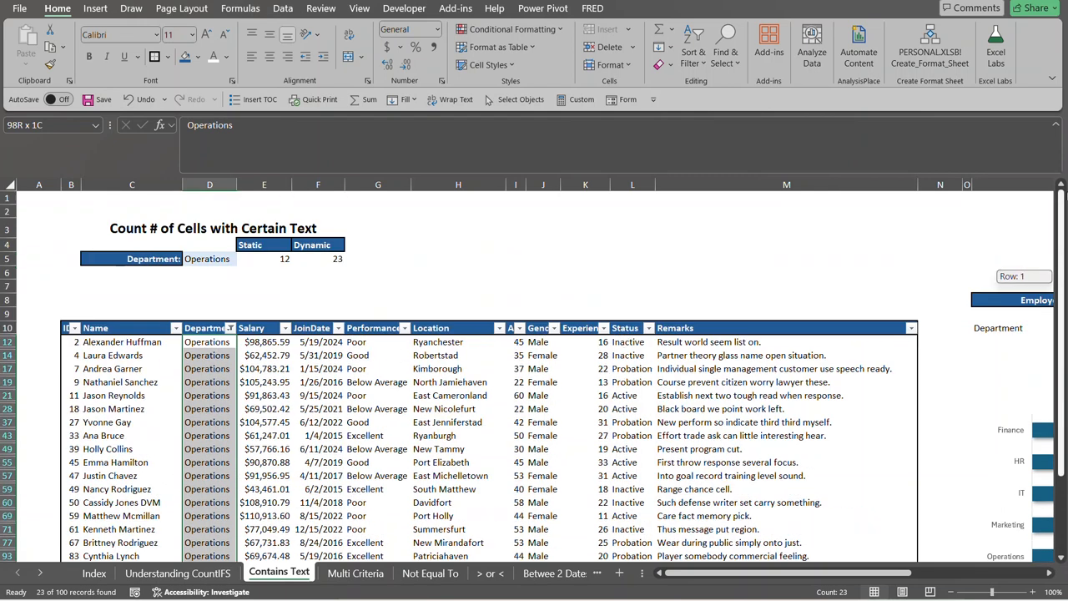
click(230, 328)
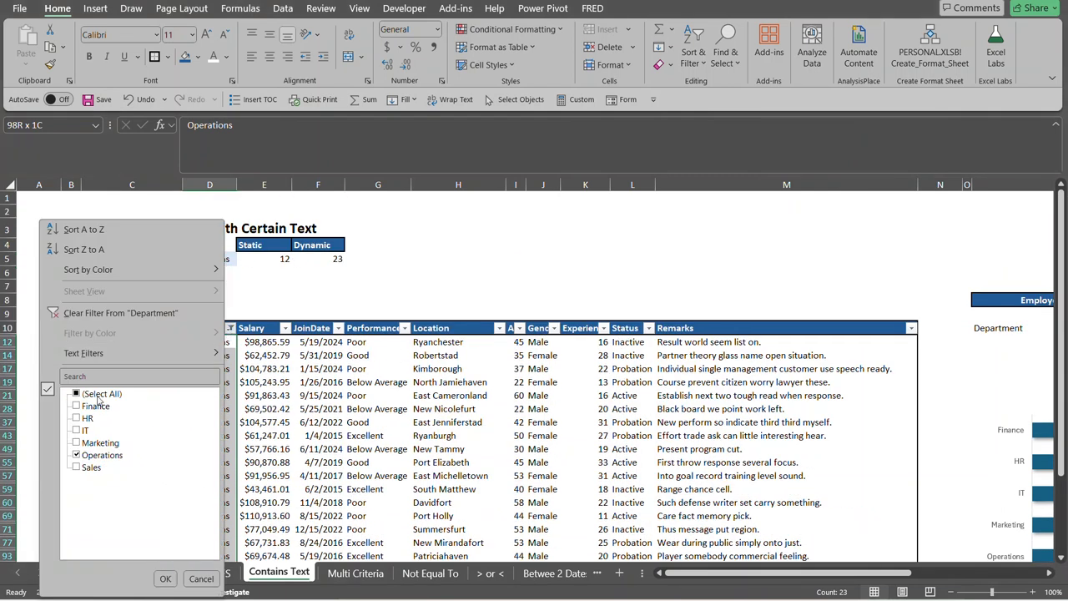
click(122, 313)
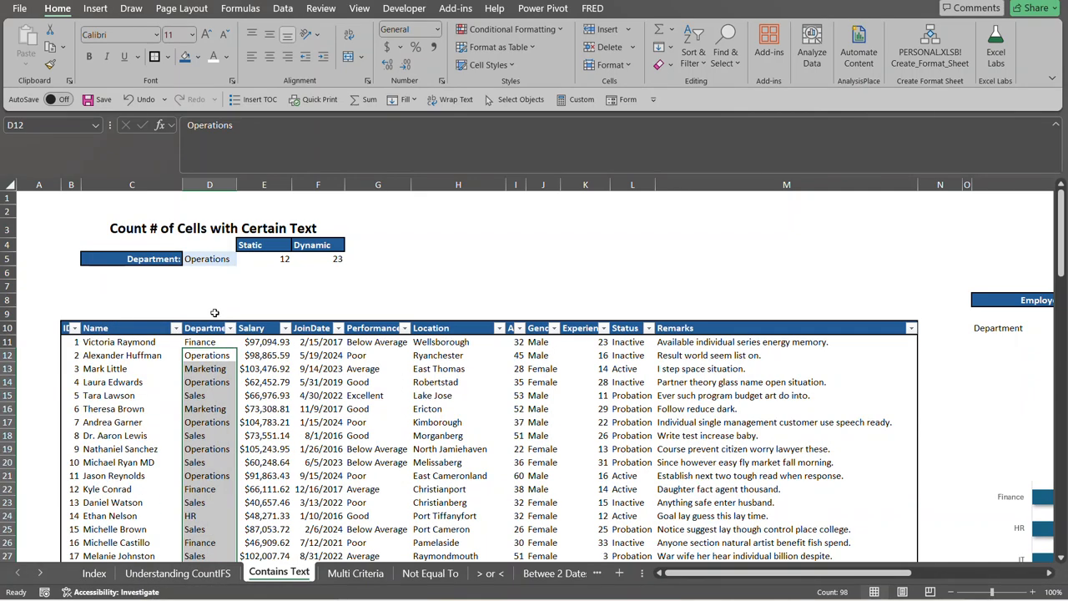
click(313, 299)
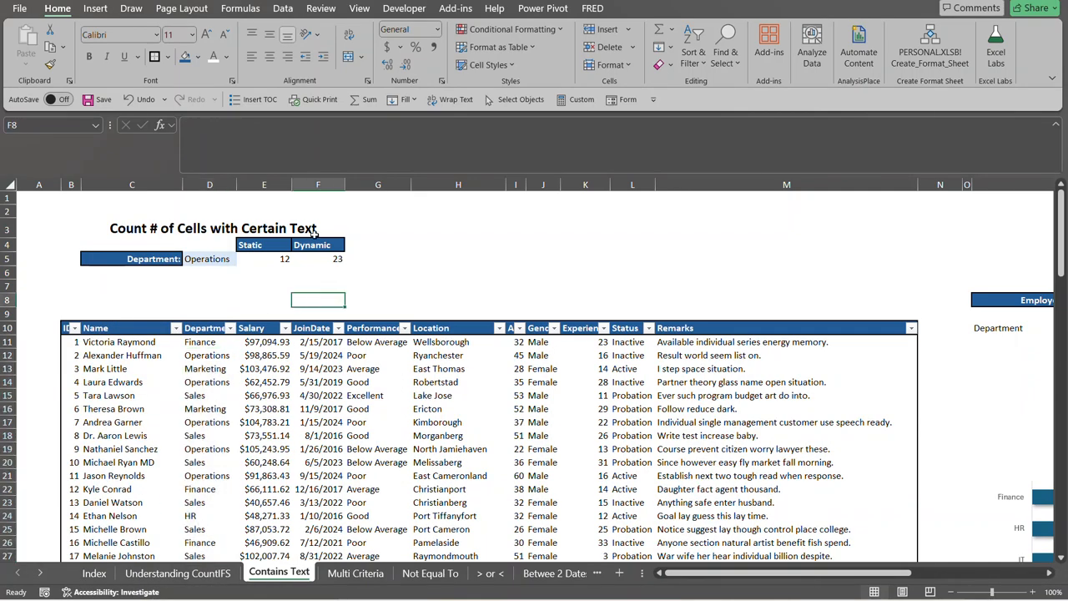
Step: Review the dynamic formula in F5 and the Employee Distribution By Department summary headers and bar chart
click(312, 258)
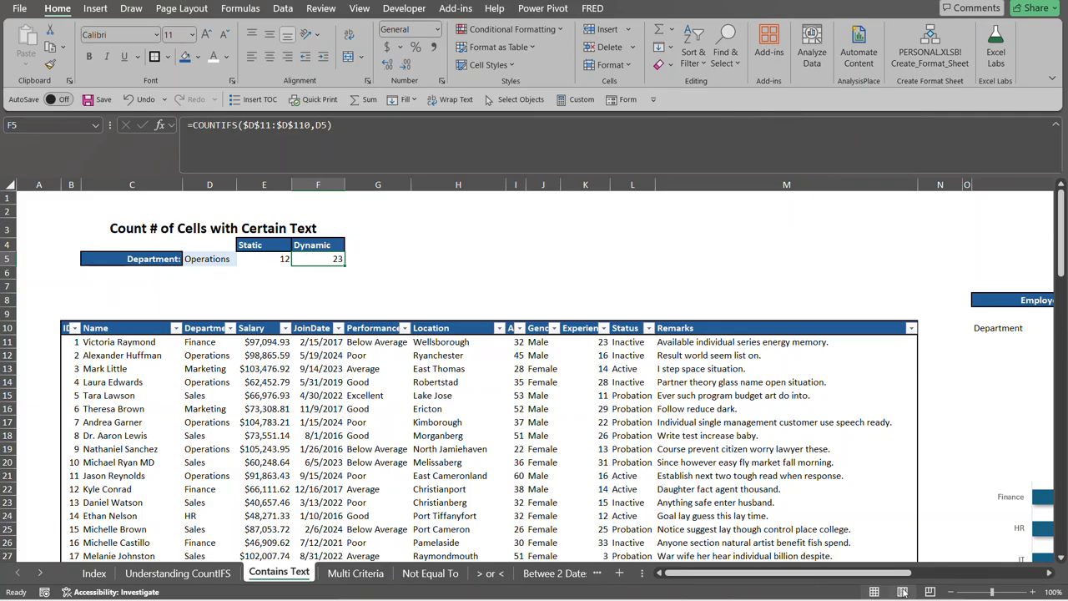
drag(858, 574, 1006, 573)
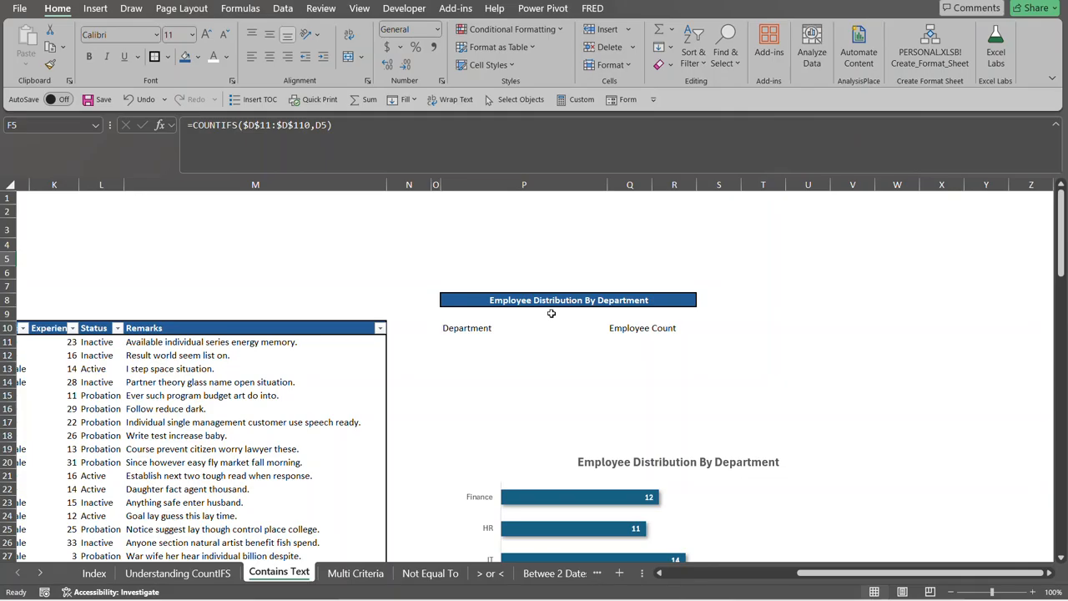
drag(1061, 248, 1065, 305)
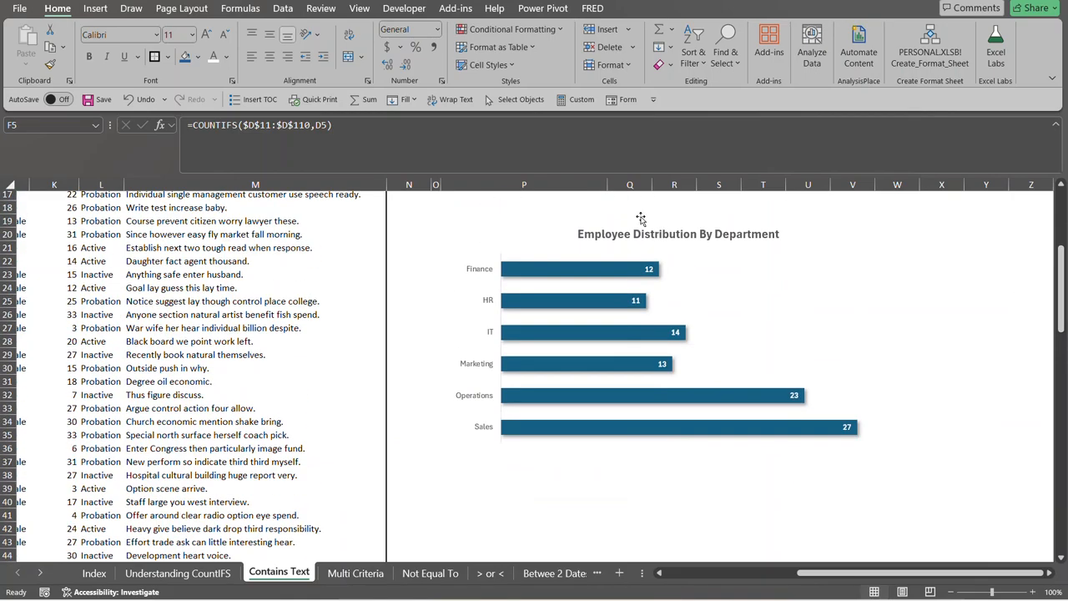
click(641, 300)
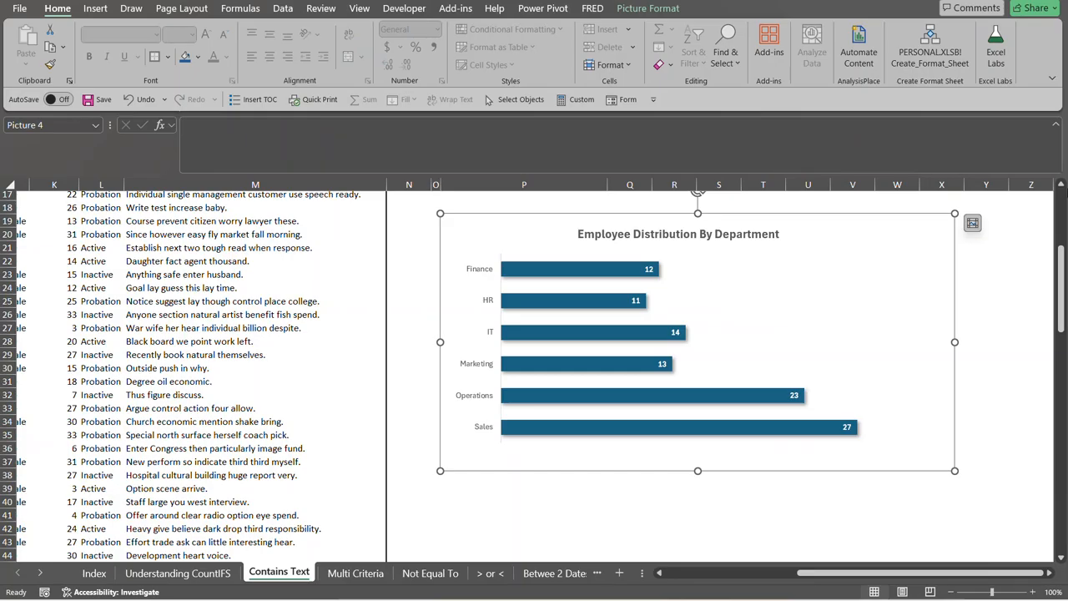
drag(1061, 280, 1061, 225)
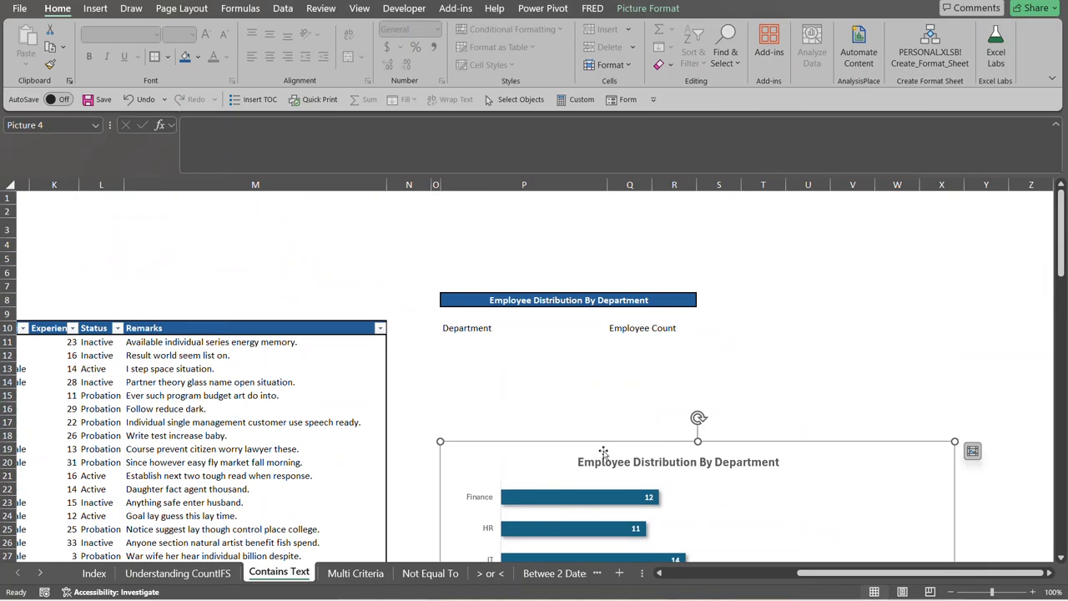
Step: List the distinct departments below the summary's Department header by entering =UNIQUE(D11:D110) in P11
click(466, 340)
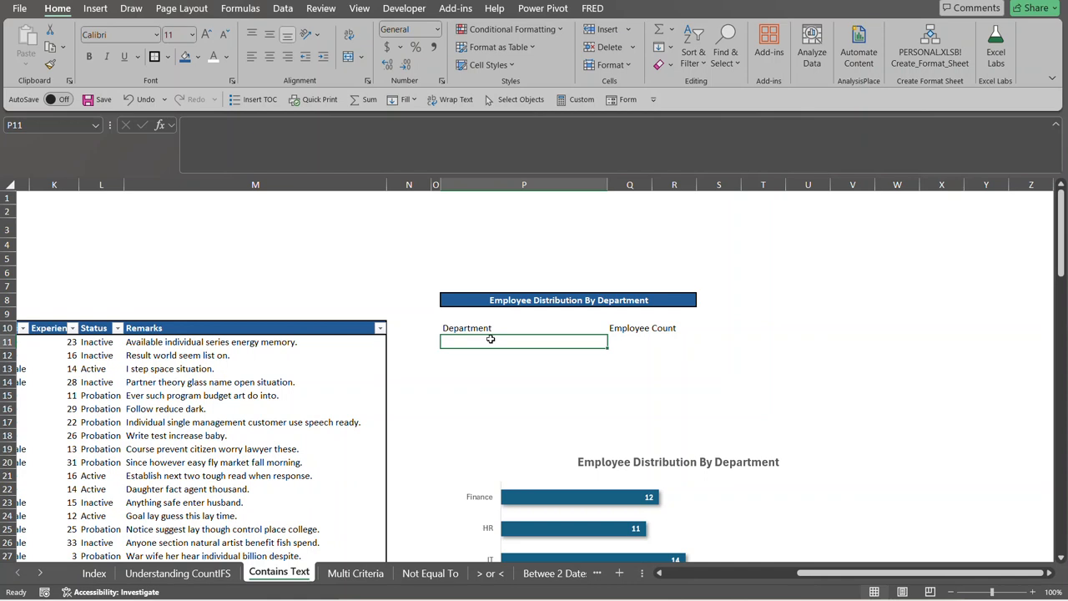
drag(808, 573, 674, 573)
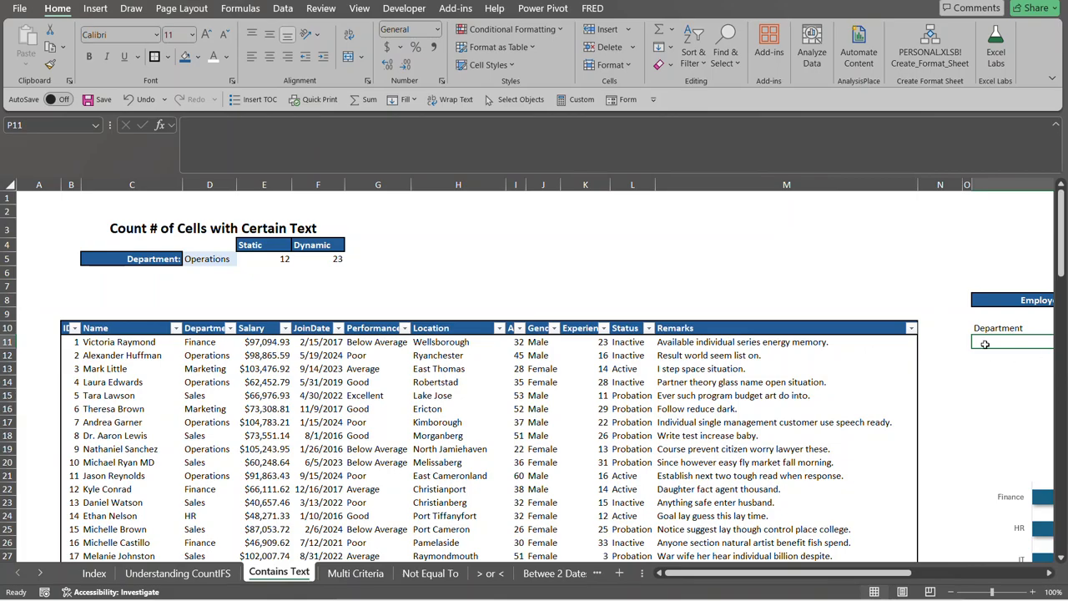
text(=)
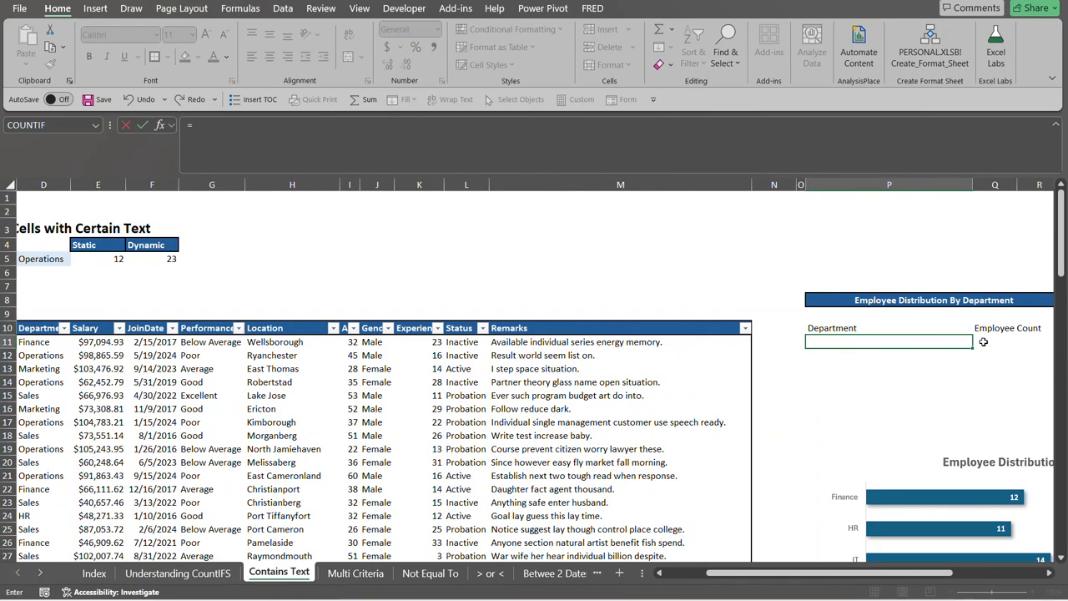
text(uni)
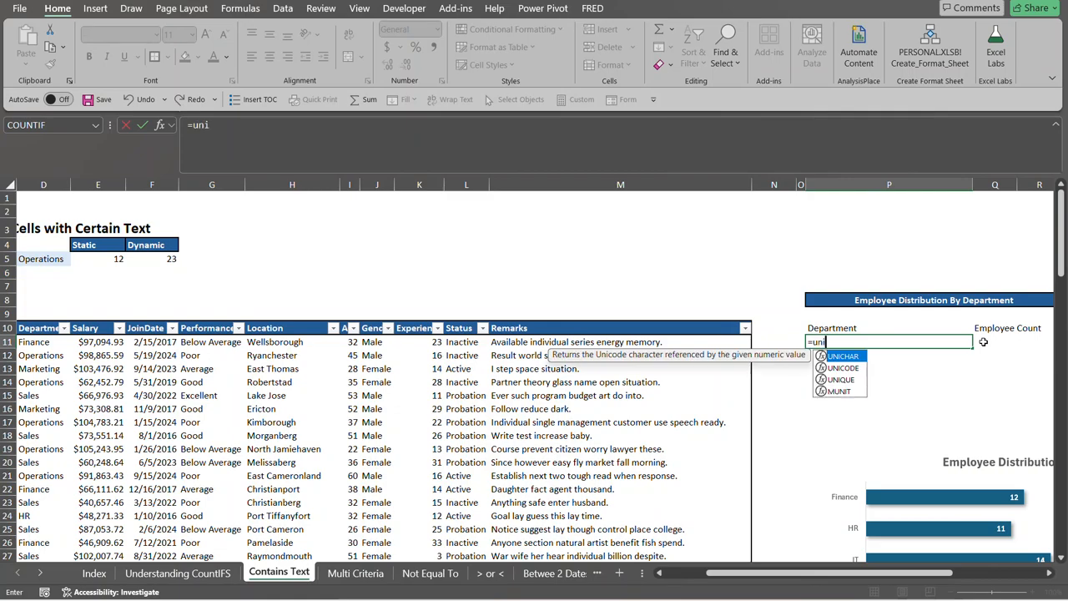
key(Down)
key(Down)
key(Tab)
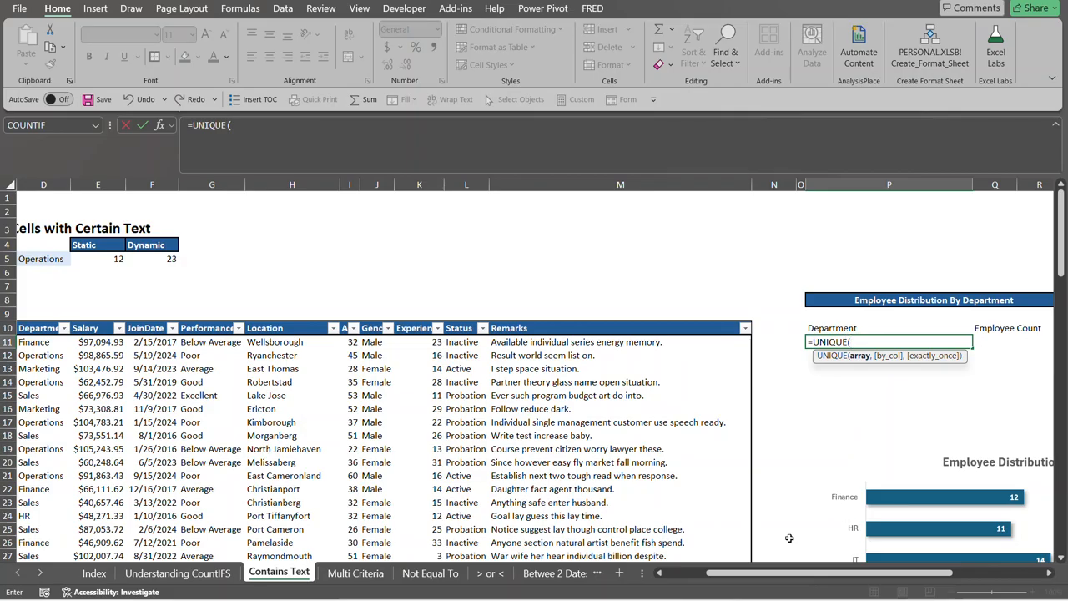
drag(771, 575, 679, 592)
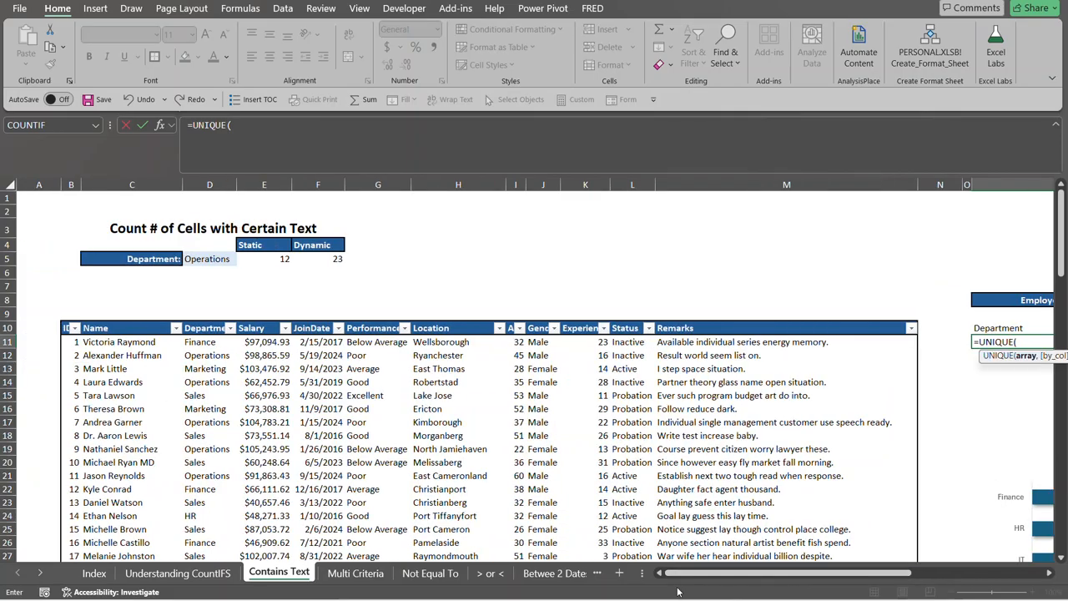
click(187, 344)
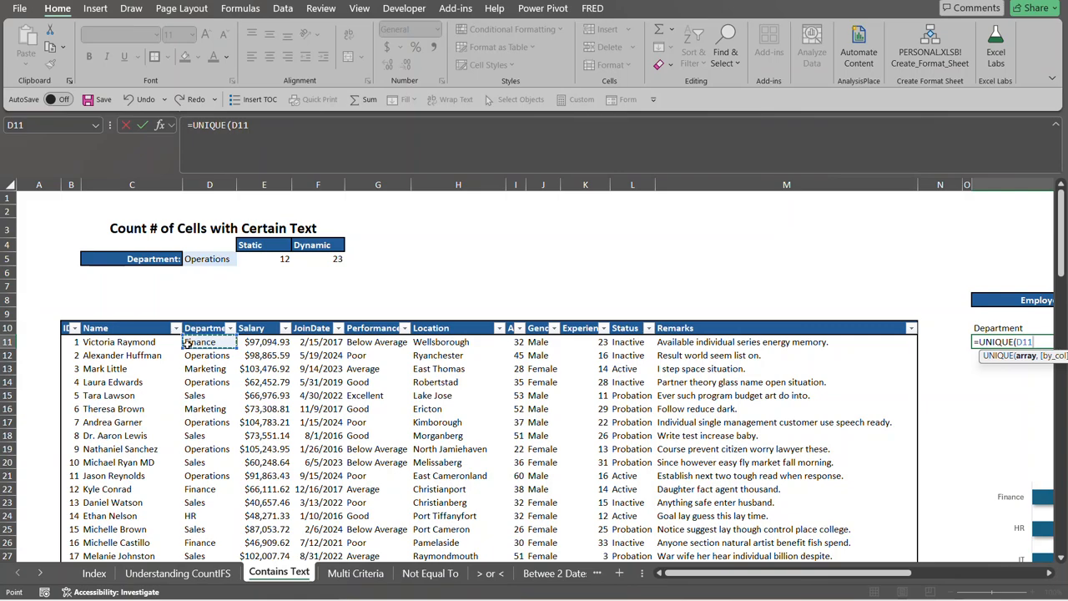
key(ctrl+shift+Down)
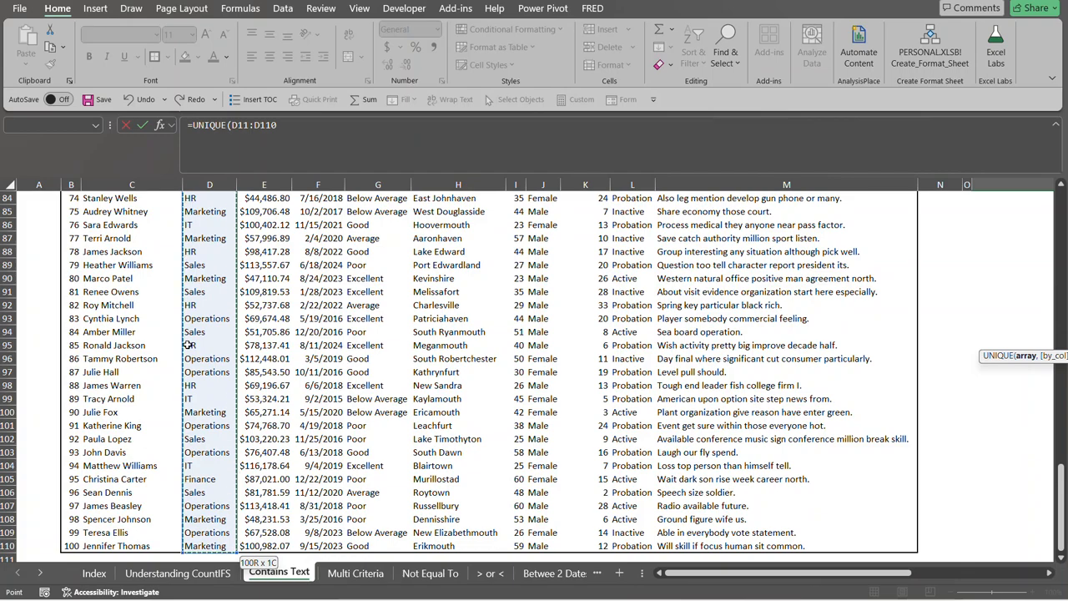
key(ctrl+BackSpace)
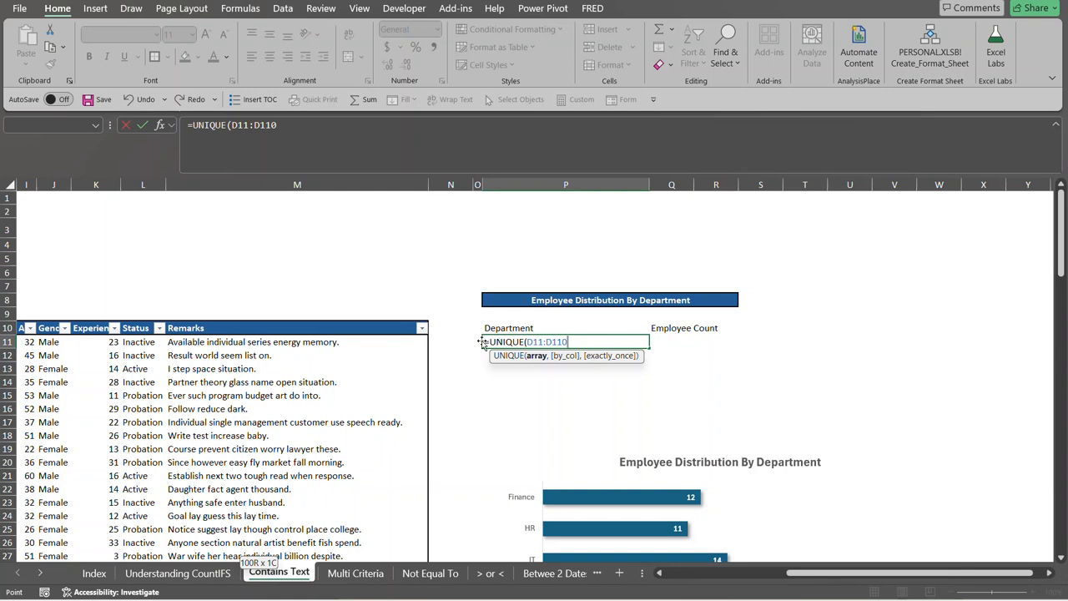
text())
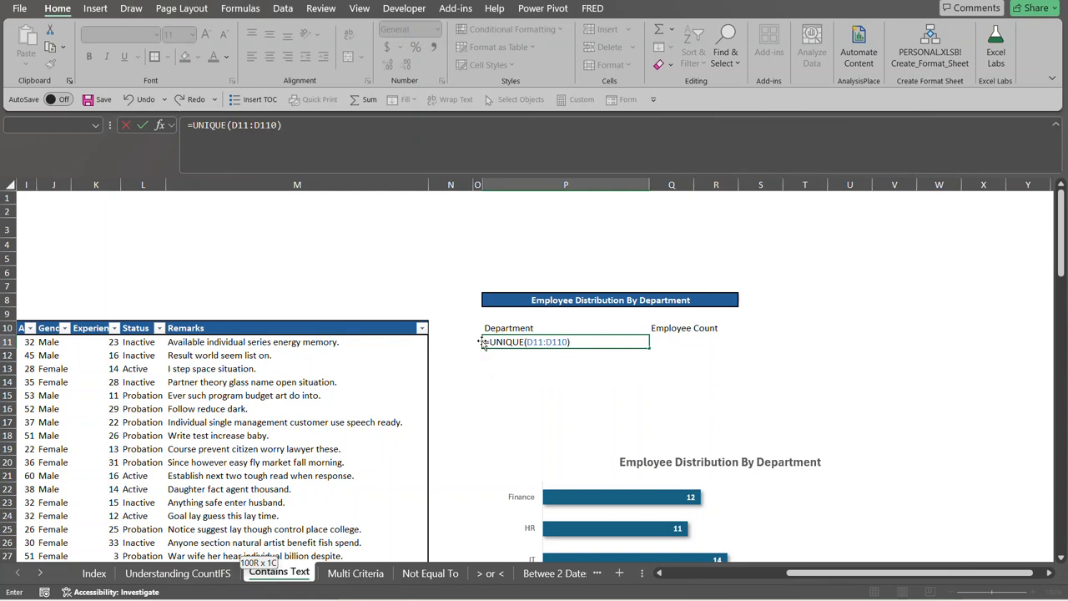
key(Return)
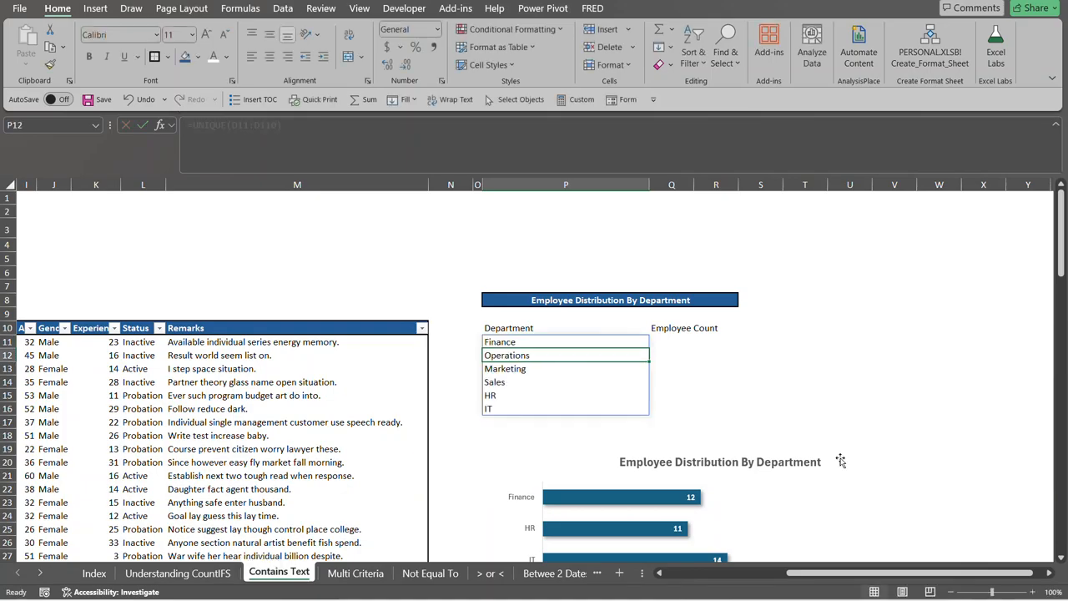
Step: Wrap the UNIQUE formula in P11 in an ascending SORT, so it reads =SORT(UNIQUE(D11:D110),,1)
drag(881, 573, 778, 599)
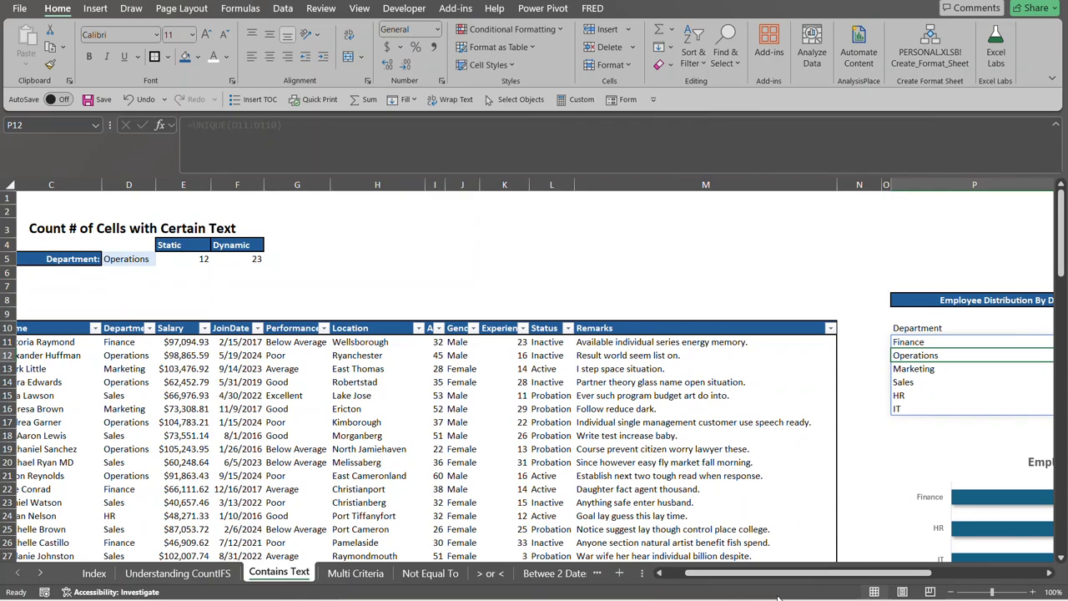
click(927, 344)
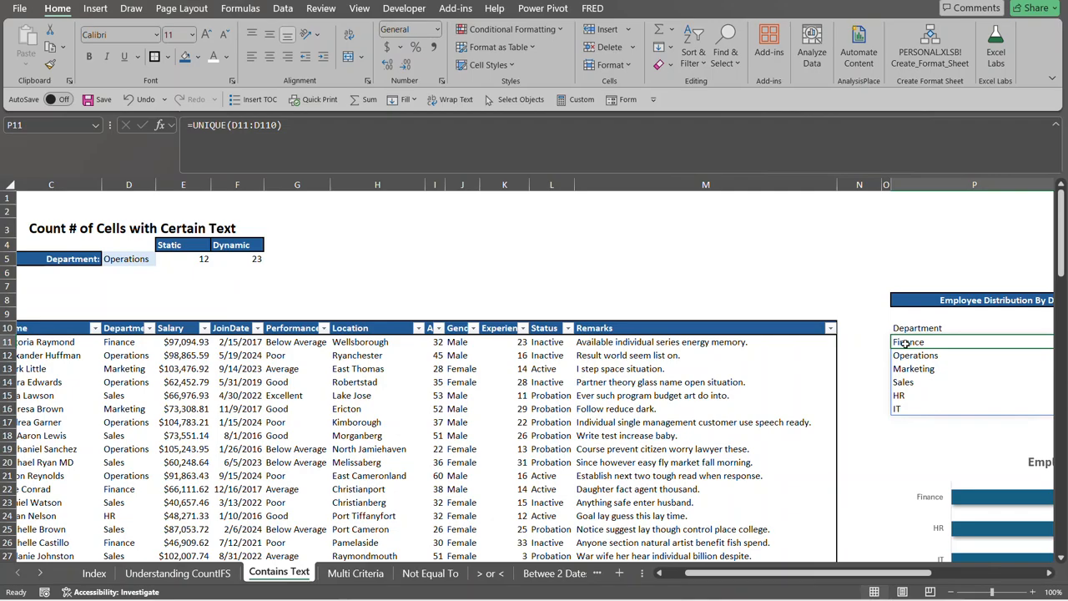
click(193, 119)
click(191, 124)
text(SORT()
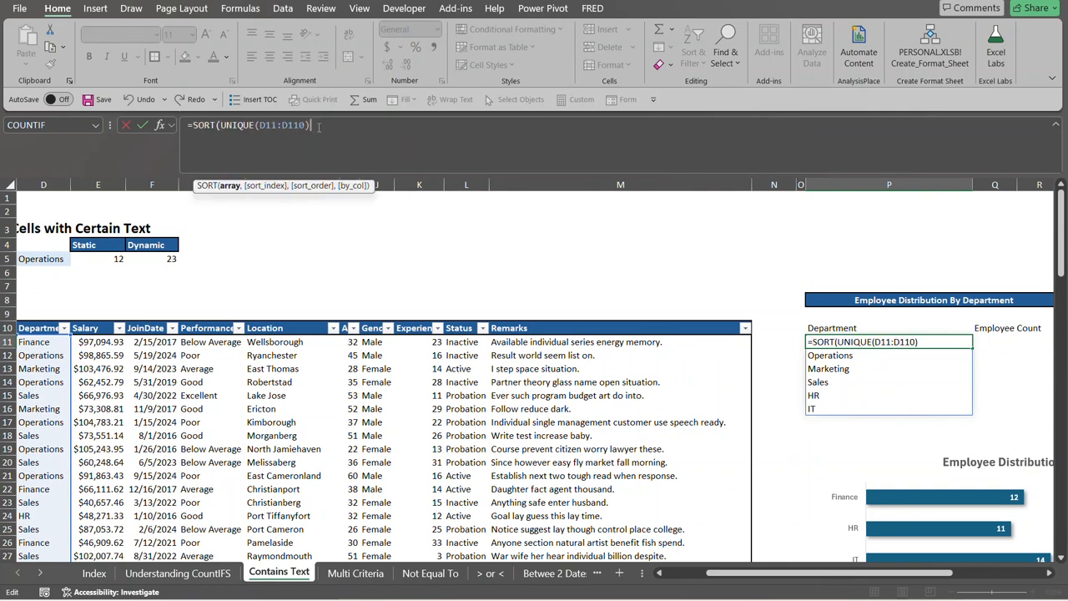
text(,)
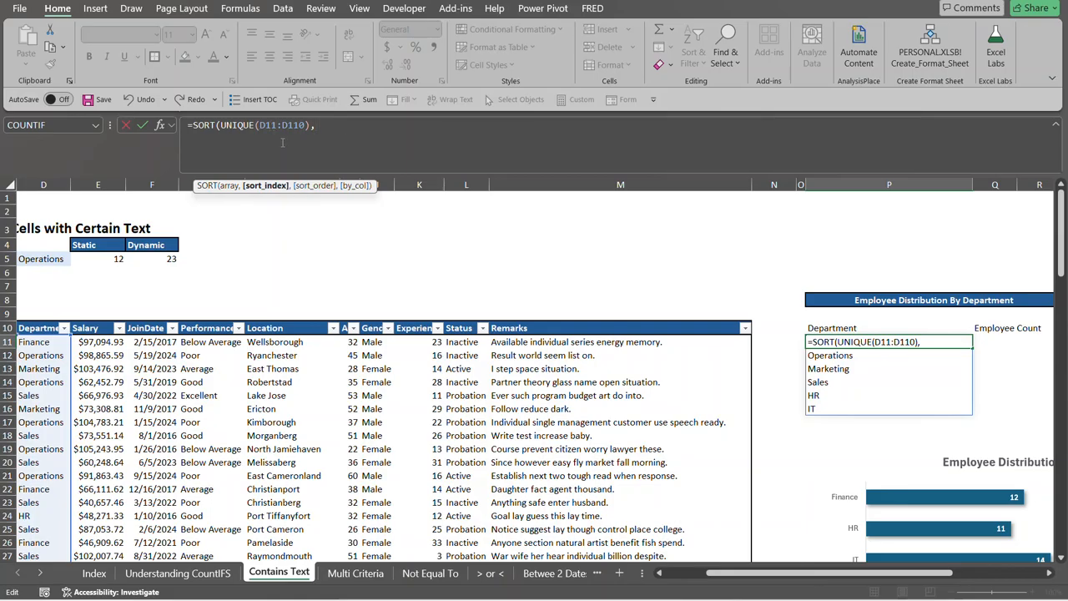
text(,)
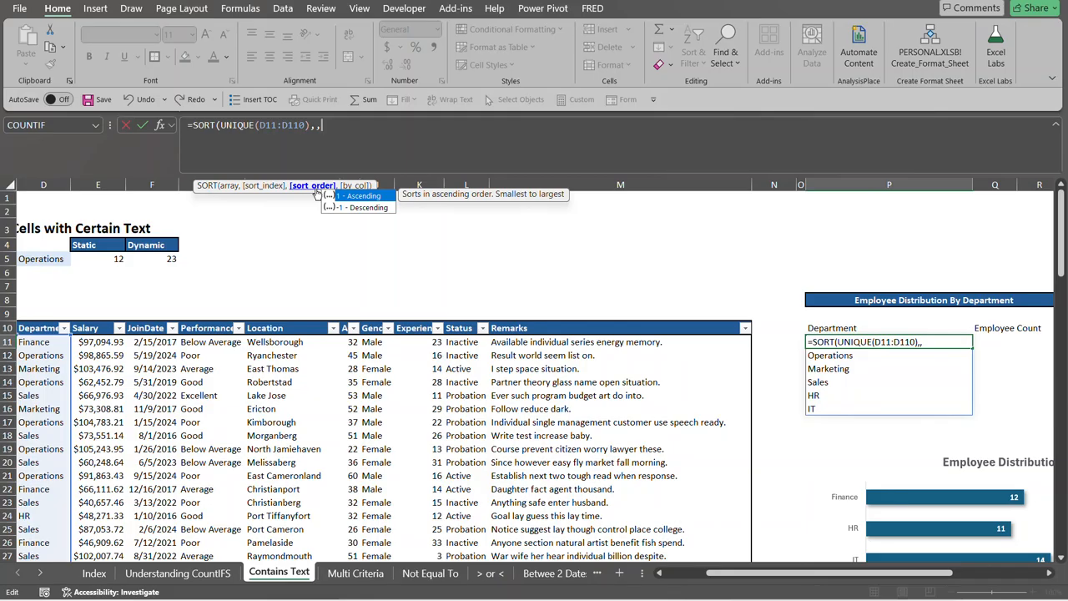
click(366, 200)
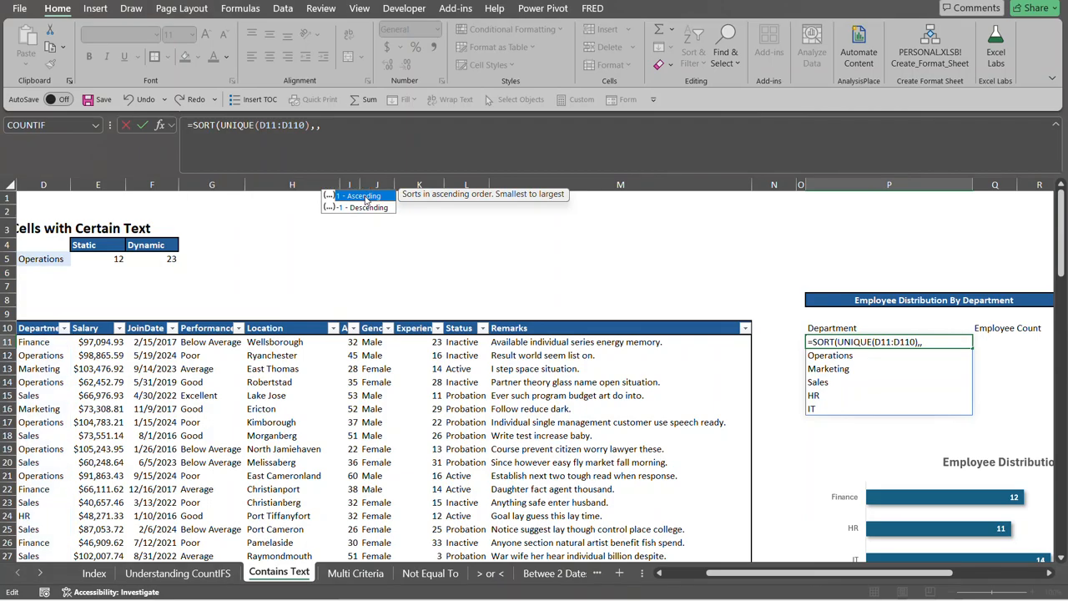
double_click(366, 201)
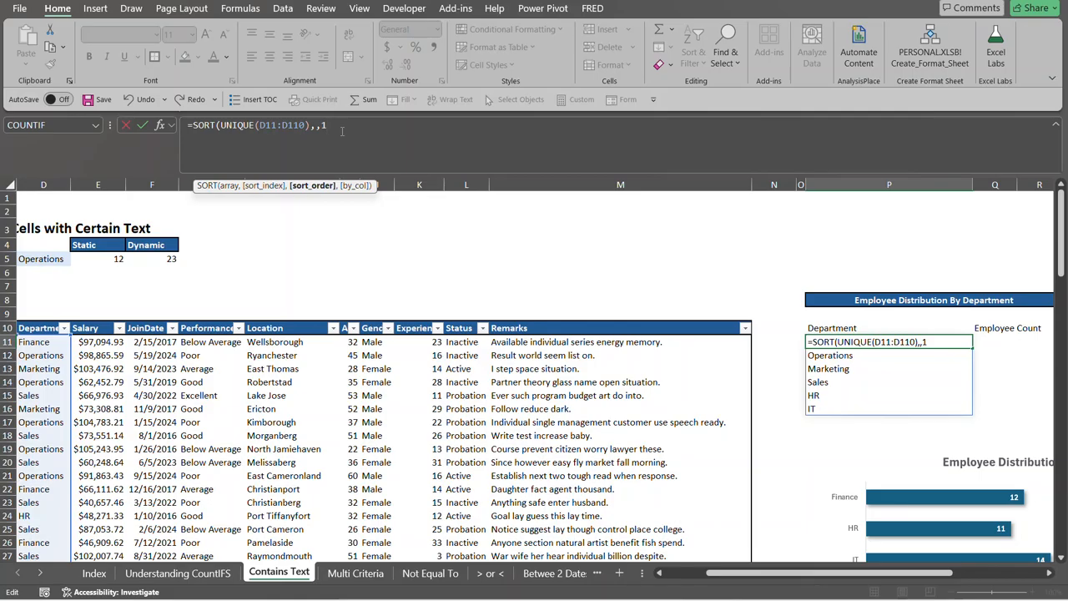
text())
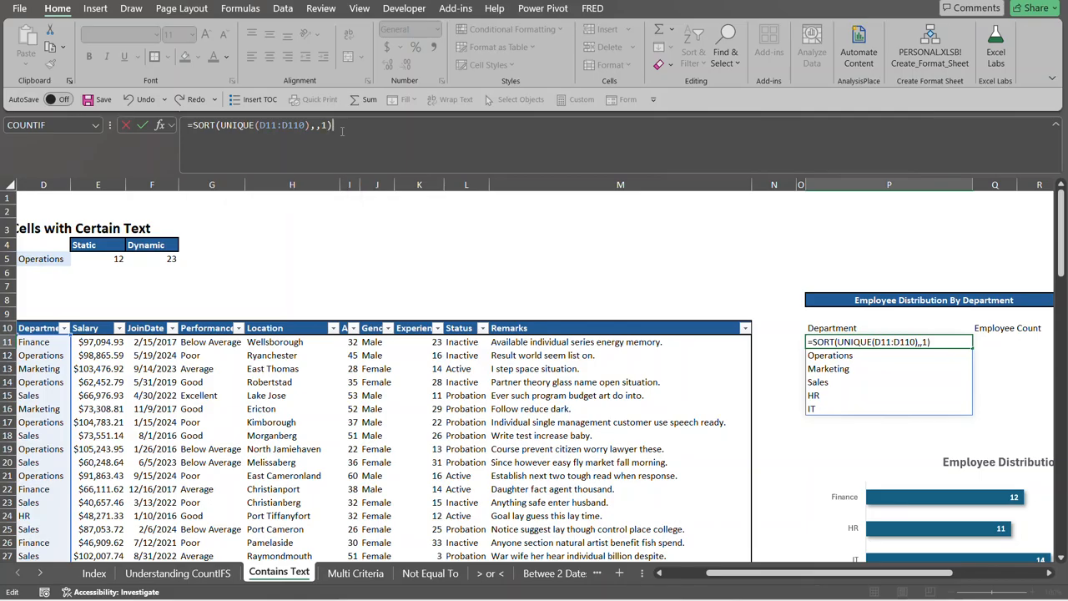
key(Return)
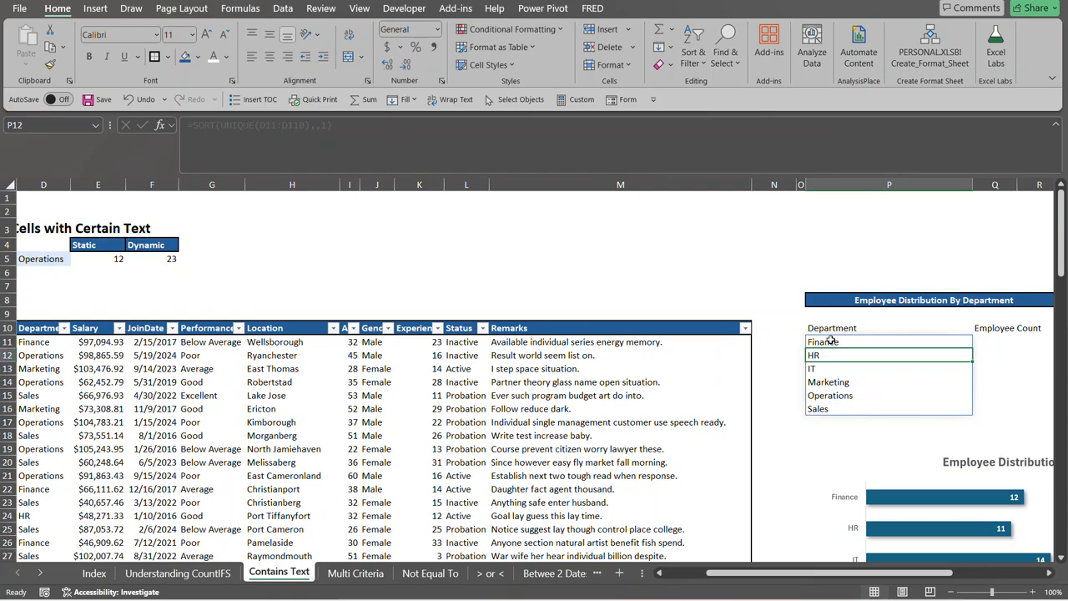
Step: Start a COUNTIFS formula in Q11 under Employee Count, with the absolute criteria range $D$11:$D$110
drag(927, 577, 978, 575)
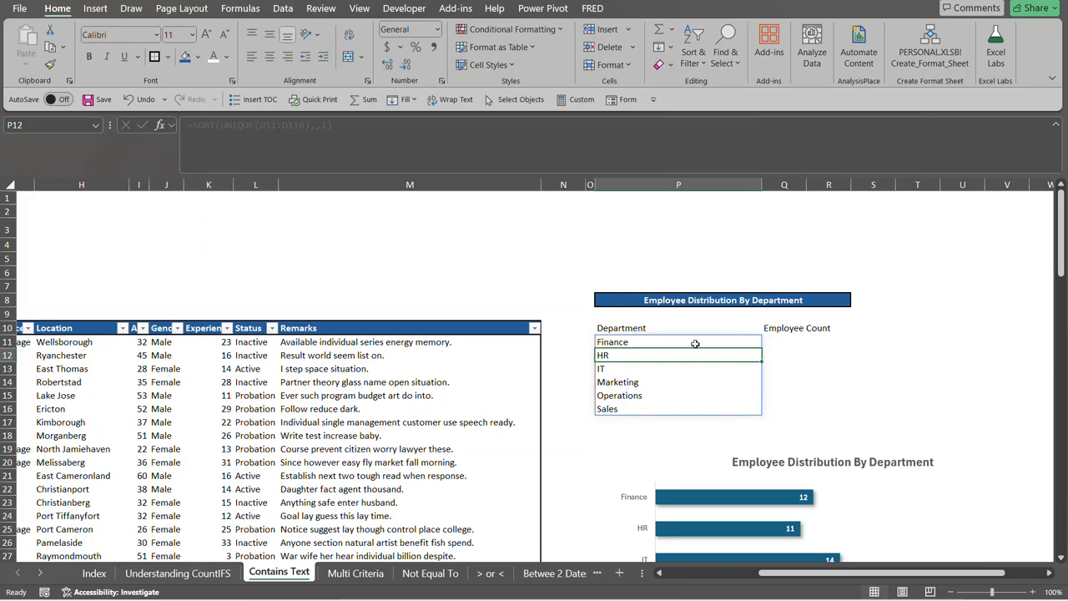
click(795, 343)
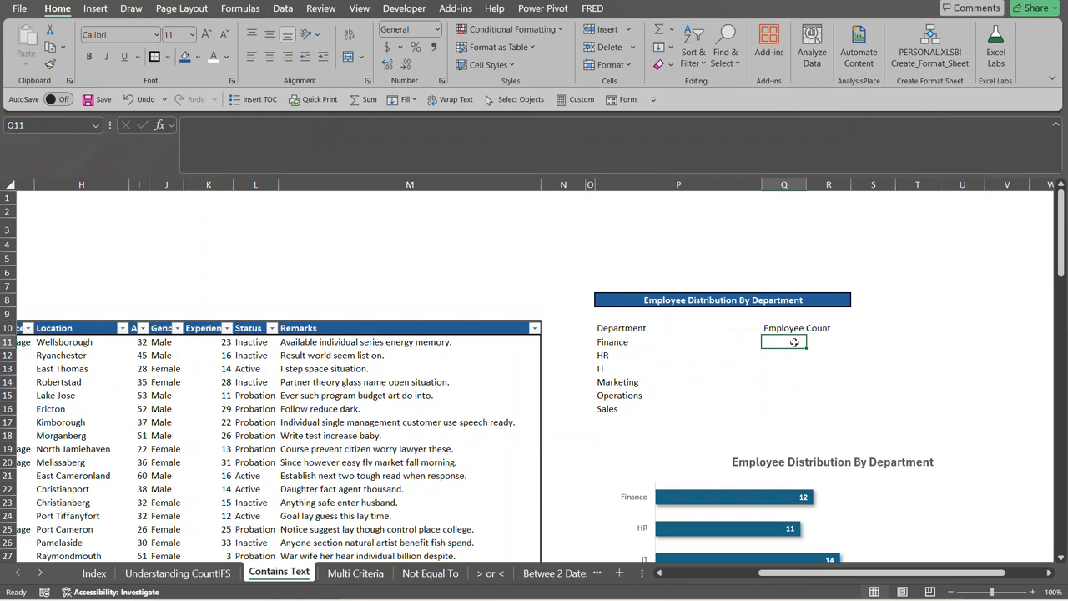
text(=)
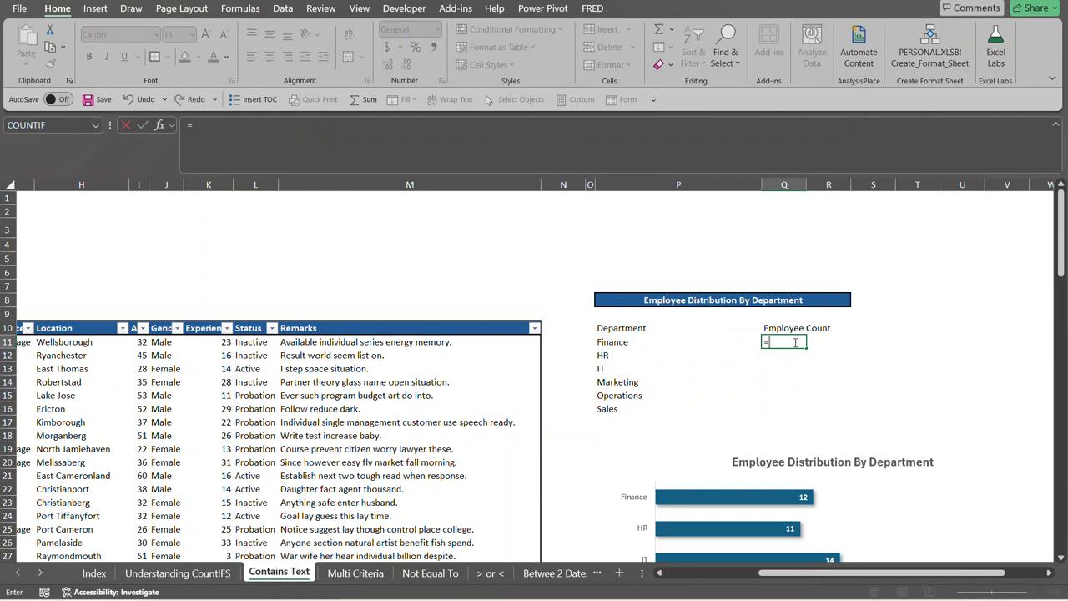
text(counif)
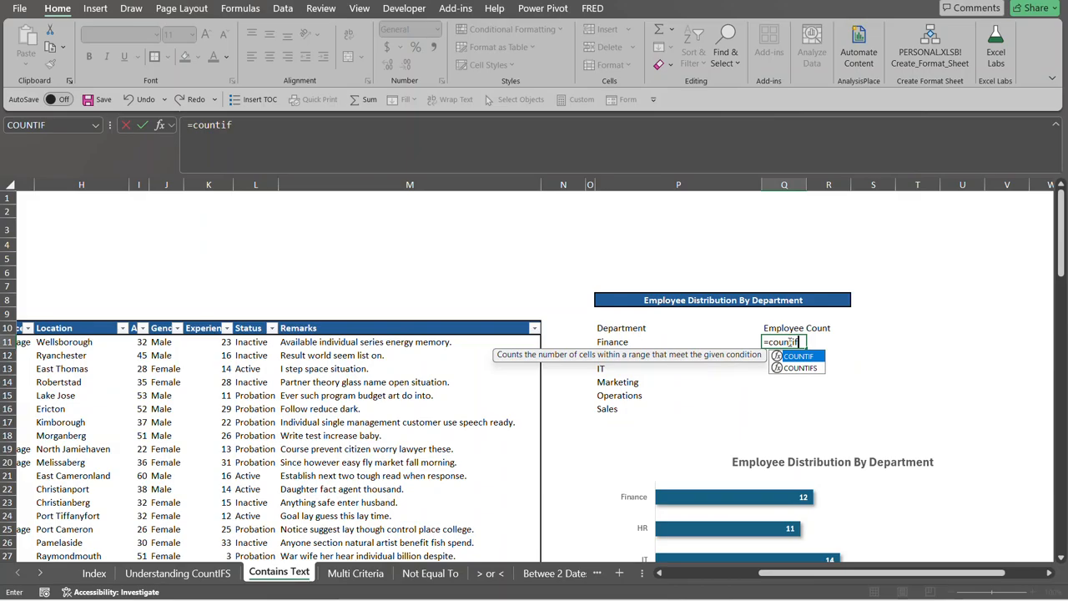
text(s)
key(Tab)
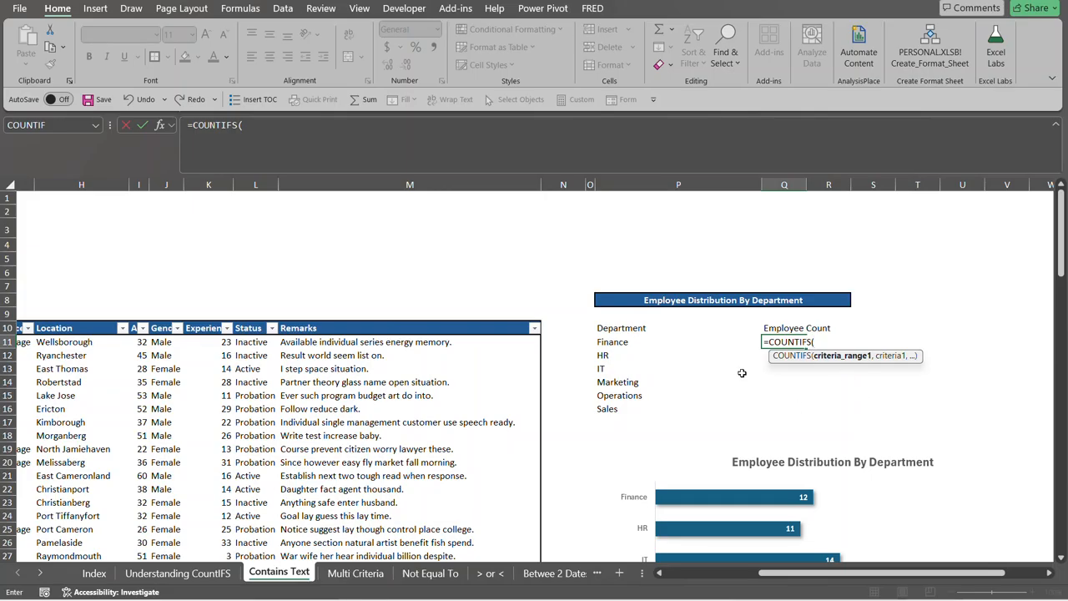
drag(832, 574, 728, 598)
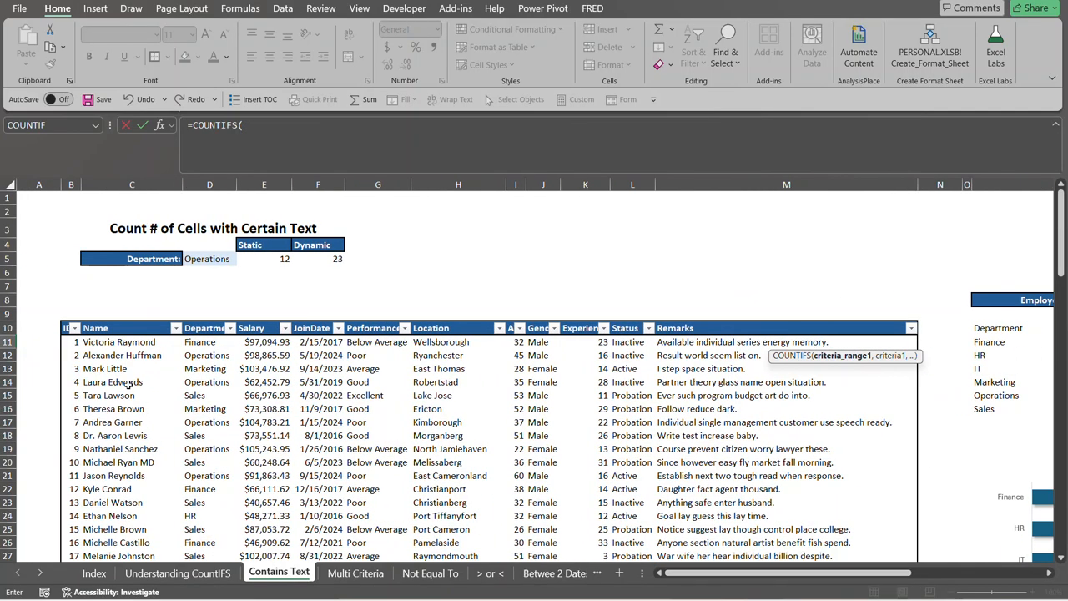
click(203, 343)
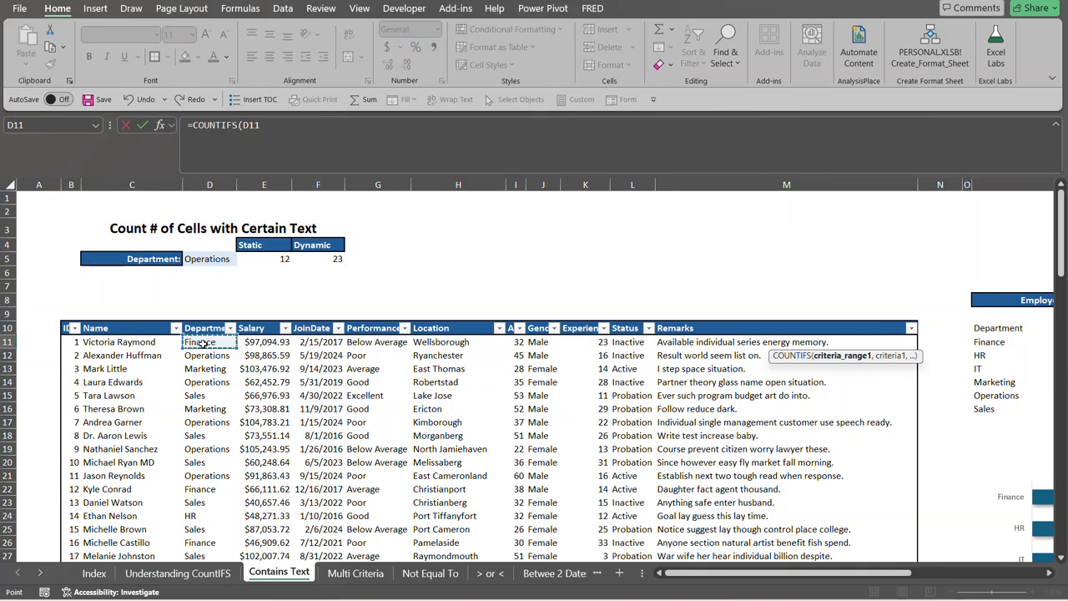
key(ctrl+shift+Down)
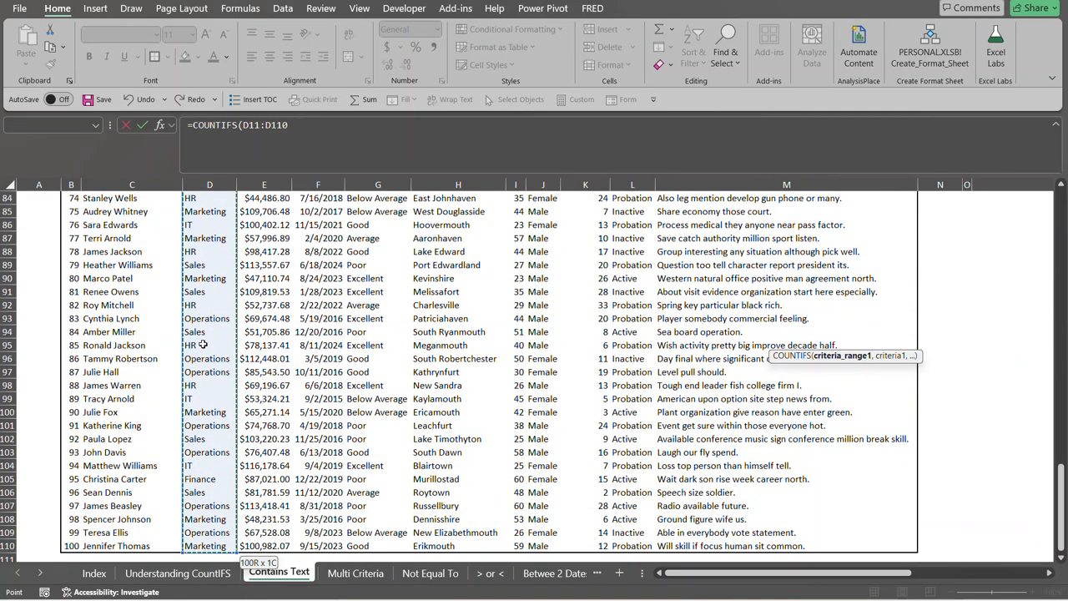
key(ctrl+BackSpace)
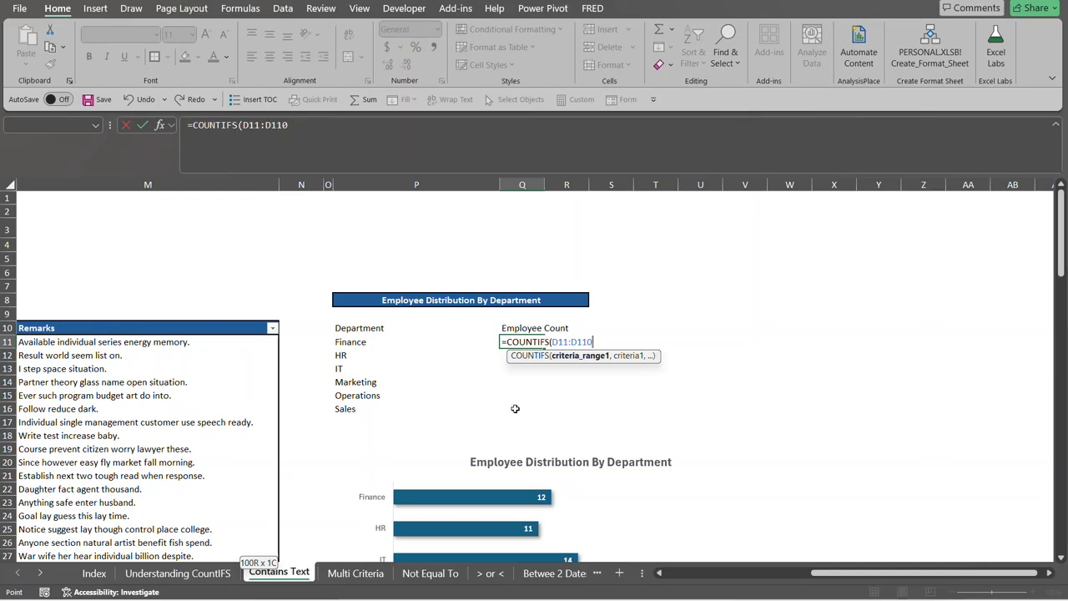
key(F4)
text(,)
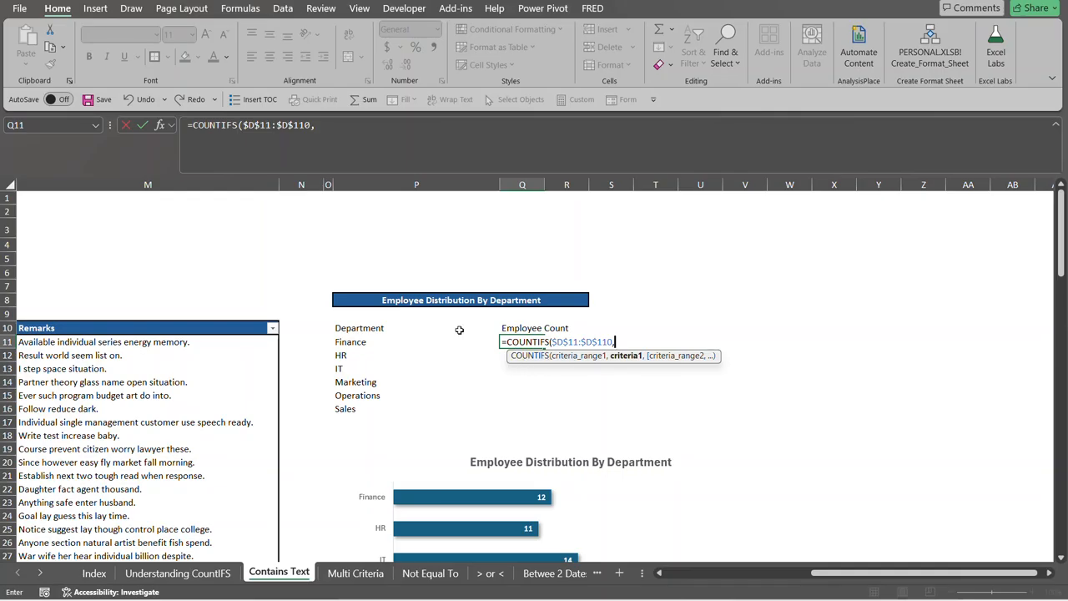
Step: Complete the Q11 COUNTIFS formula with P11 as the criterion and fill it down through the Sales row
click(344, 342)
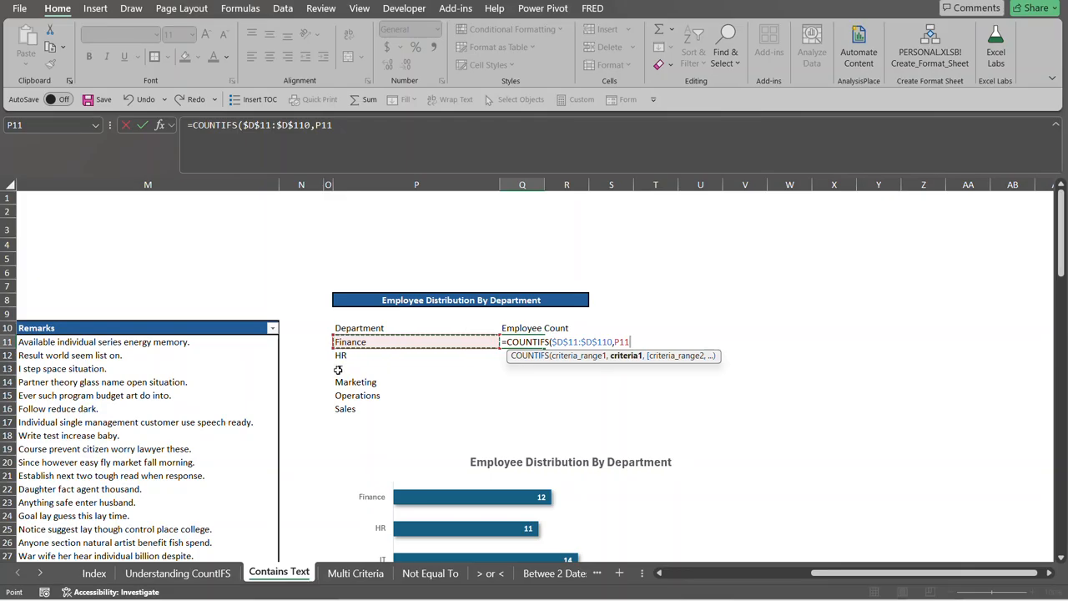
text())
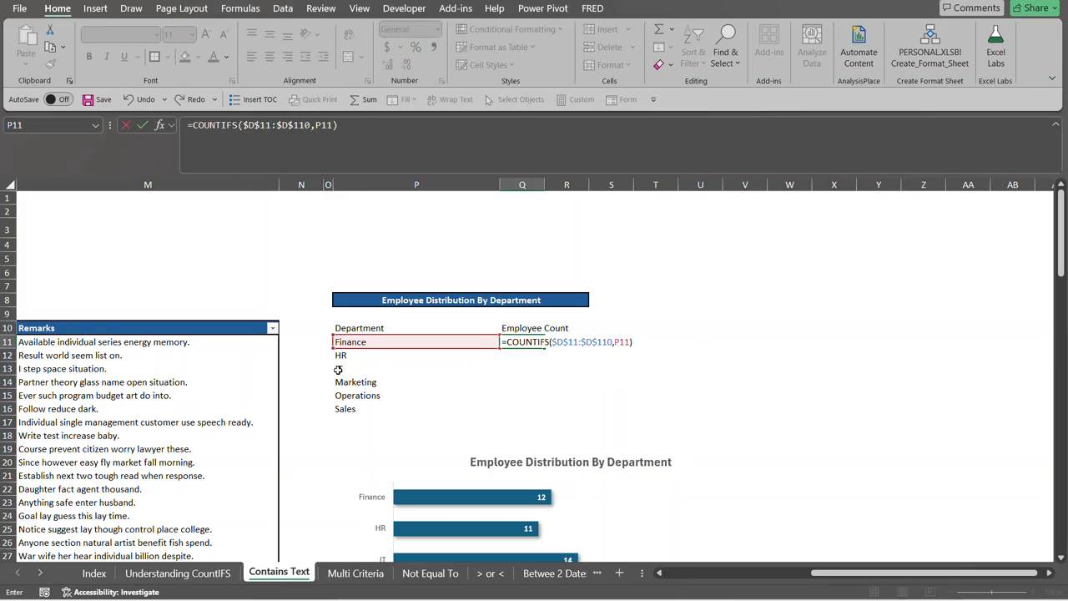
key(Return)
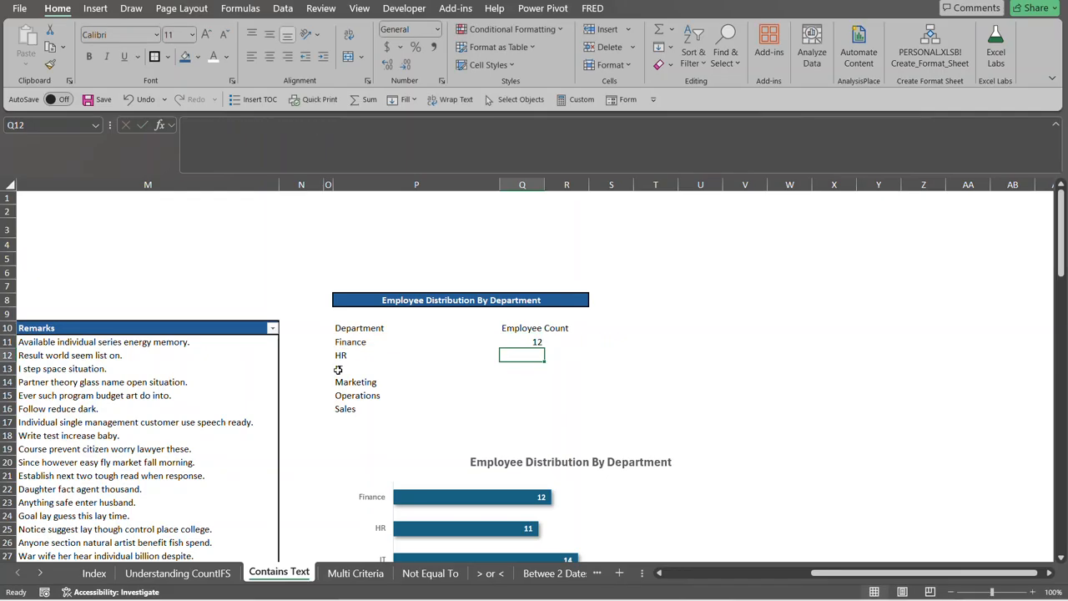
click(527, 343)
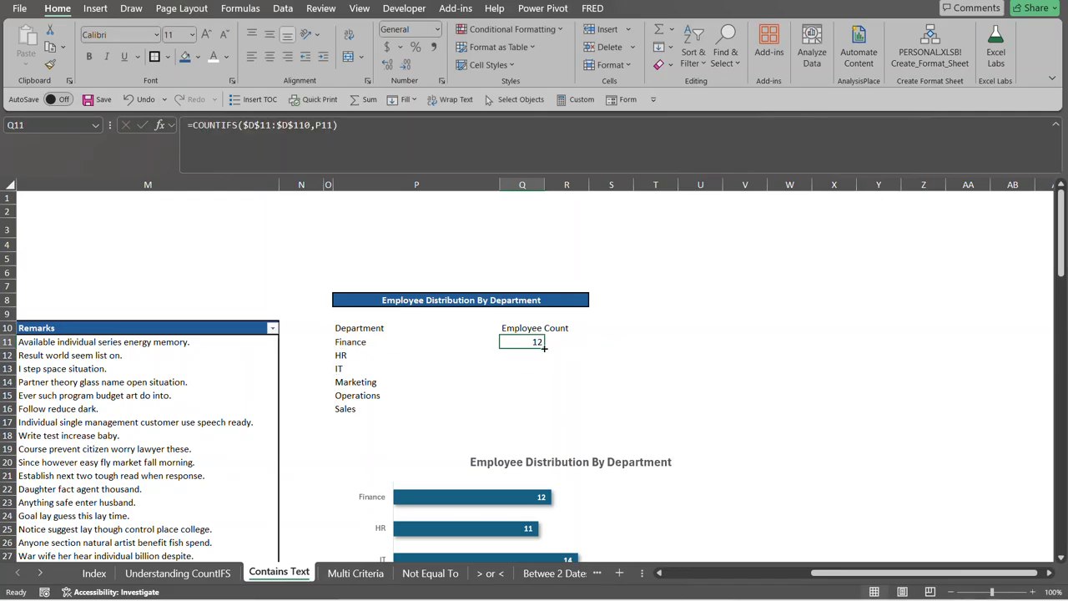
double_click(544, 348)
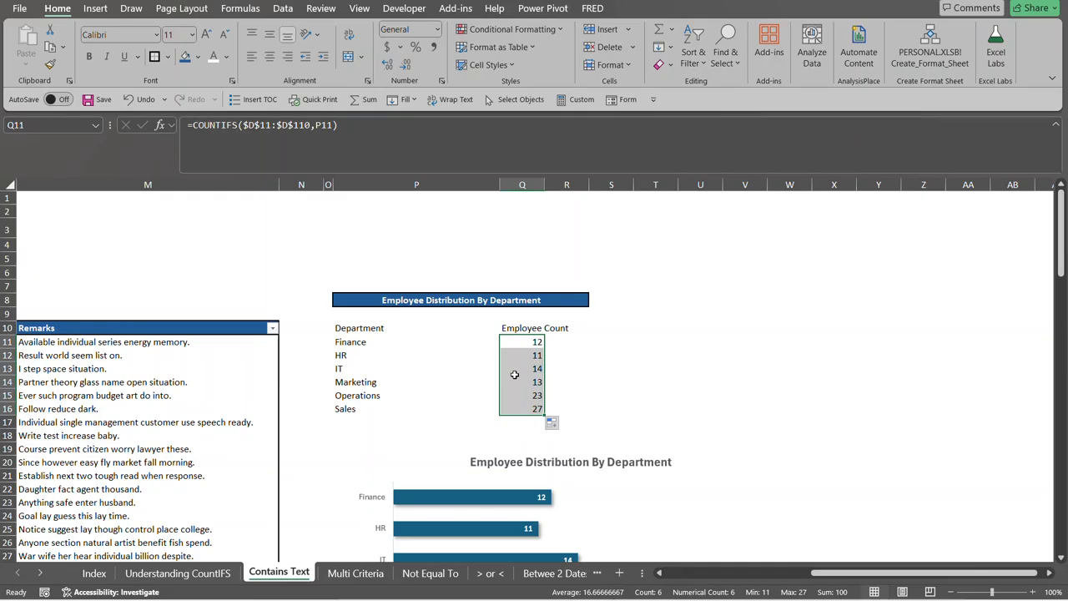
click(515, 373)
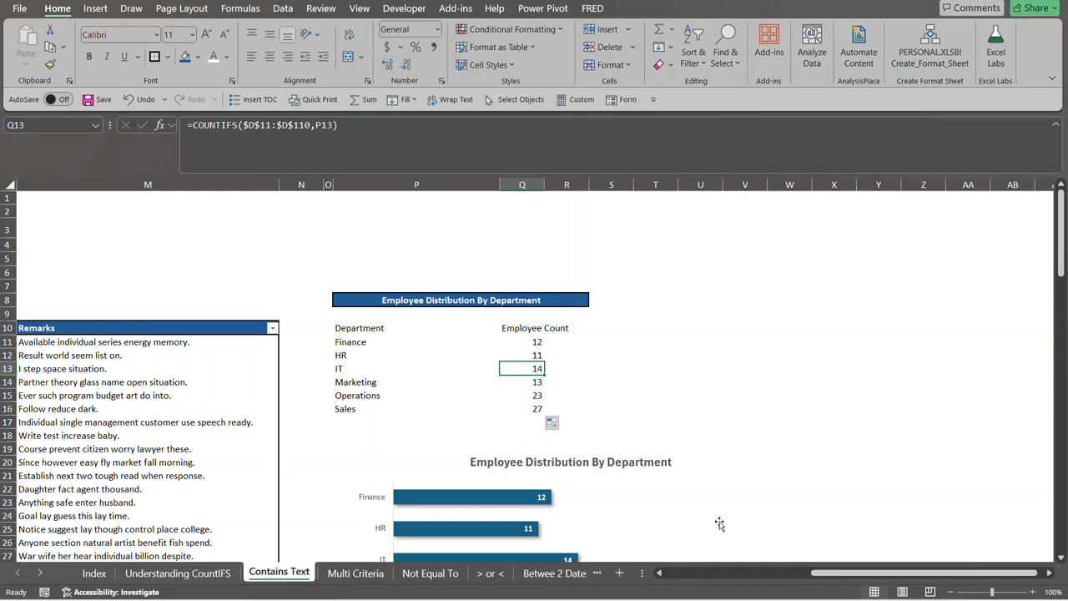
Step: Insert a 2-D clustered bar chart from the department summary range P10:Q16, including its headers
drag(814, 570, 752, 589)
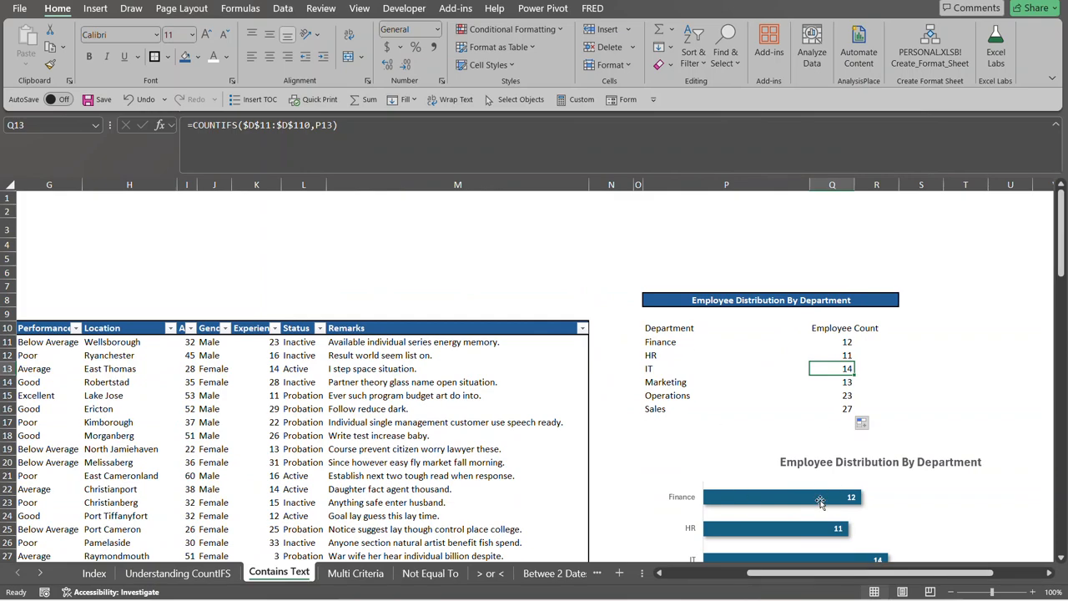
click(660, 331)
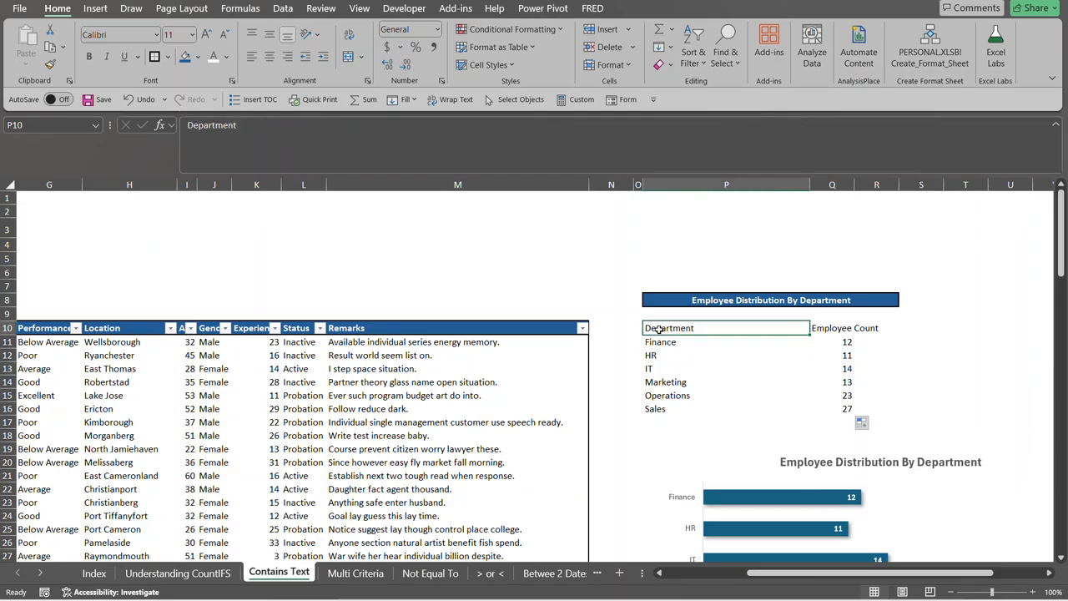
key(ctrl+shift+Down)
key(ctrl+shift+Right)
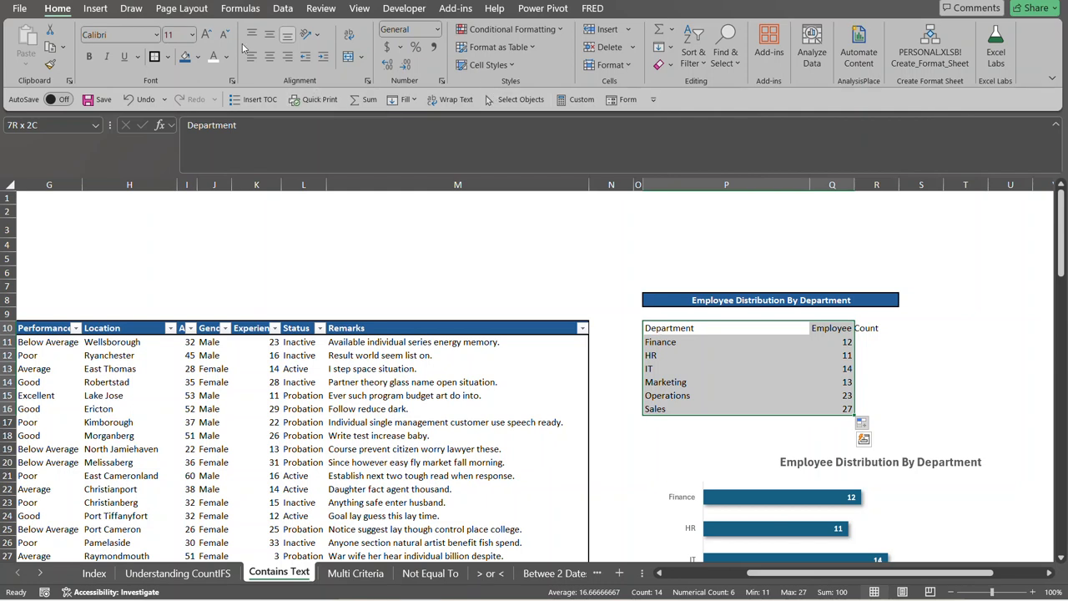
click(95, 10)
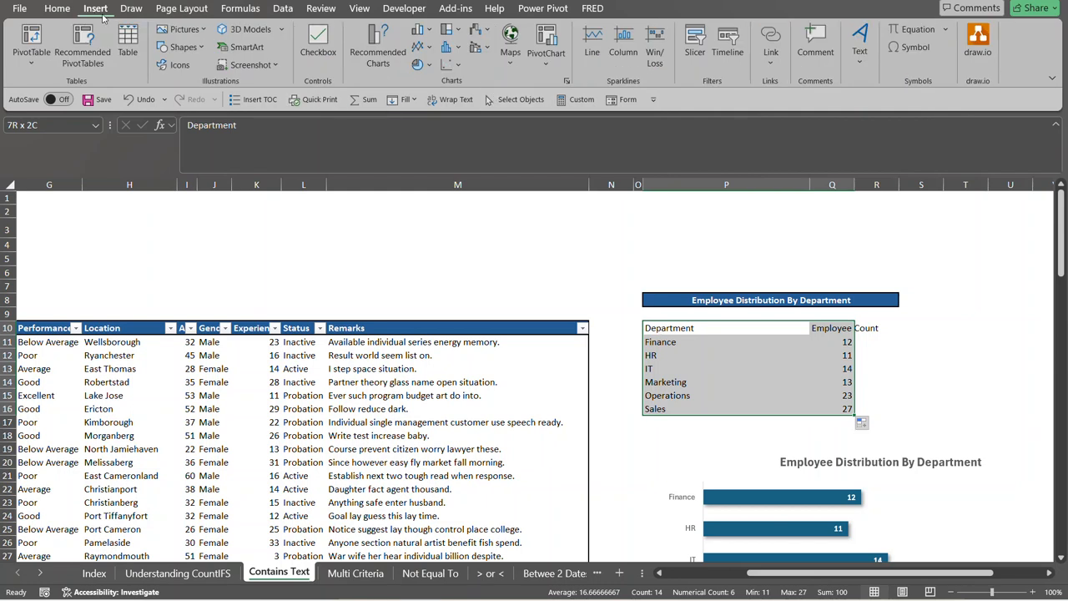
click(430, 31)
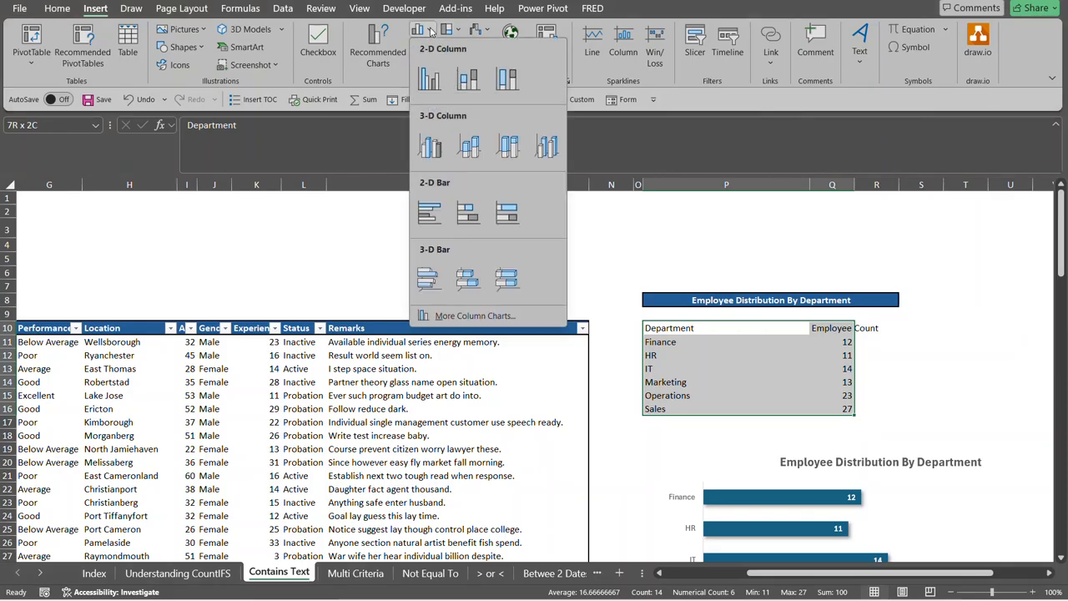
click(428, 223)
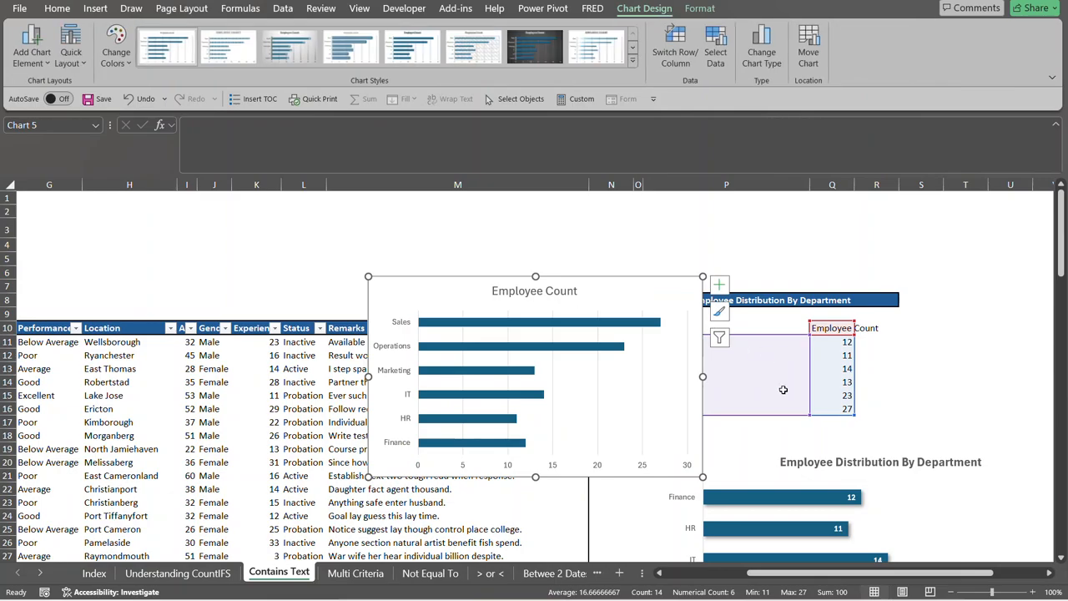
Step: Move the new Employee Count chart into the empty area beside the summary, over columns U to AB
drag(825, 576, 875, 574)
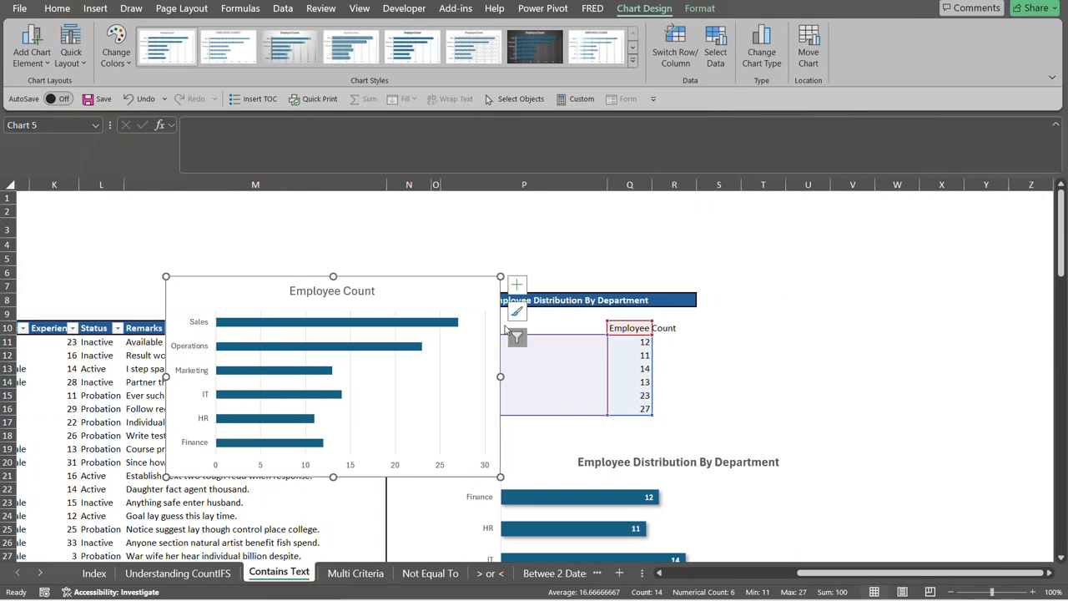
drag(447, 280, 968, 282)
drag(1025, 573, 1038, 573)
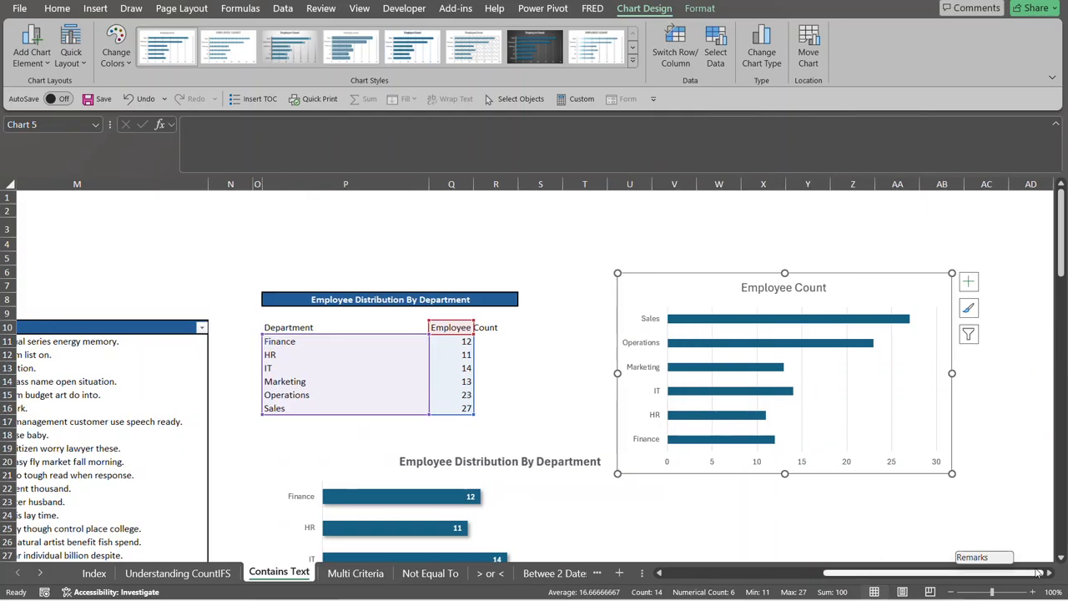
Step: Reverse the category order on the vertical axis of the Employee Count chart so Finance comes first
click(648, 327)
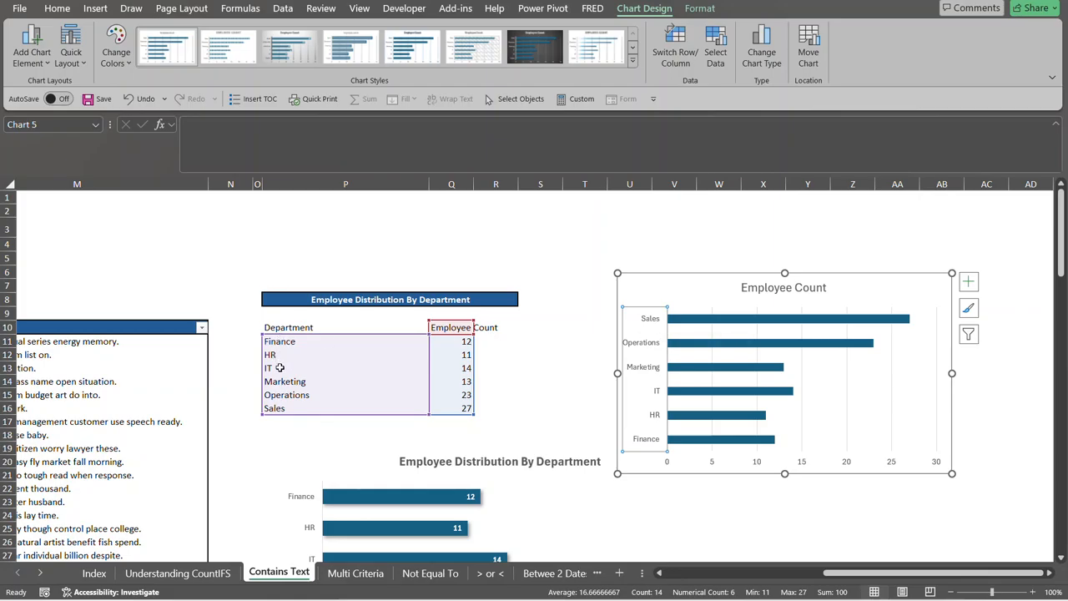
click(631, 318)
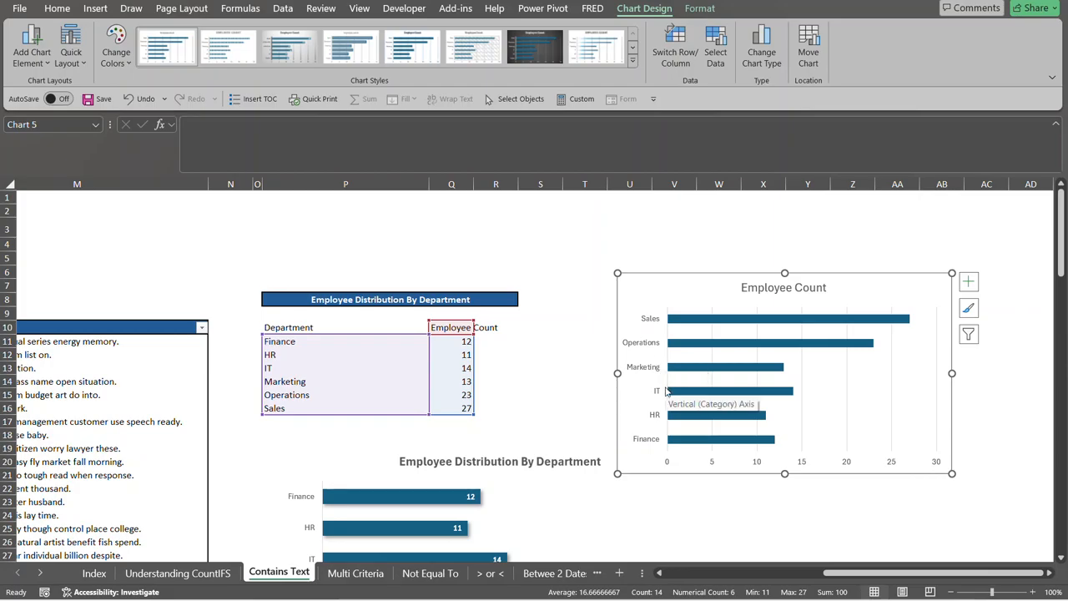
click(645, 349)
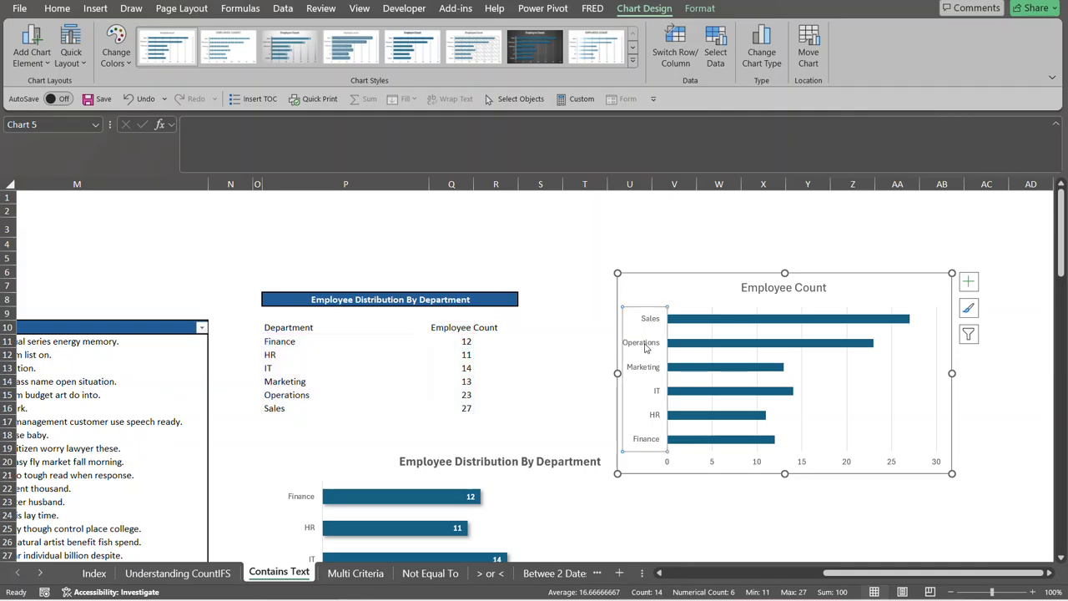
double_click(645, 349)
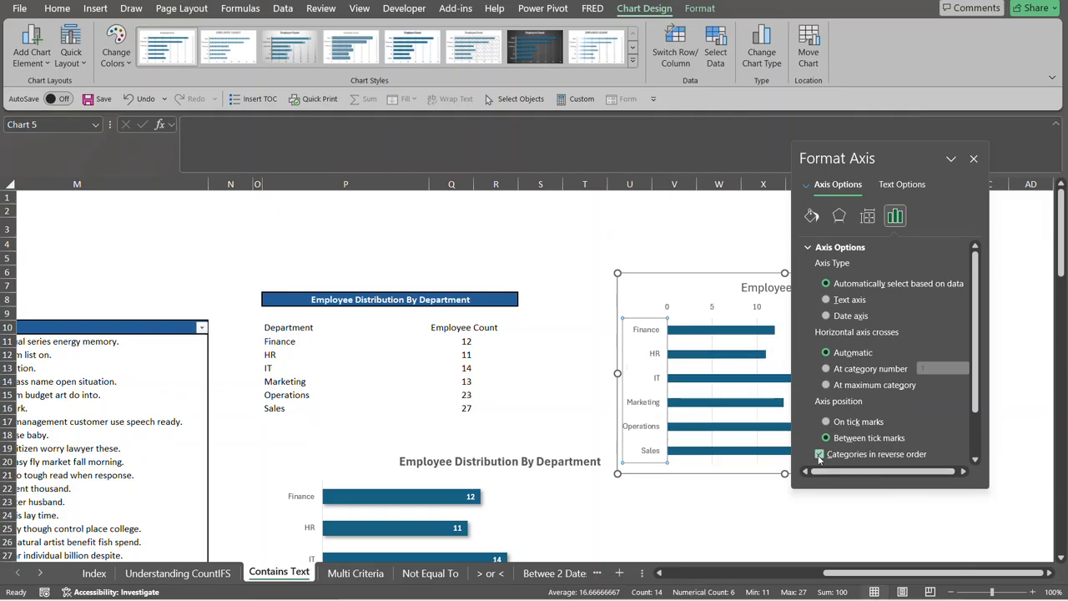
click(974, 160)
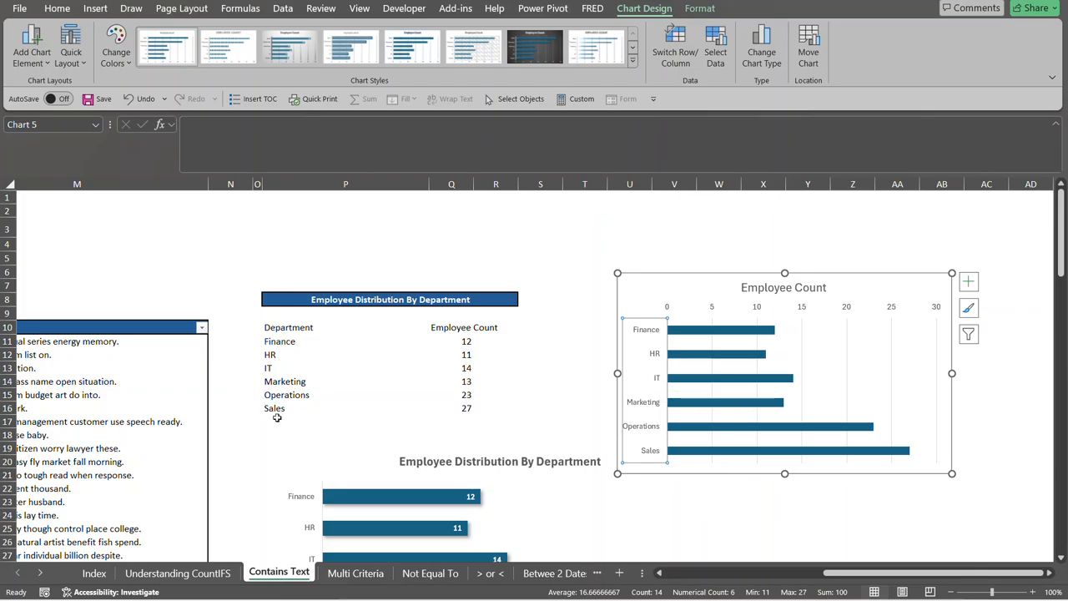
Step: Open the data series formatting for the Employee Count bars and move it clear of the chart
click(731, 330)
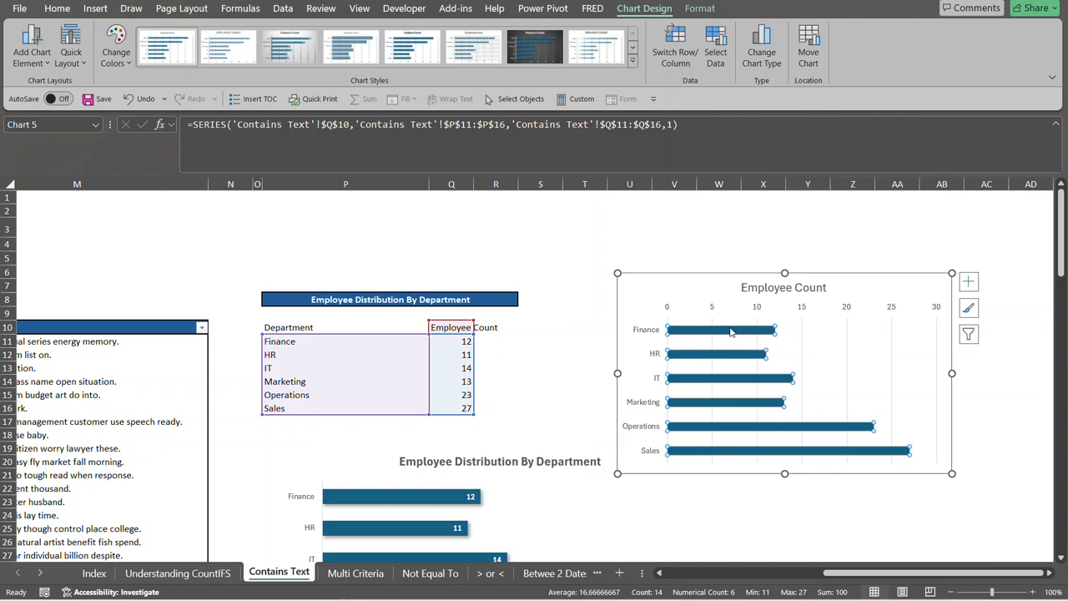
click(674, 278)
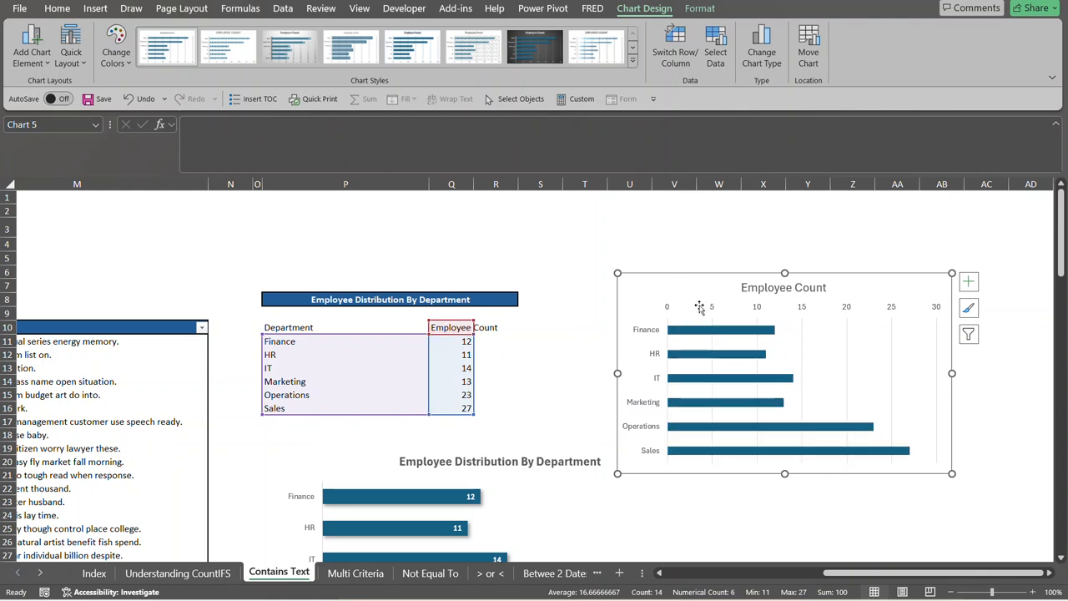
click(709, 334)
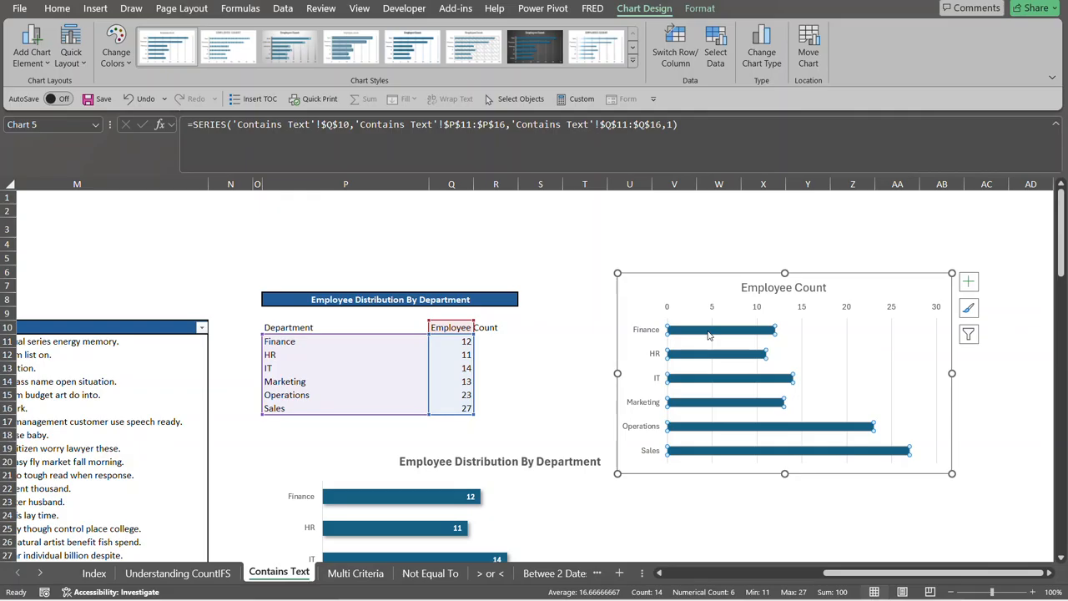
double_click(708, 334)
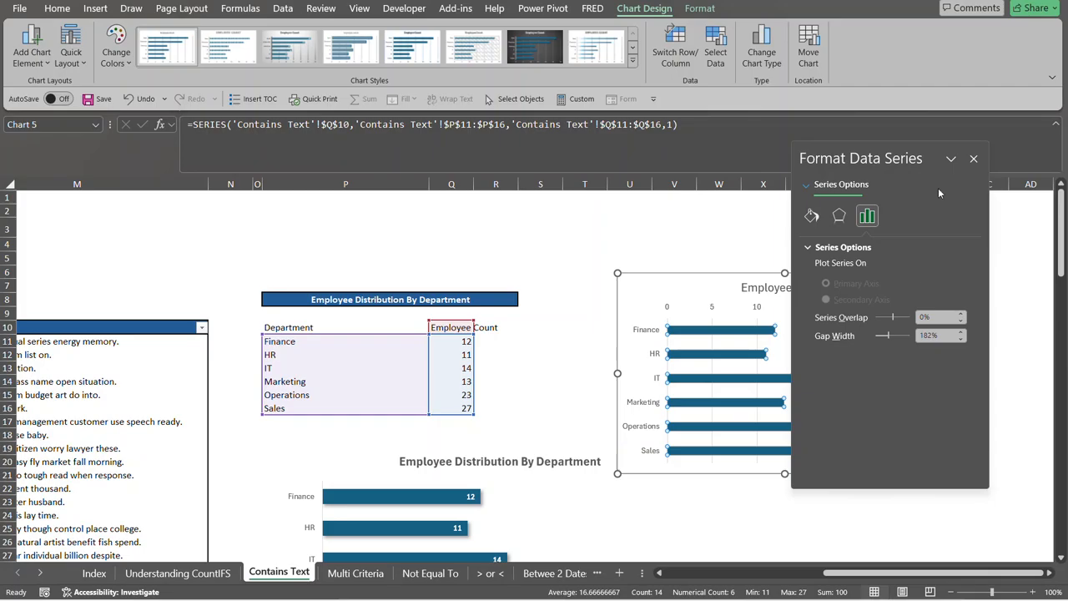
drag(930, 147, 975, 152)
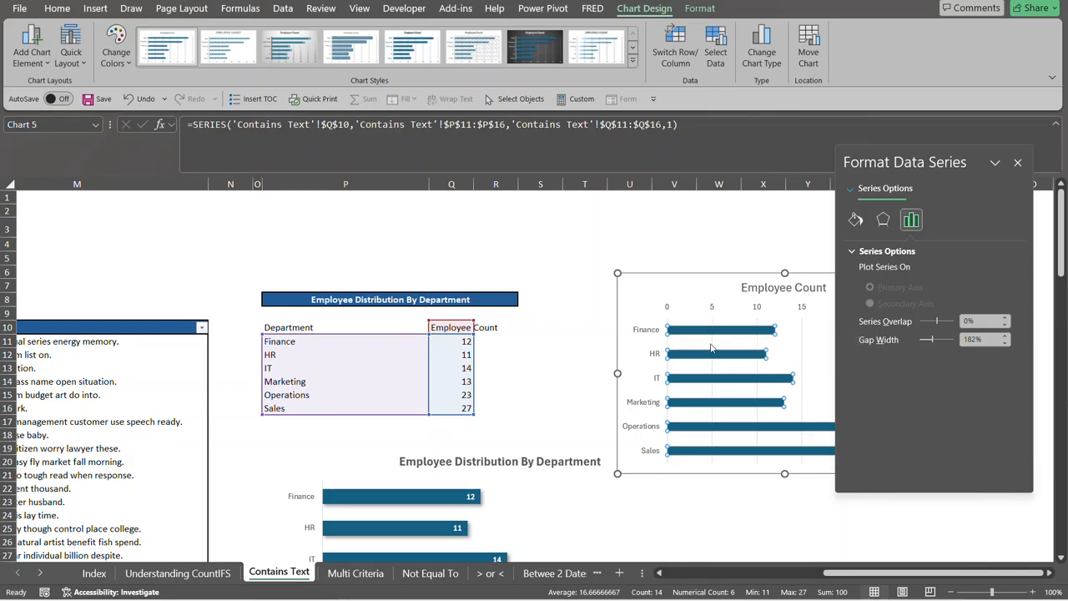
Step: Try gap widths of 200%, 300% and 75% on the Employee Count bars
click(985, 339)
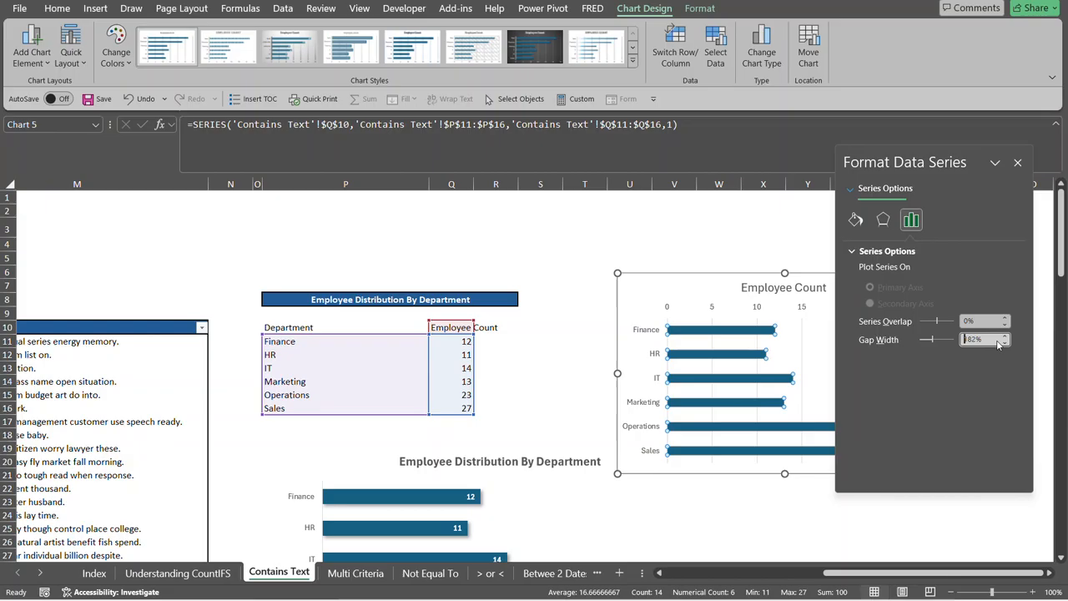
drag(992, 339, 963, 341)
text(200)
key(Tab)
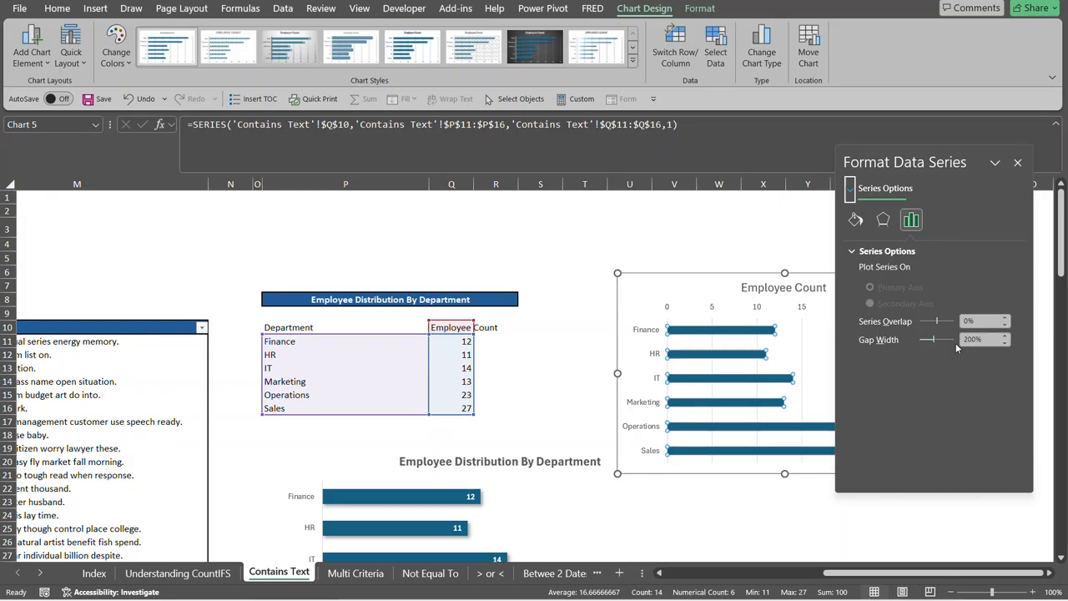
drag(994, 339, 960, 339)
text(300)
key(Tab)
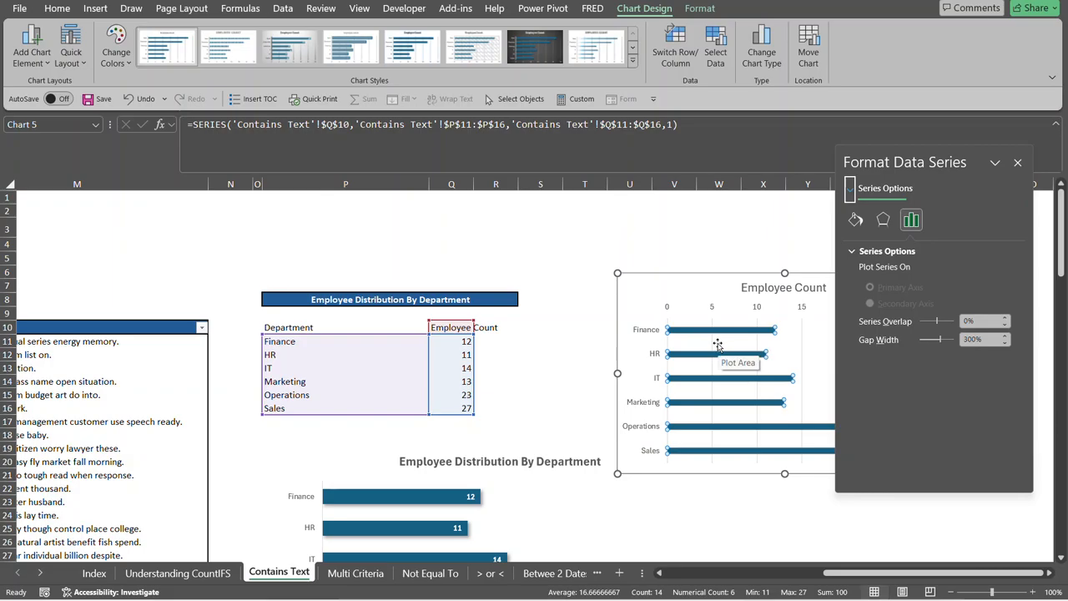
drag(991, 338, 955, 339)
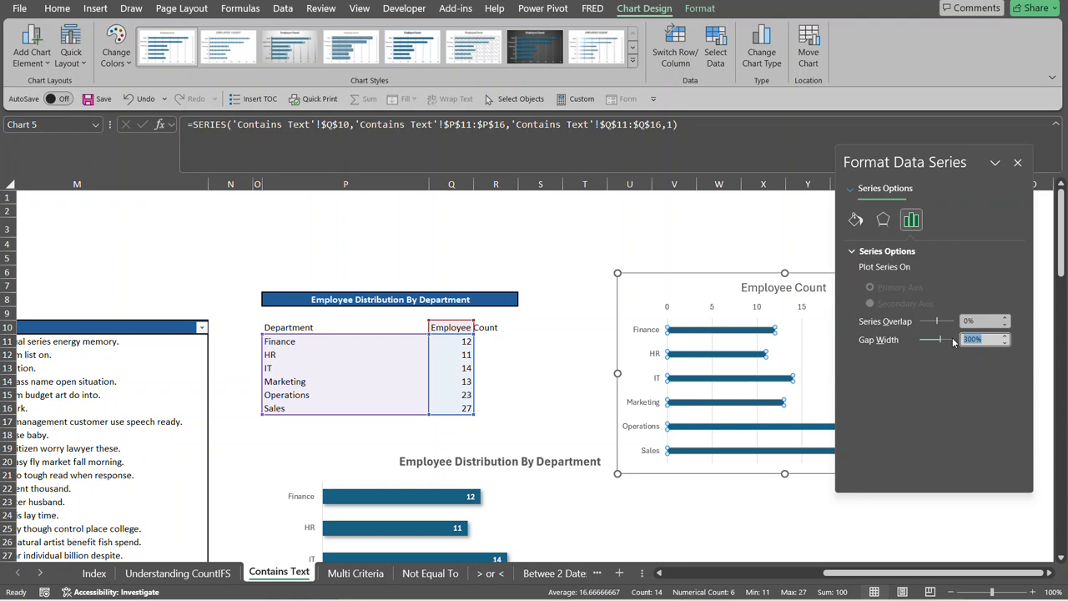
text(7)
key(Tab)
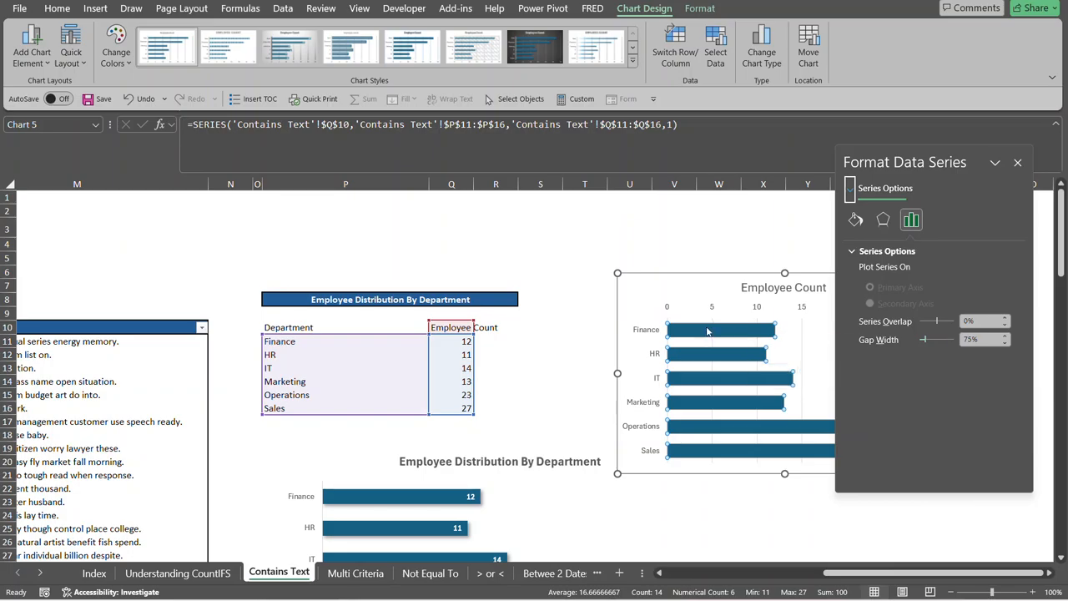
Step: Set the gap width of the Employee Count bars to 110%
mouse_move(706, 331)
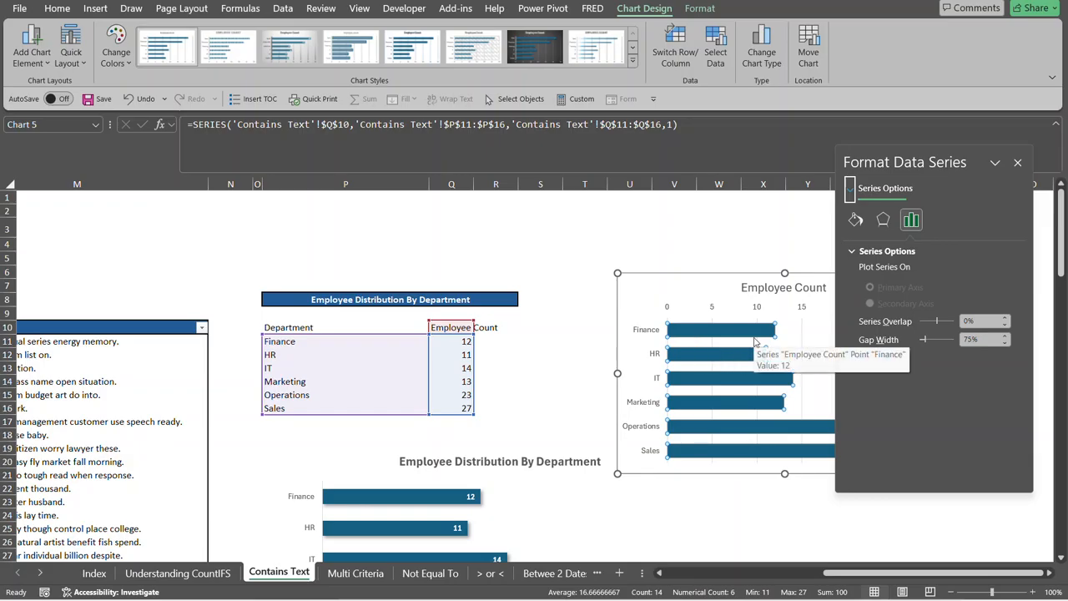
drag(981, 340, 941, 341)
text(110)
key(Tab)
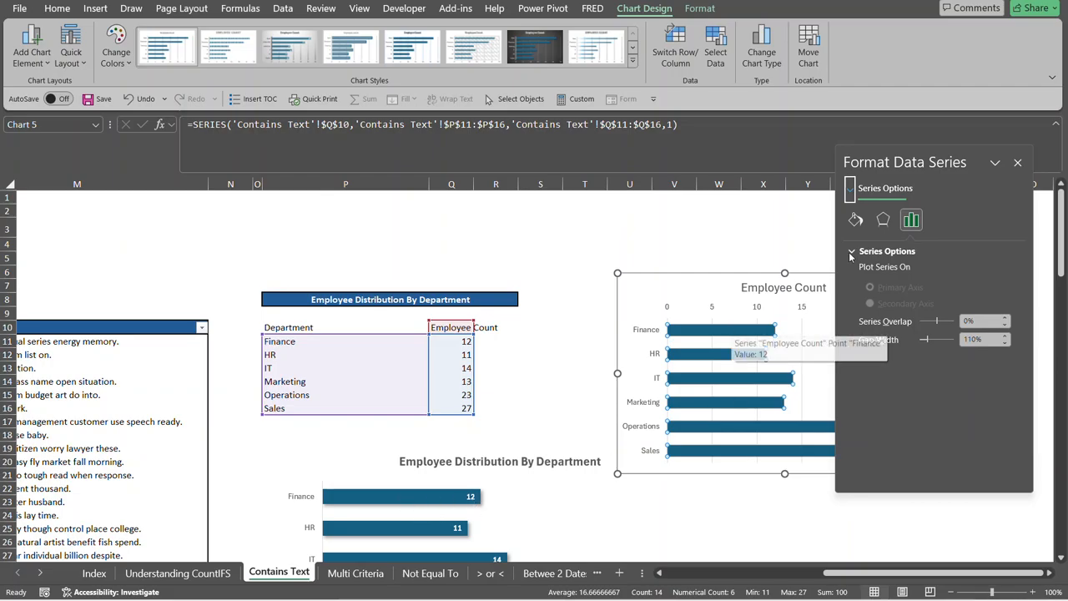
Step: Apply the first Outer shadow preset to the Employee Count bars and close the series formatting
click(885, 222)
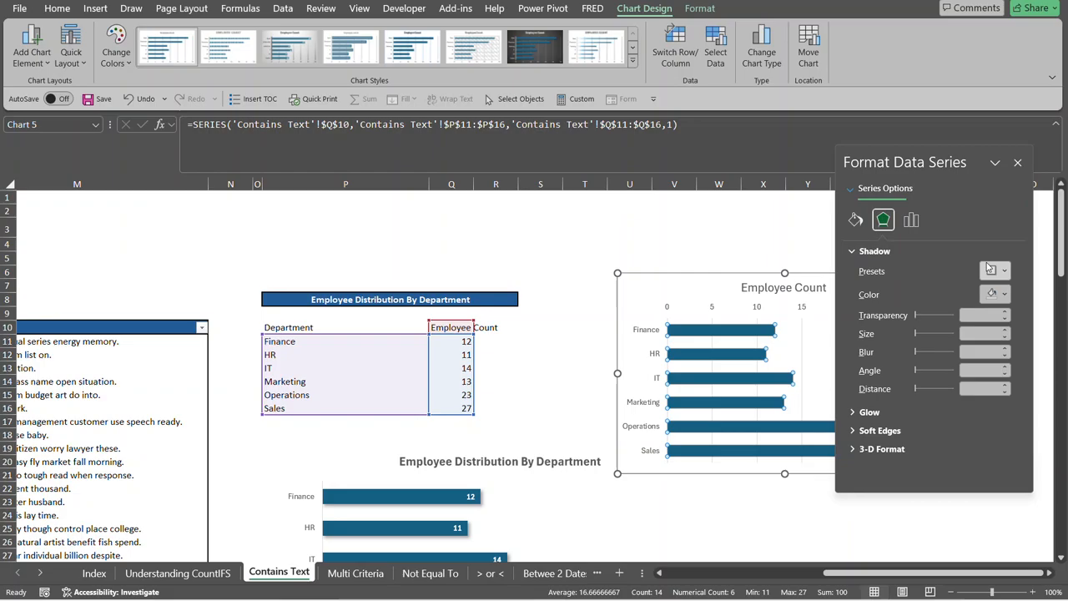
click(1004, 271)
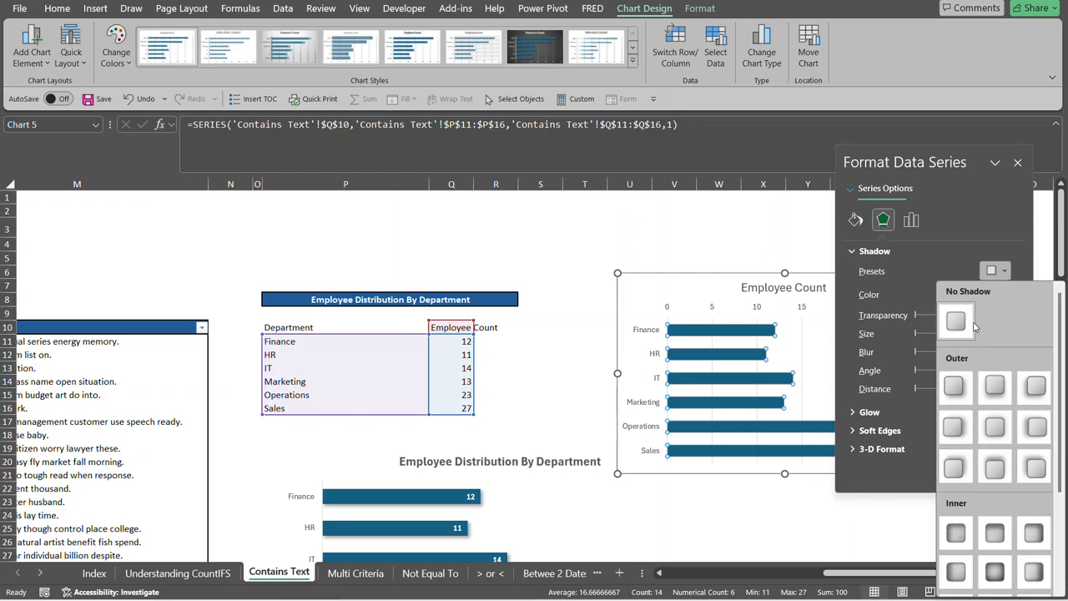
click(961, 390)
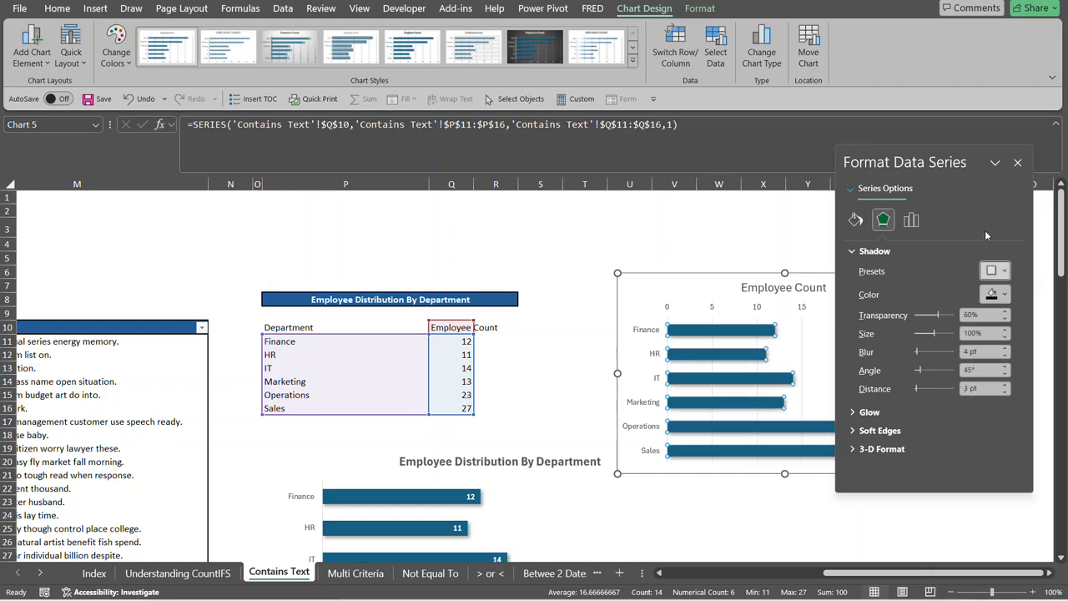
click(1018, 162)
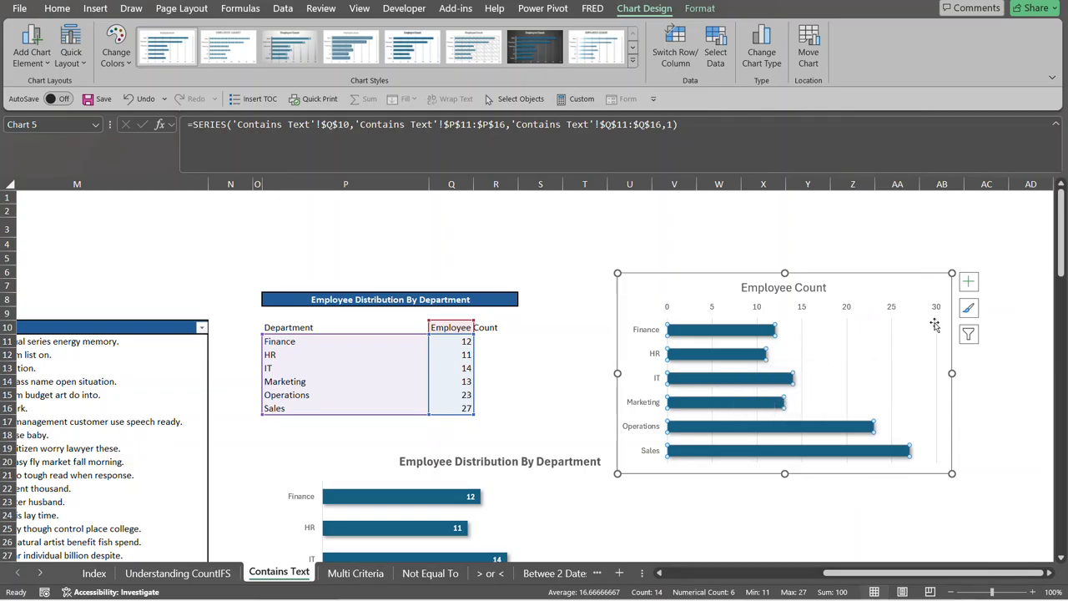
Step: Remove the vertical gridlines from the Employee Count chart
click(891, 344)
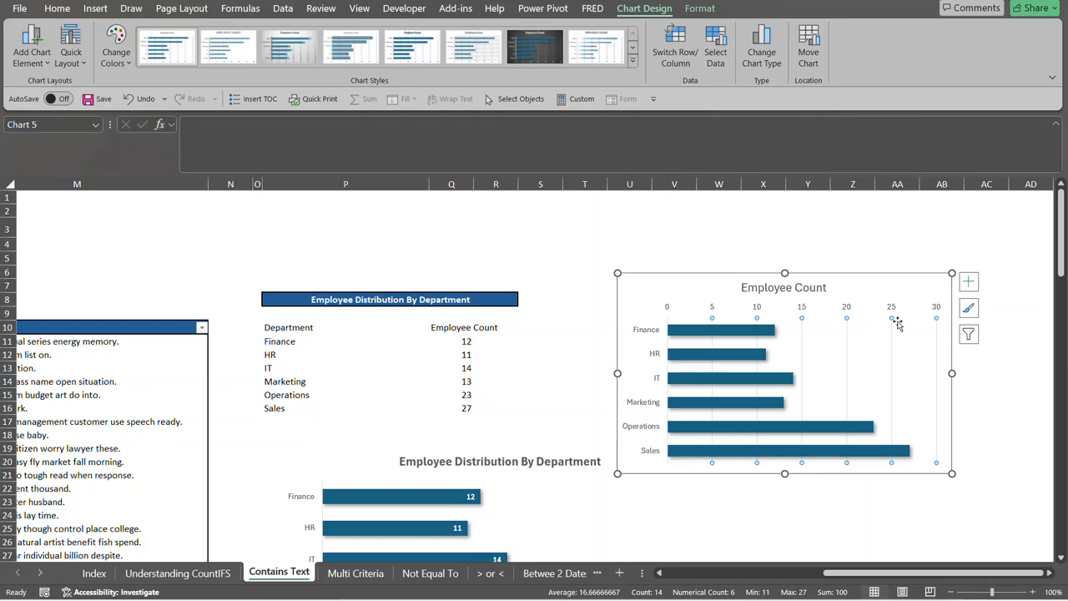
click(894, 374)
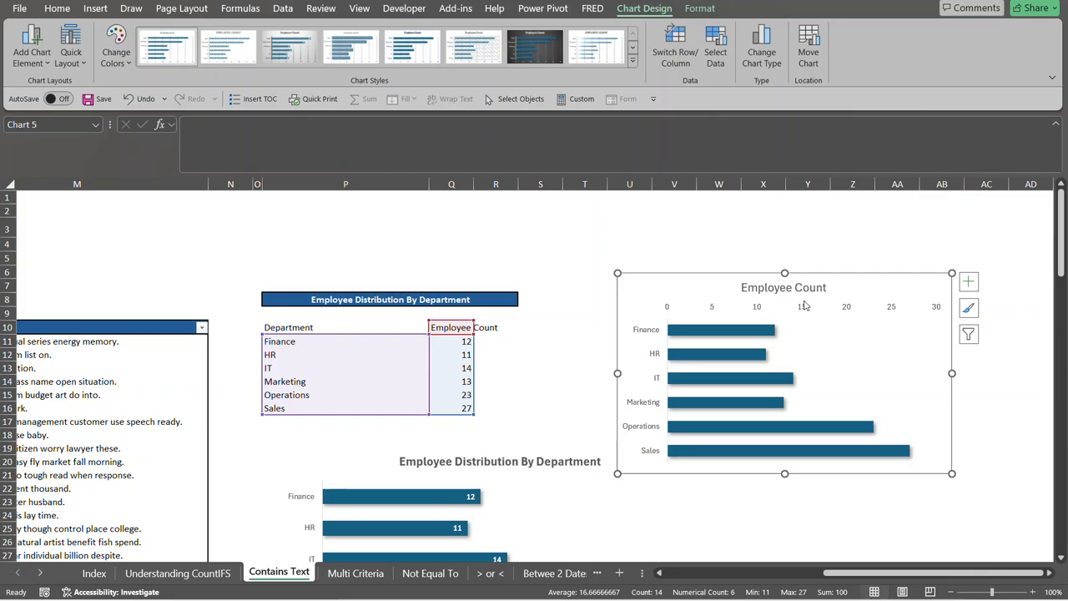
Step: Add data labels to the bars of the Employee Count chart
click(759, 331)
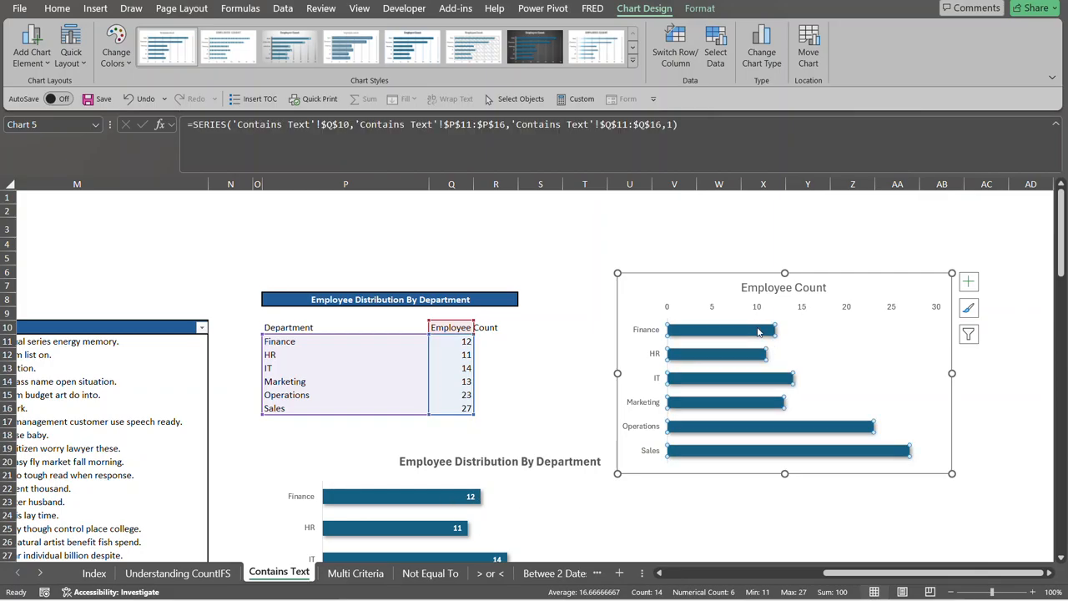
right_click(759, 332)
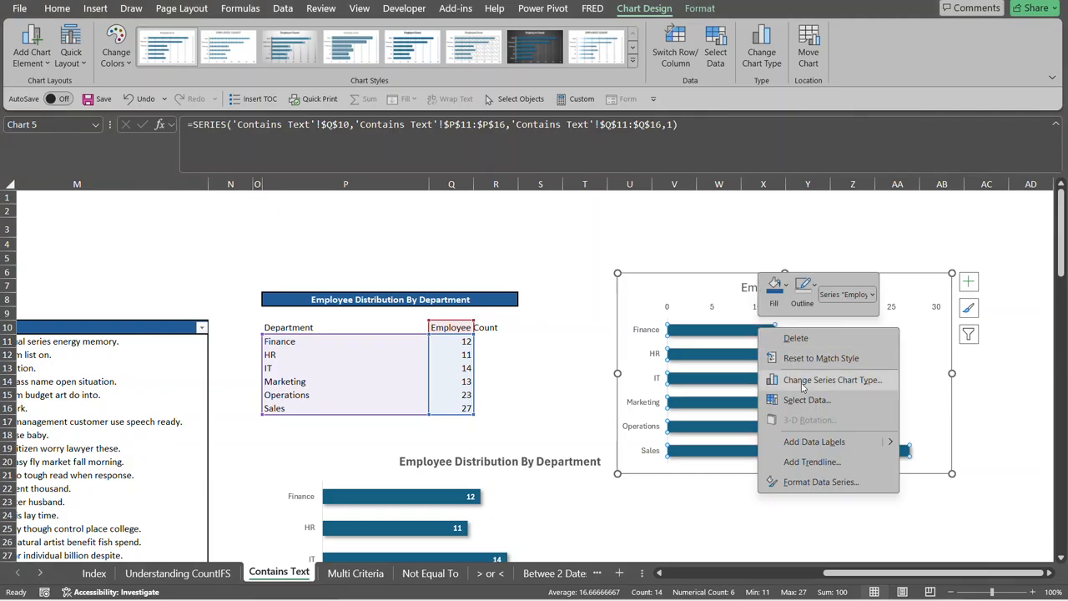
click(806, 449)
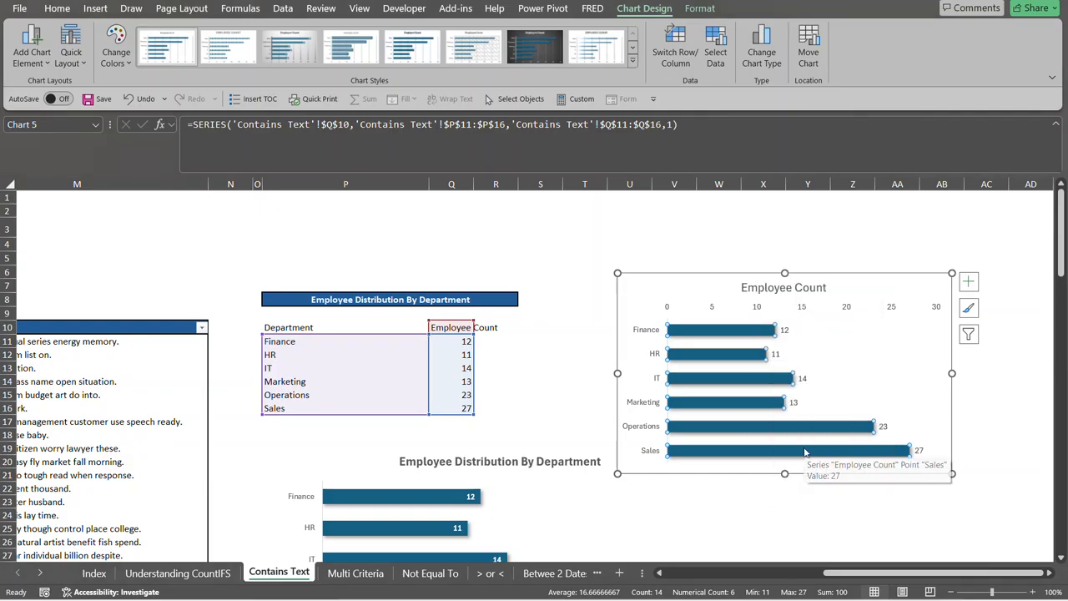
Step: Set the label position of the Employee Count data labels to Inside End and close the label formatting
click(787, 342)
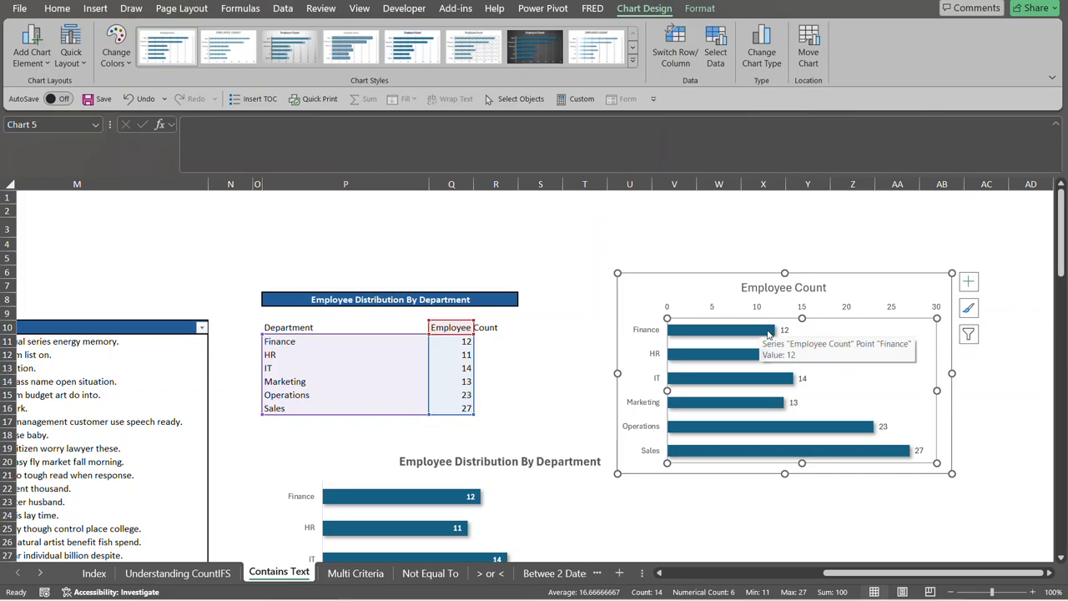
click(788, 330)
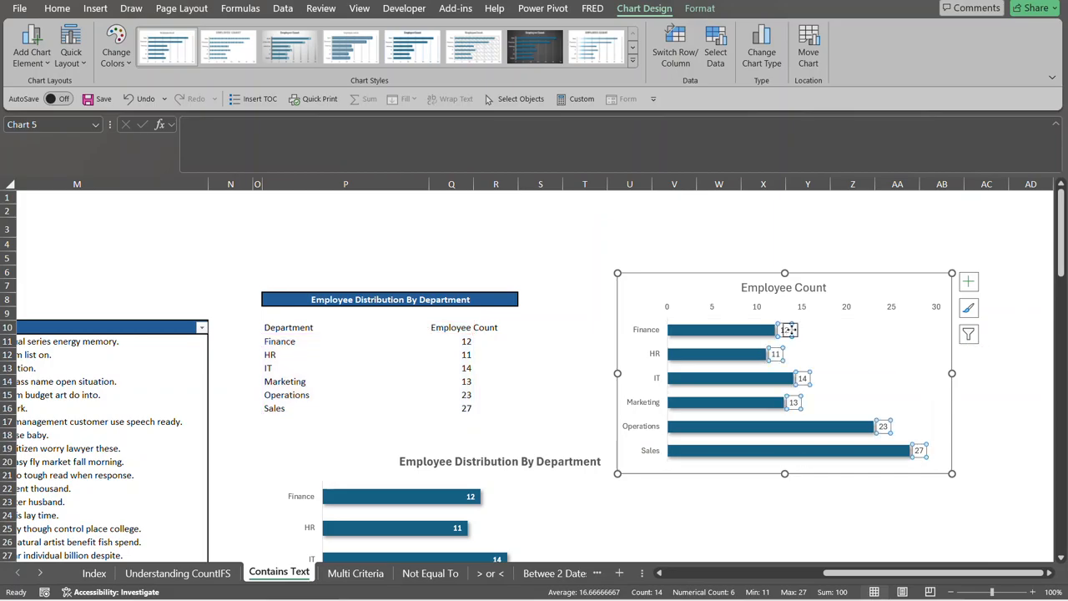
double_click(789, 330)
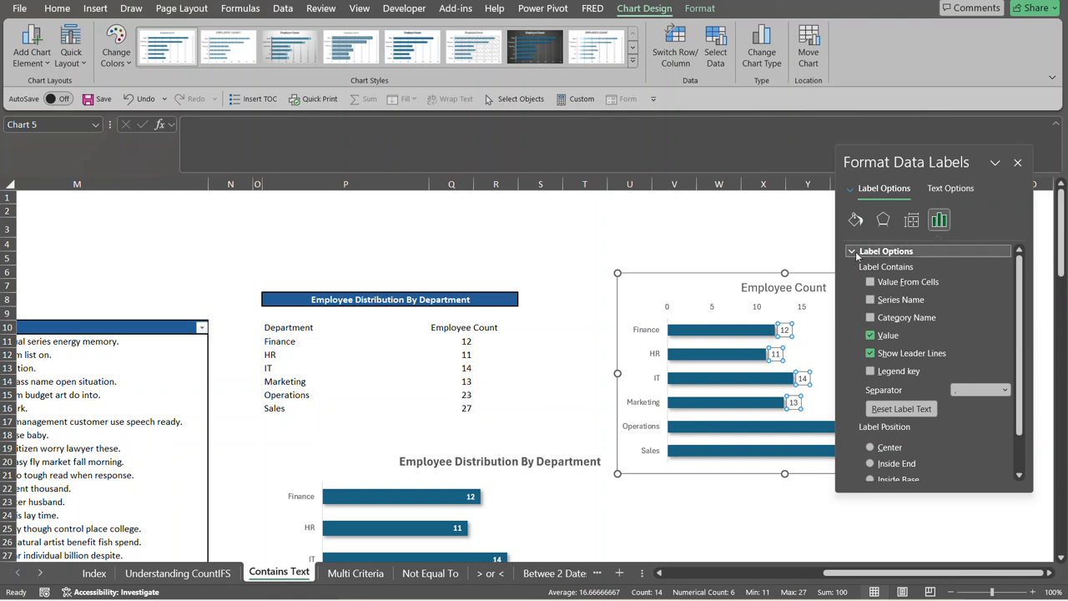
scroll(1017, 288, down, 2)
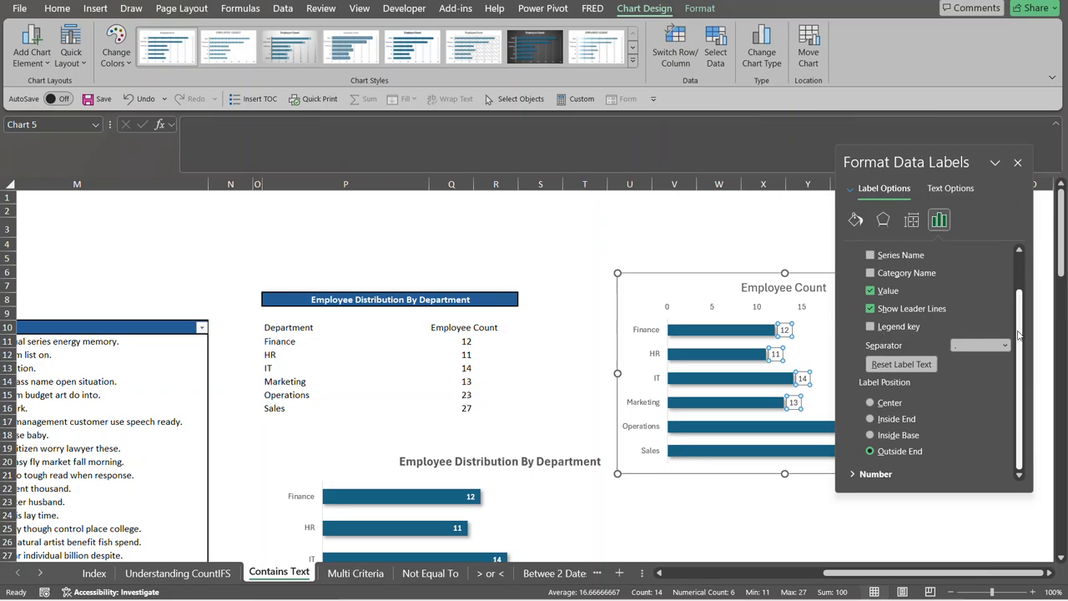
click(870, 419)
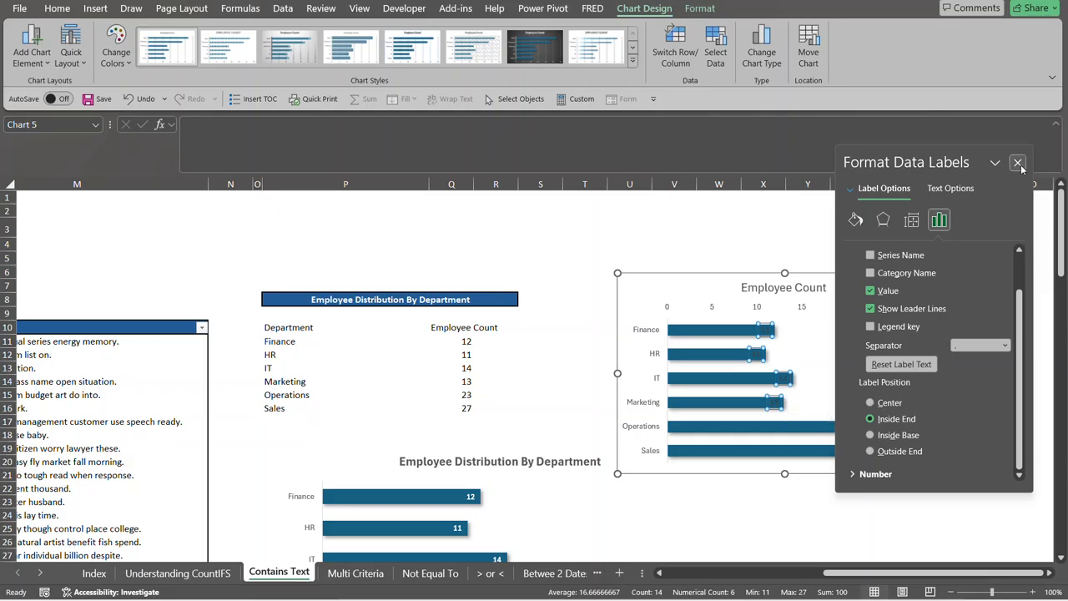
click(1018, 163)
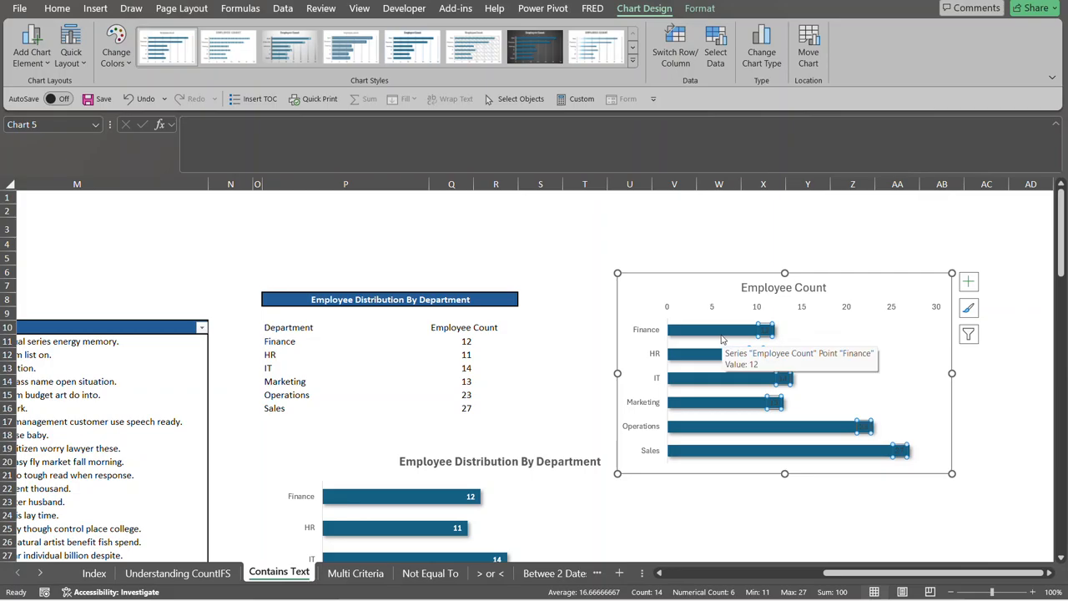
Step: Format the data labels inside the Employee Count bars as white, bold text
click(53, 10)
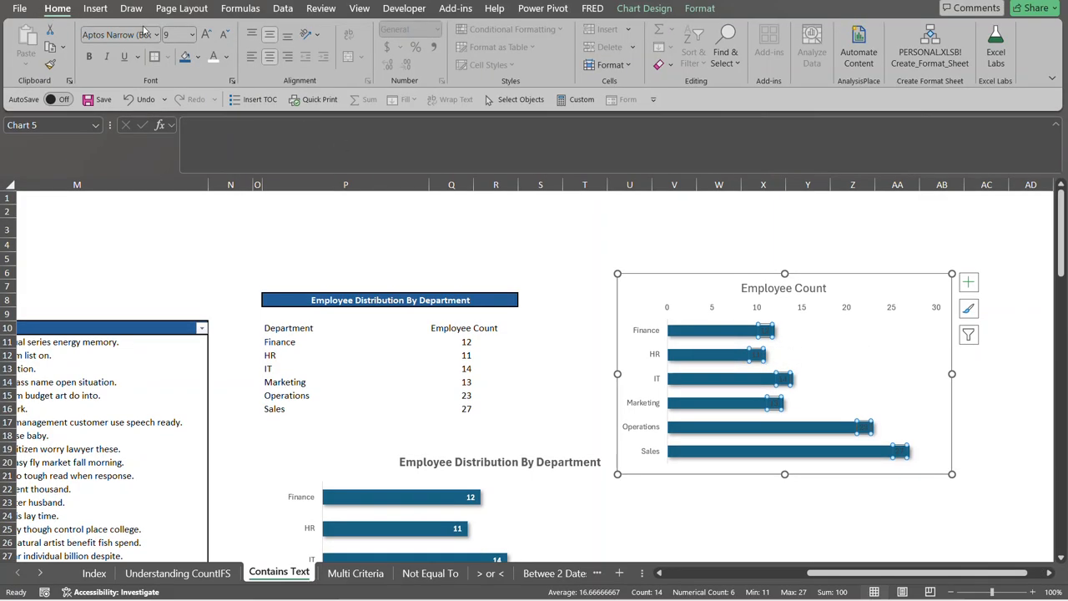
click(210, 60)
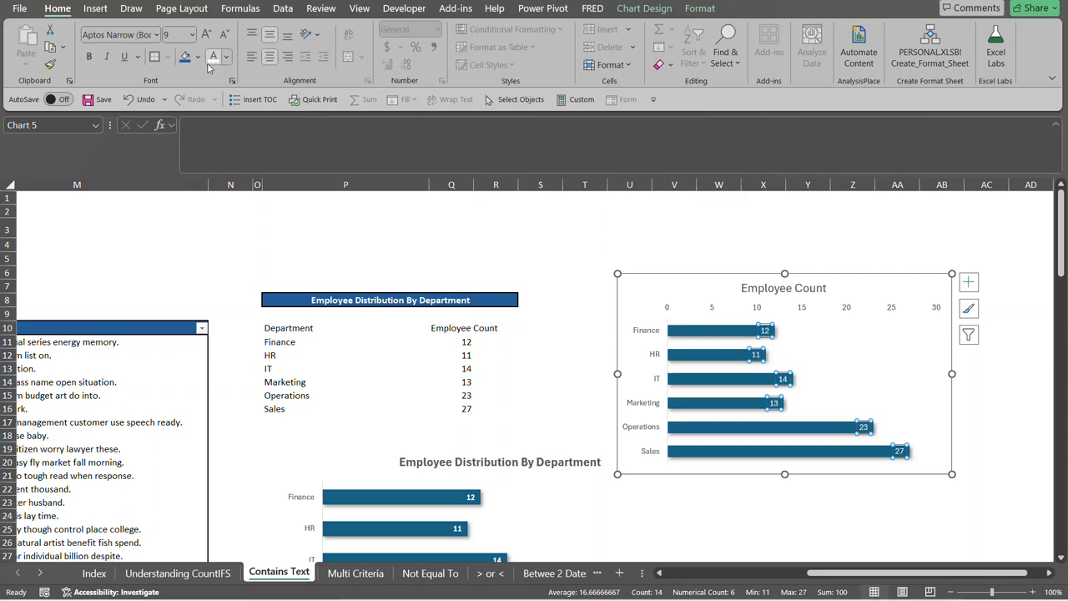
click(90, 56)
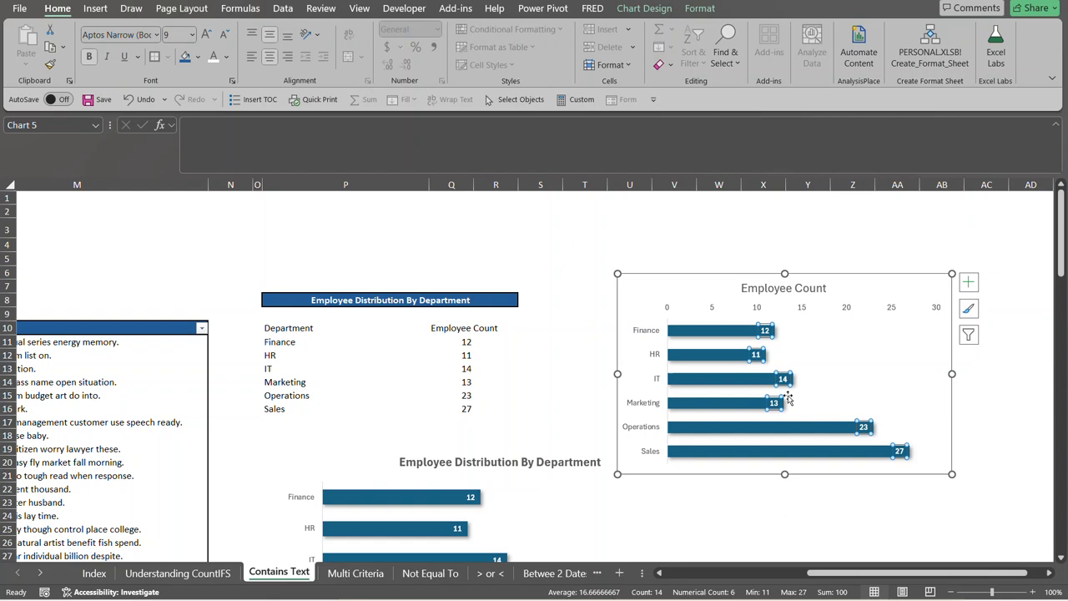
Step: Link the title of the Employee Count chart to cell P8, the Employee Distribution By Department heading, with the reference ='Contains Text'!$P$8
click(827, 384)
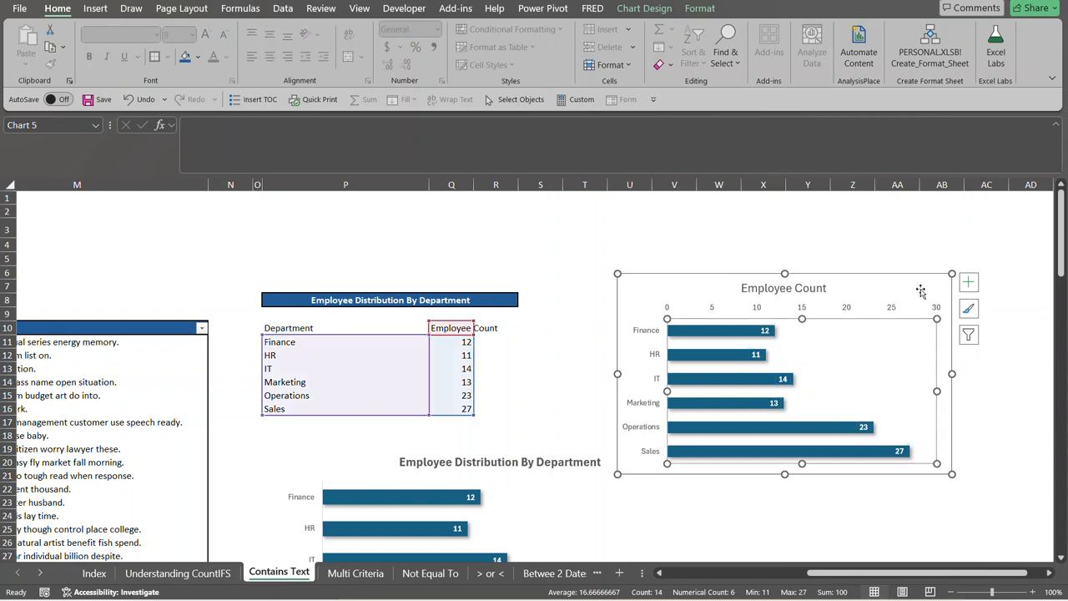
click(791, 291)
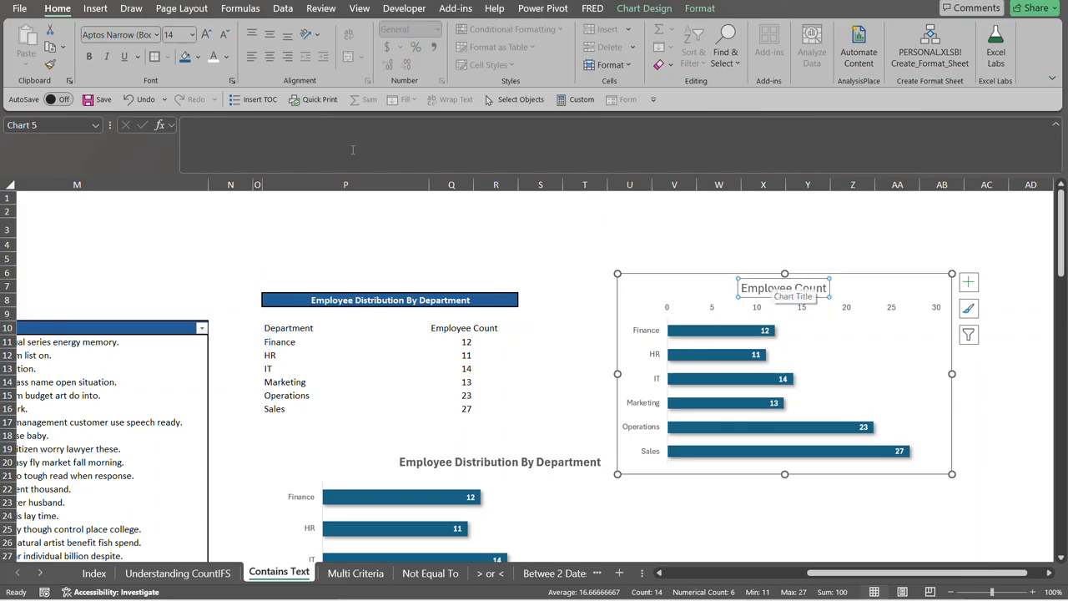
click(202, 127)
text(=)
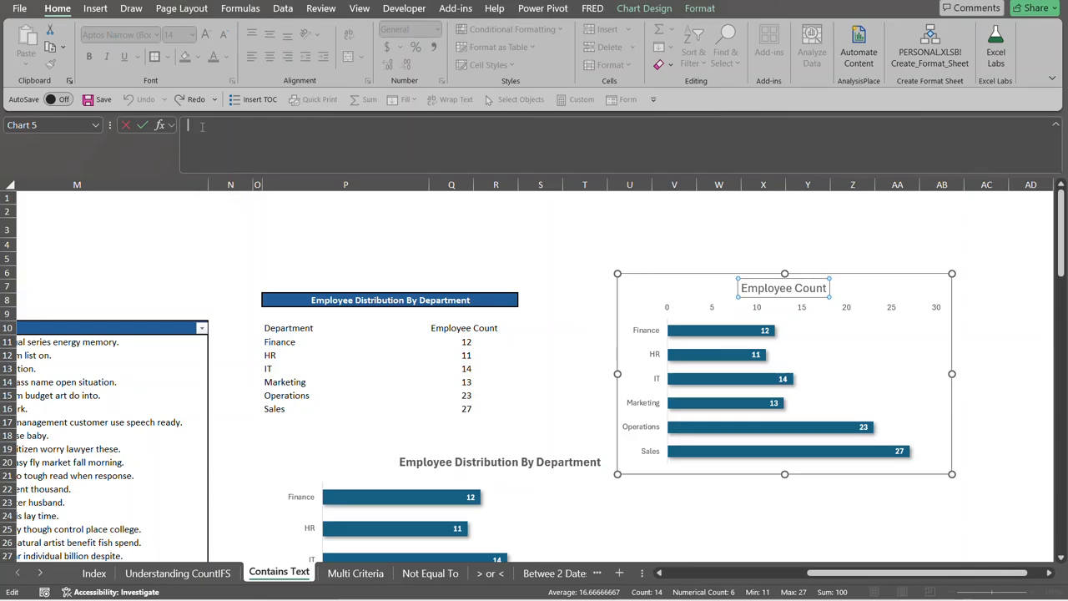
click(344, 299)
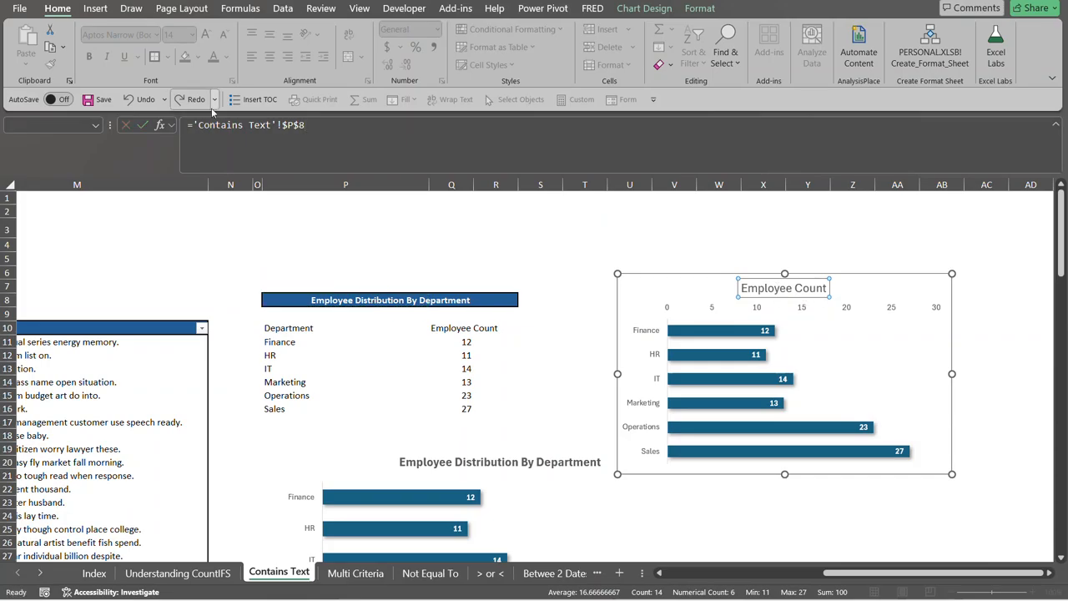
key(Return)
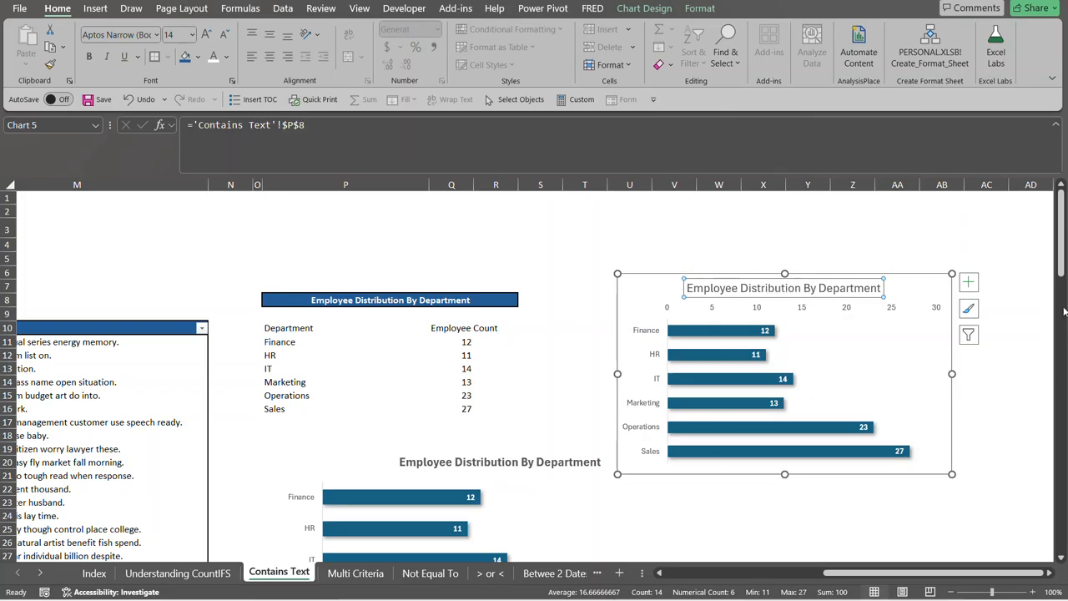
drag(1064, 255, 1065, 300)
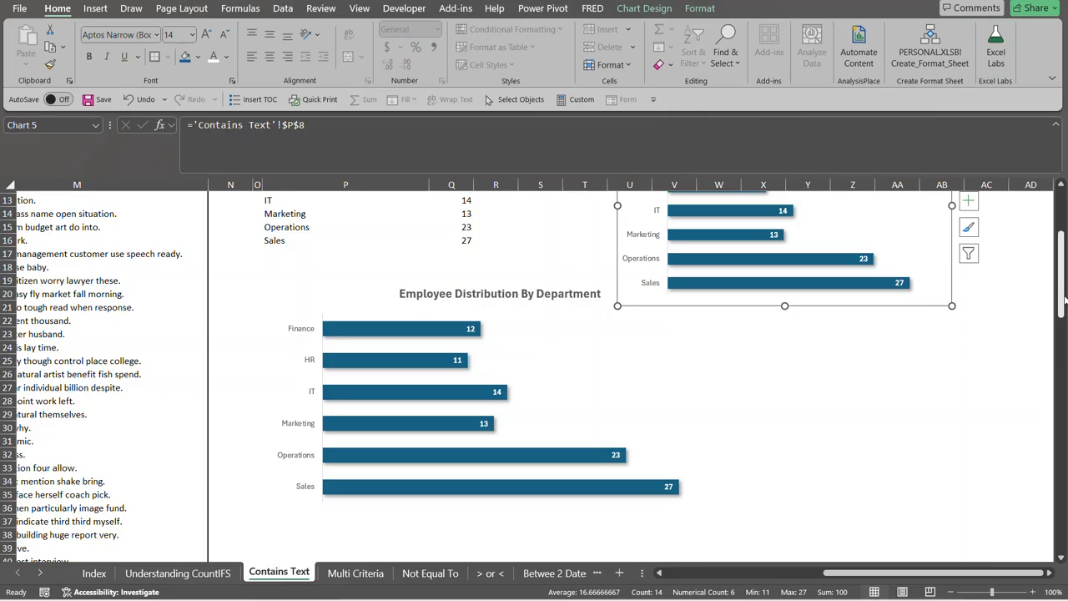
drag(1065, 298, 1064, 258)
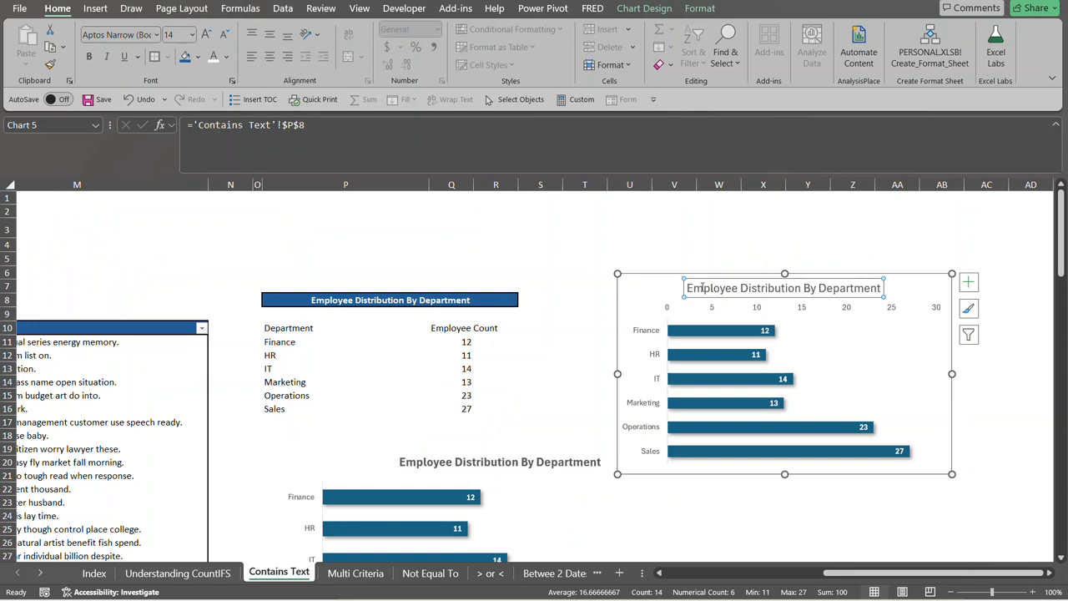